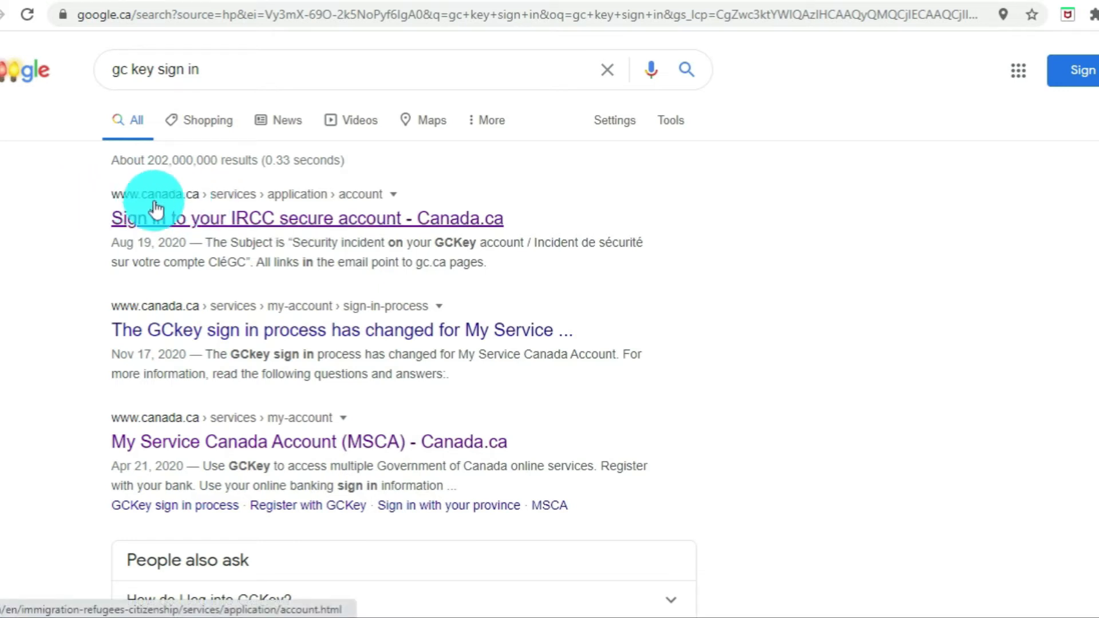
Step: Go from the IRCC secure account page to its registration page, showing the GCKey registration steps
click(205, 222)
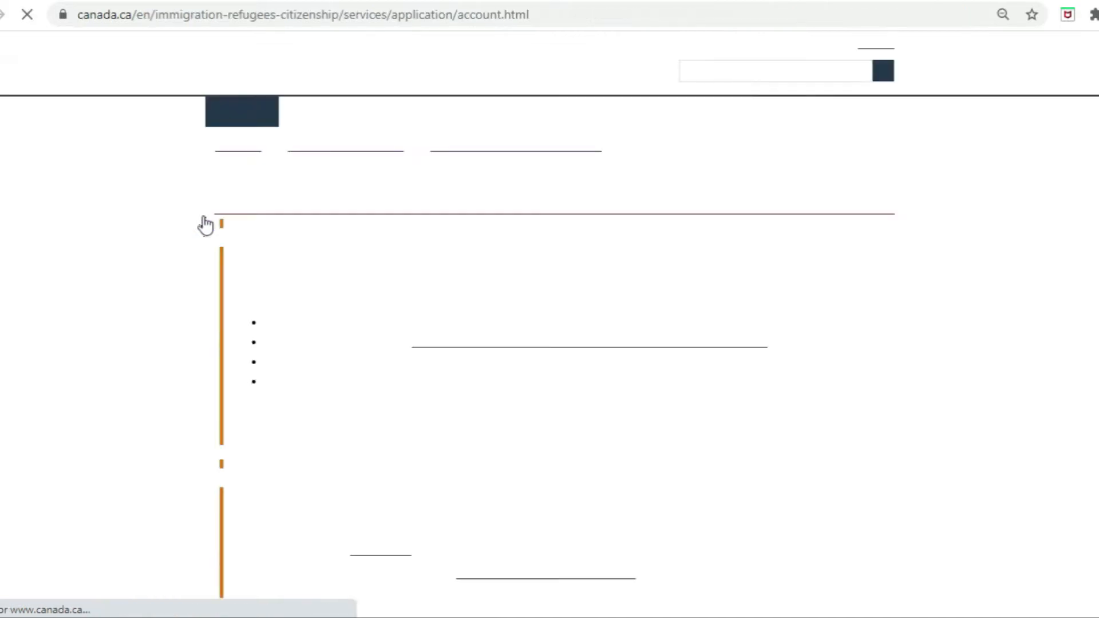
scroll(550, 343, down, 7)
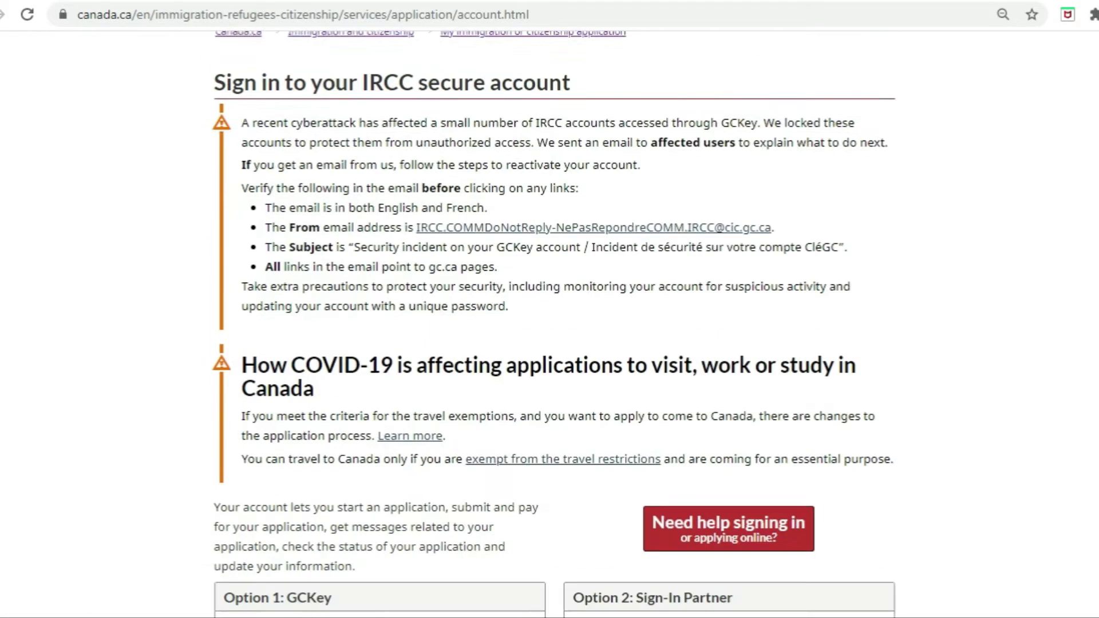
scroll(920, 338, down, 2)
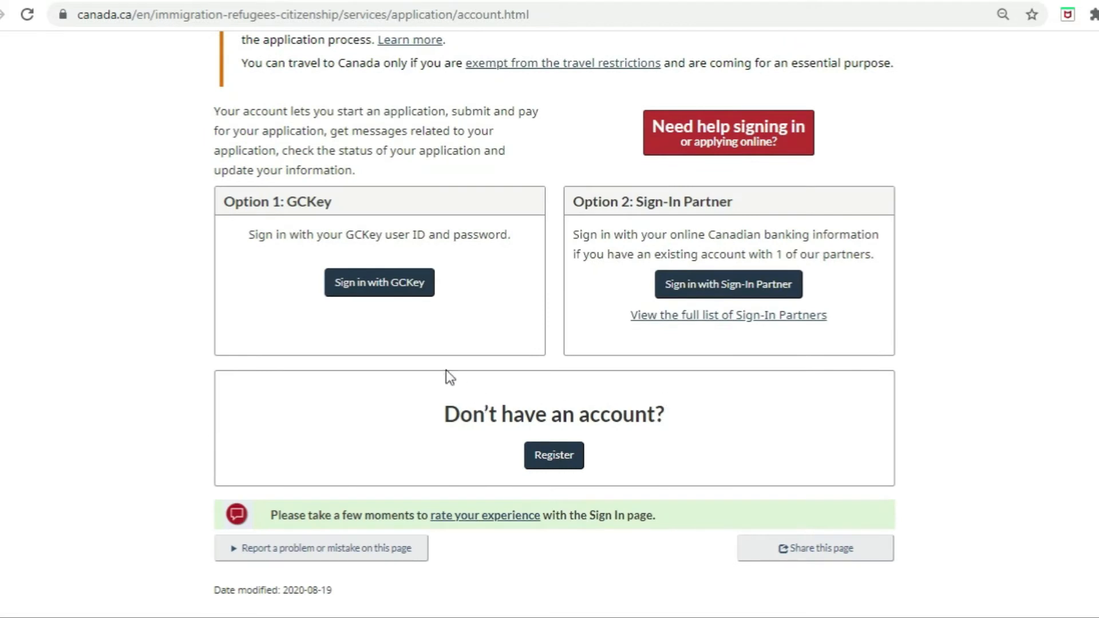
click(560, 465)
scroll(550, 344, down, 7)
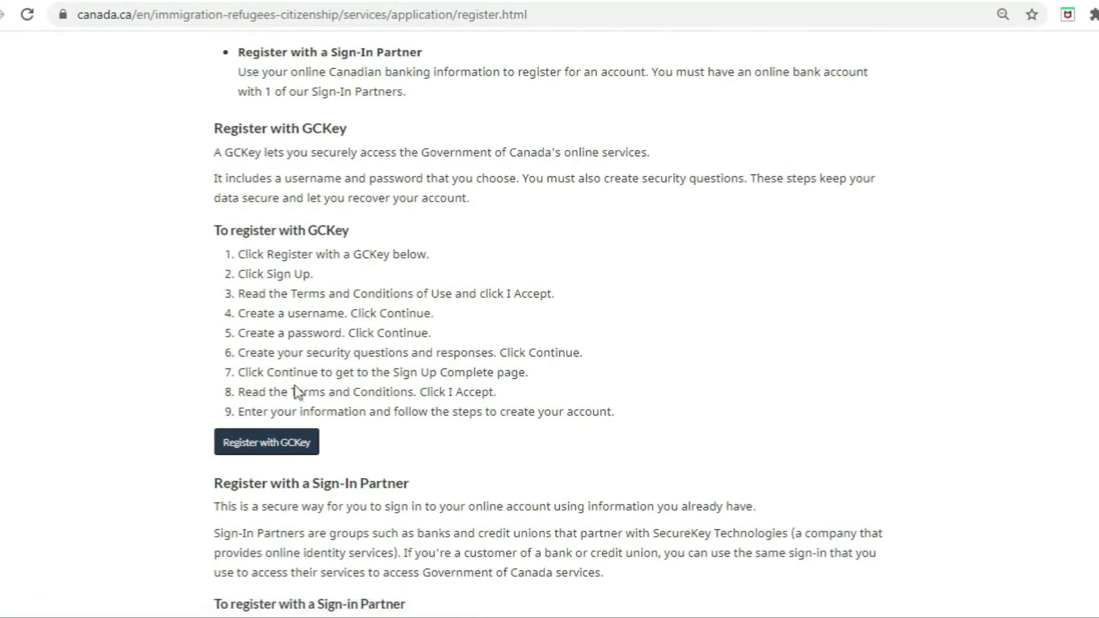
Step: Start a new GCKey sign-up, accept the GCKey terms, and submit a chosen username
click(270, 447)
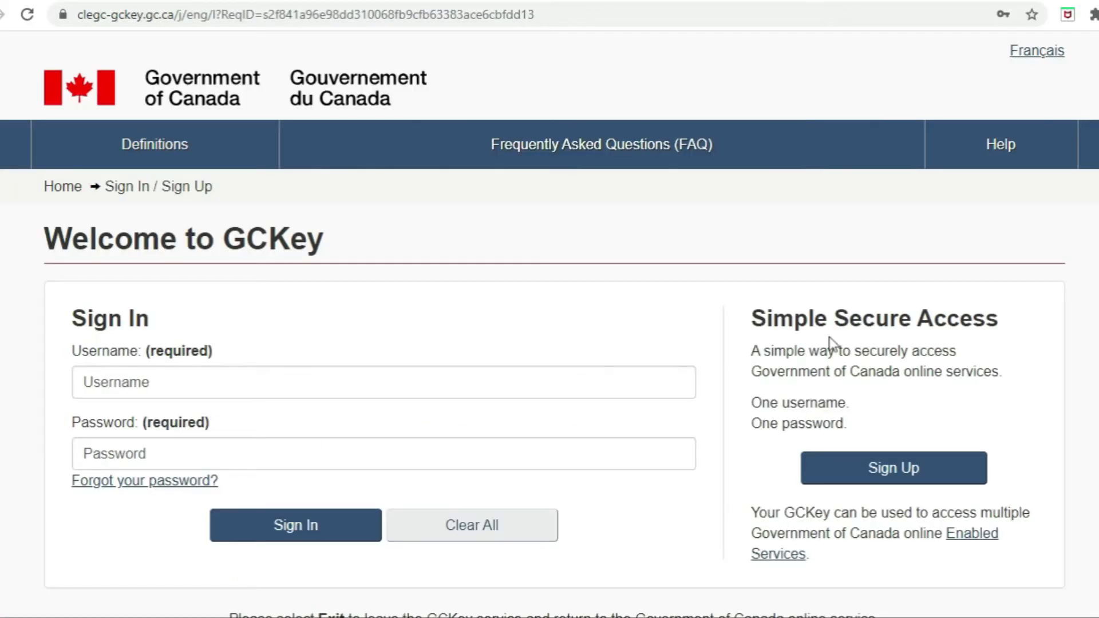
click(894, 481)
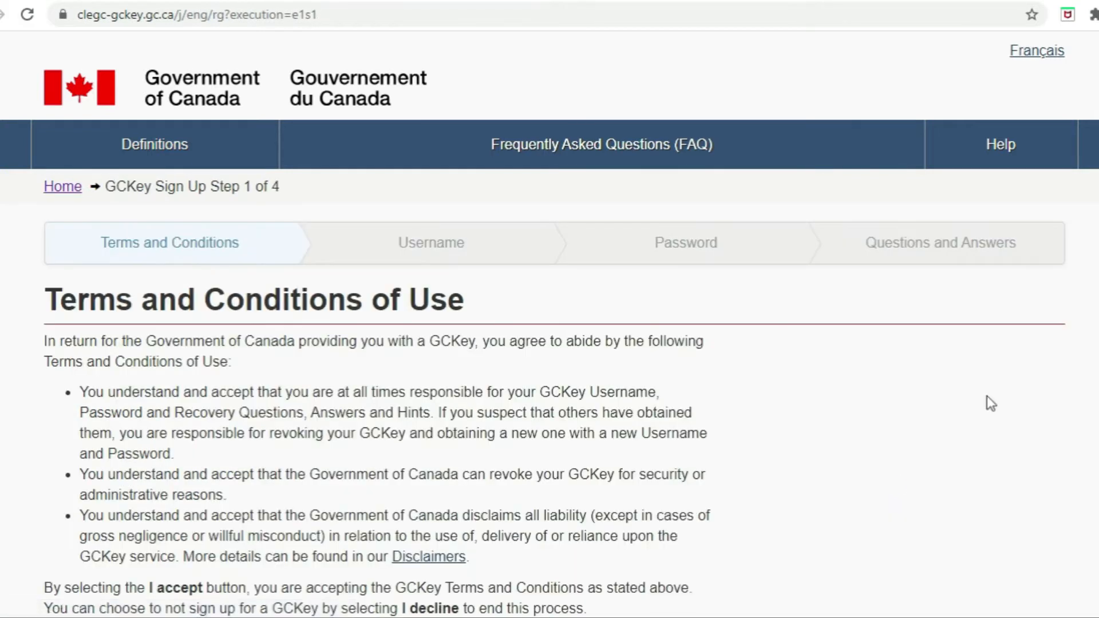
scroll(744, 258, down, 5)
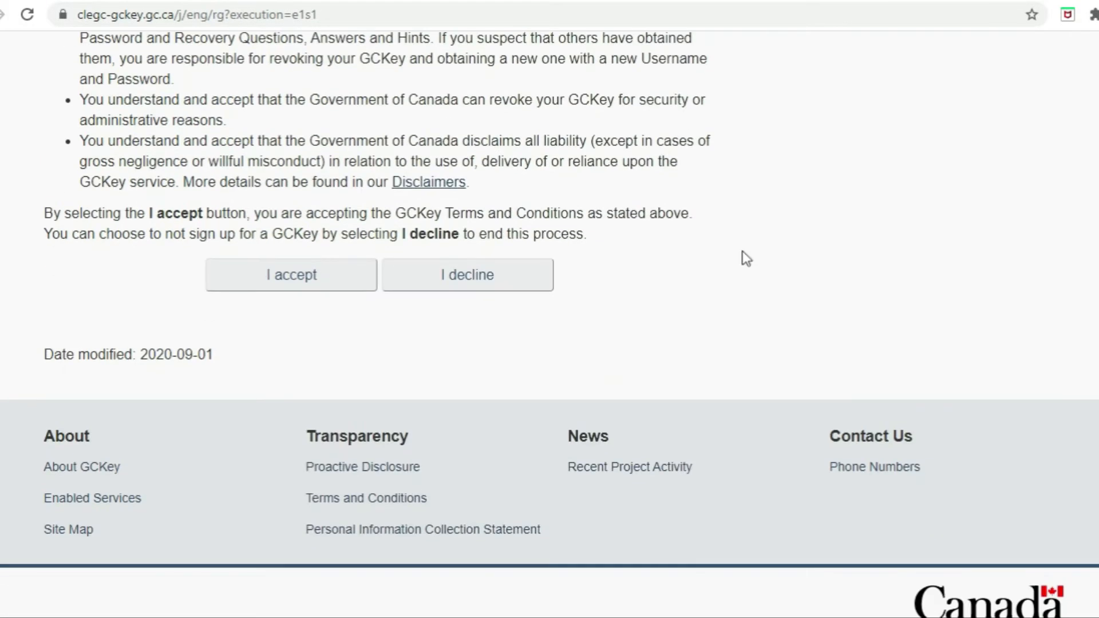
click(308, 278)
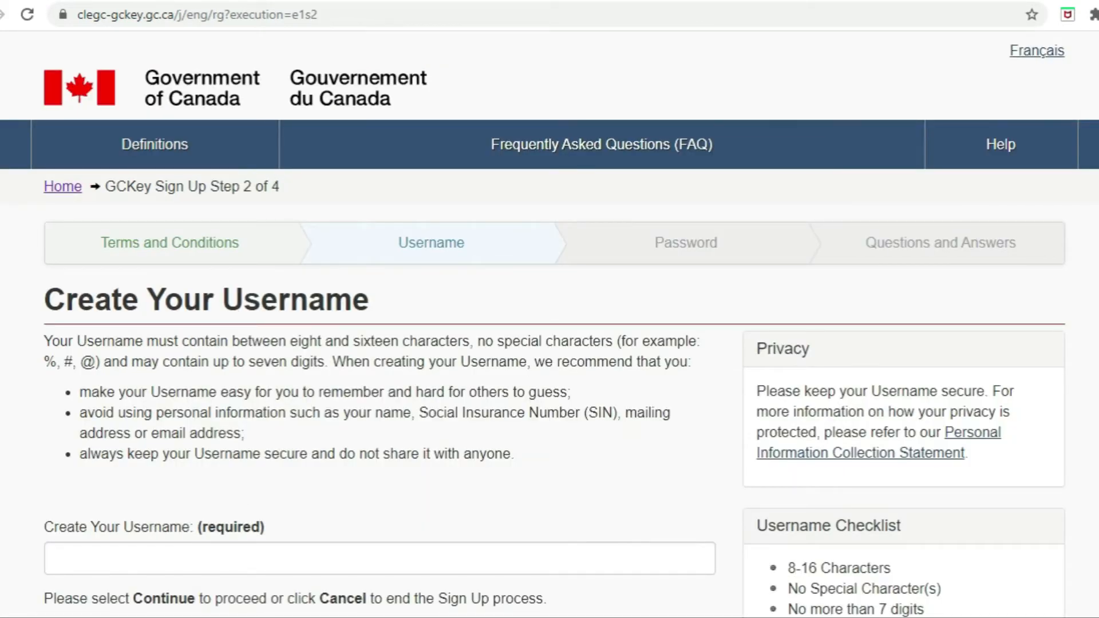
scroll(549, 309, down, 2)
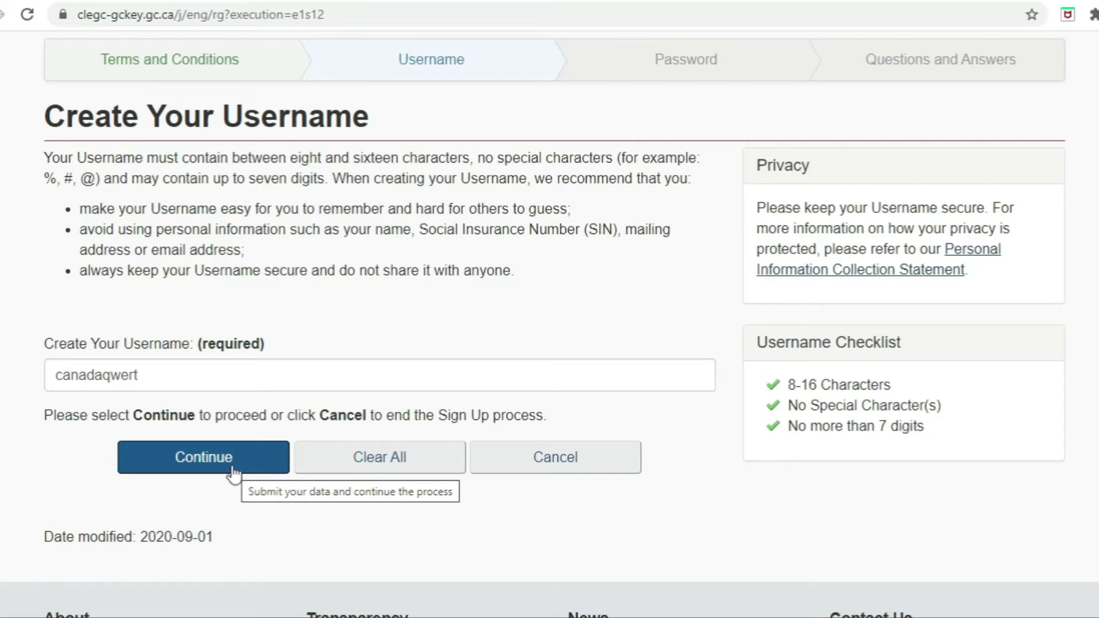
click(233, 473)
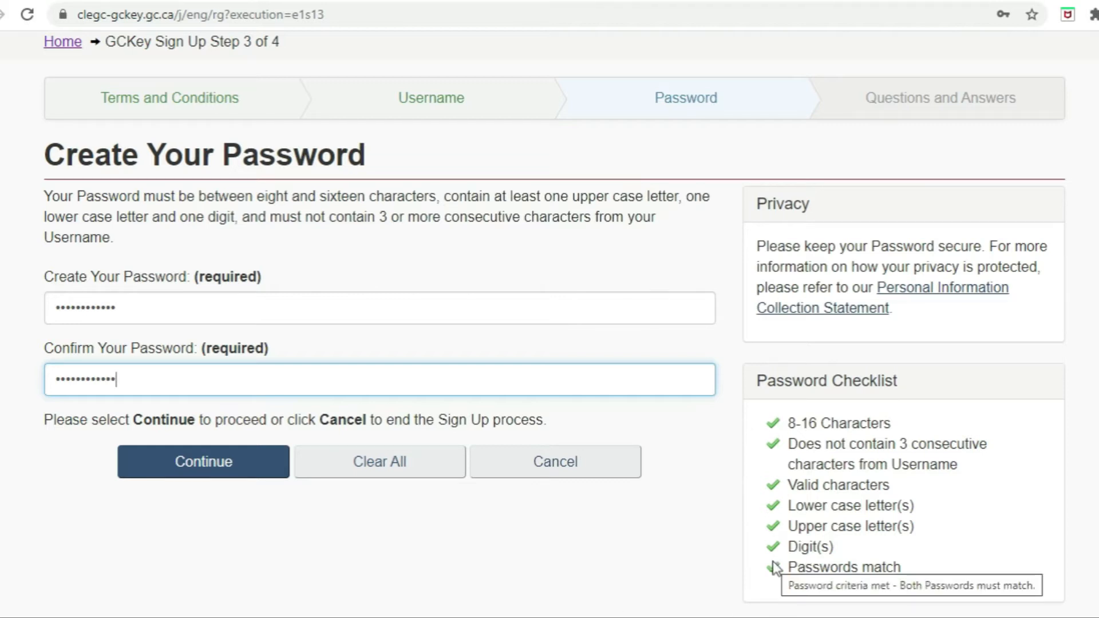
Step: Submit the GCKey password and recovery questions, then return from GCKey to IRCC
click(215, 466)
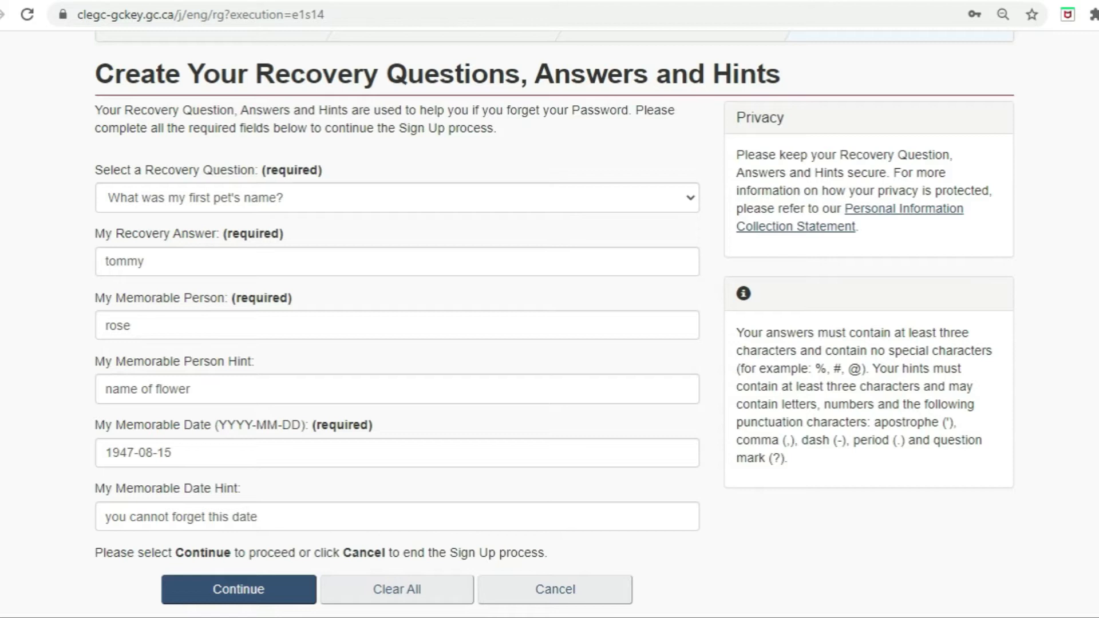
click(215, 591)
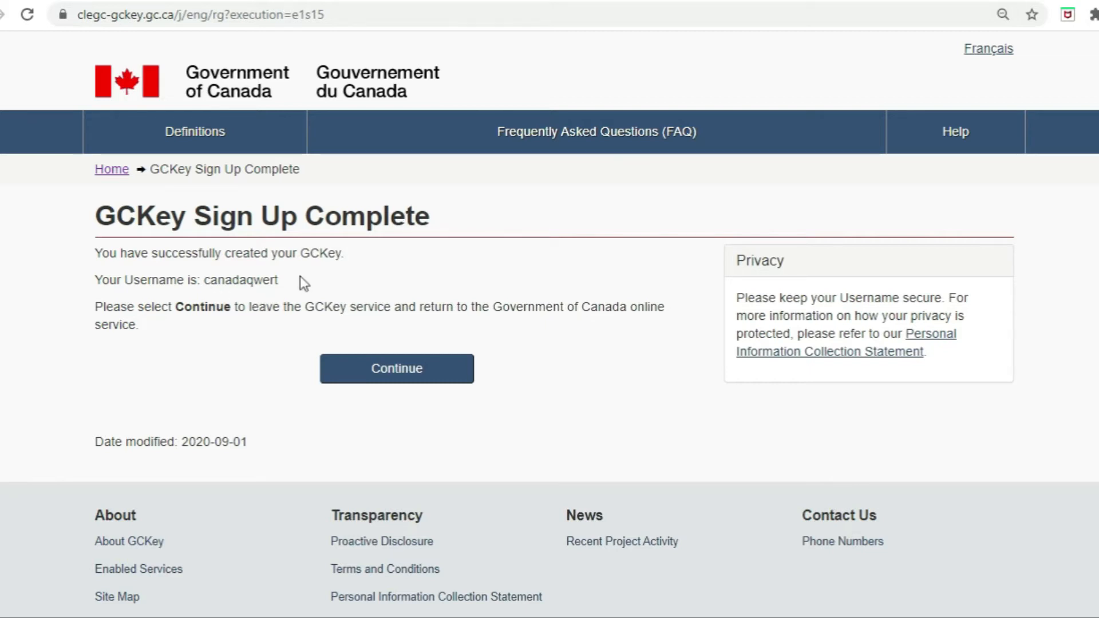
click(376, 375)
Step: Accept IRCC terms, submit account details with English notifications, and save four security questions
click(239, 472)
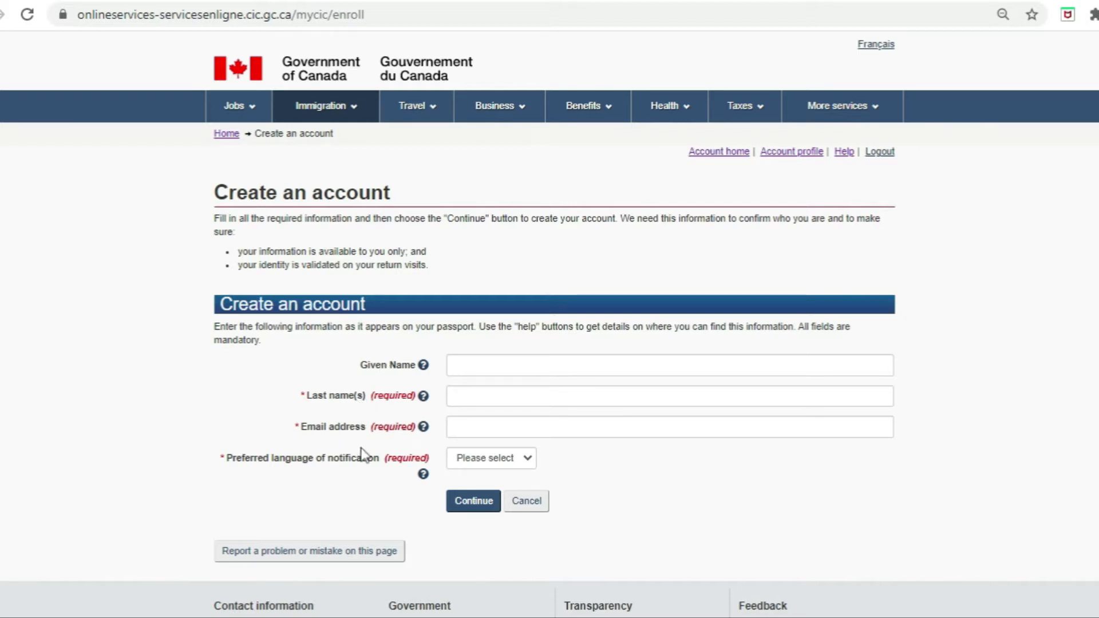
click(499, 461)
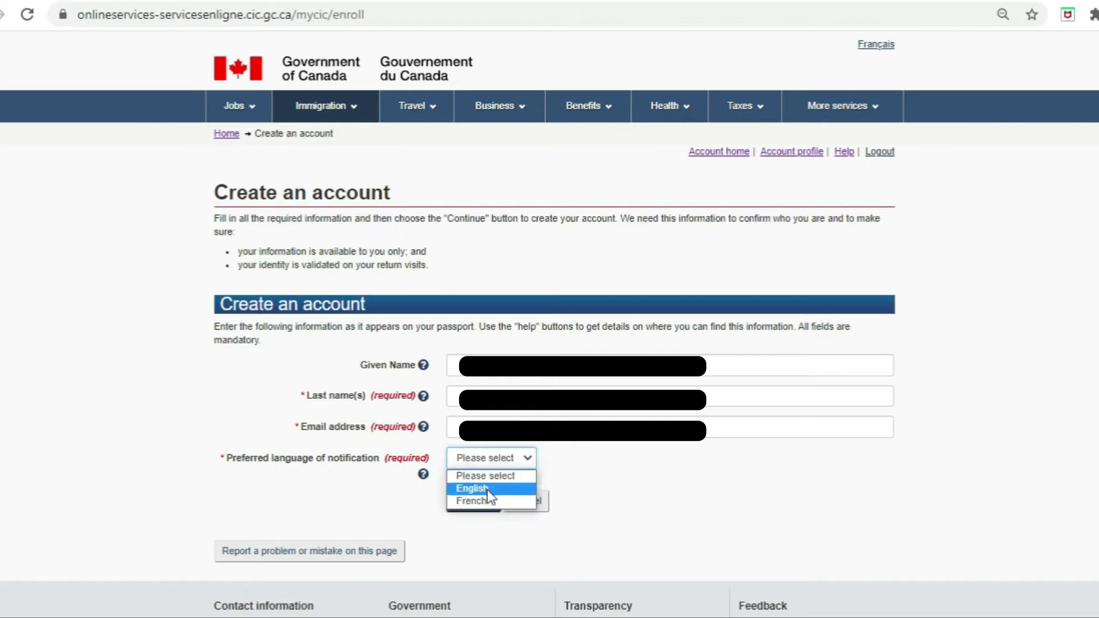
key(Return)
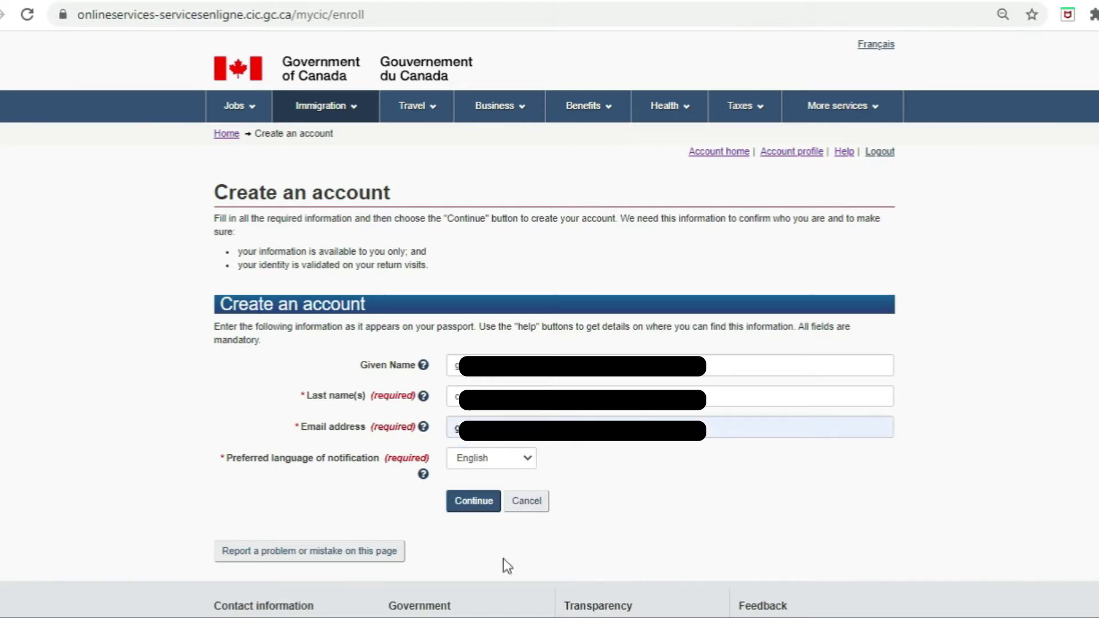
click(474, 504)
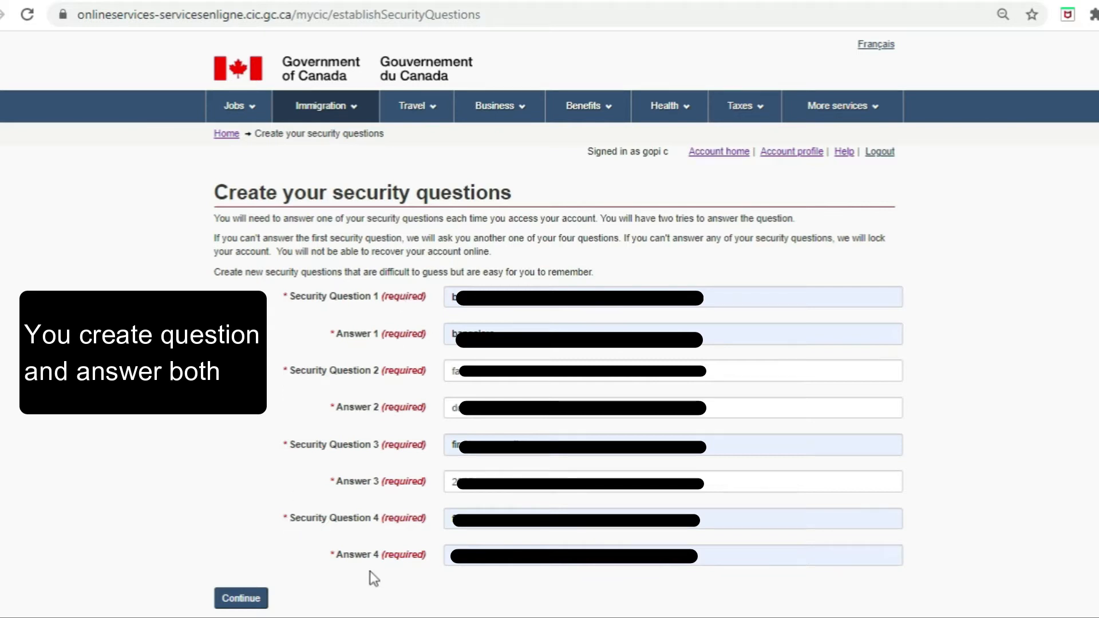
click(240, 601)
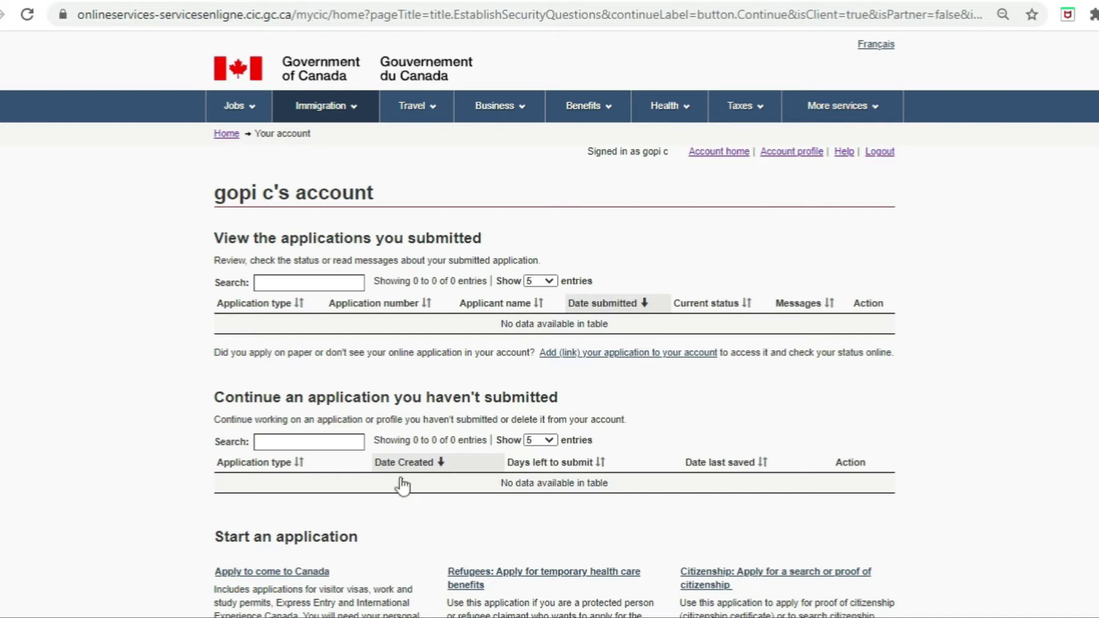
Step: Choose 'Apply to come to Canada' and start the Express Entry eligibility questionnaire
click(295, 576)
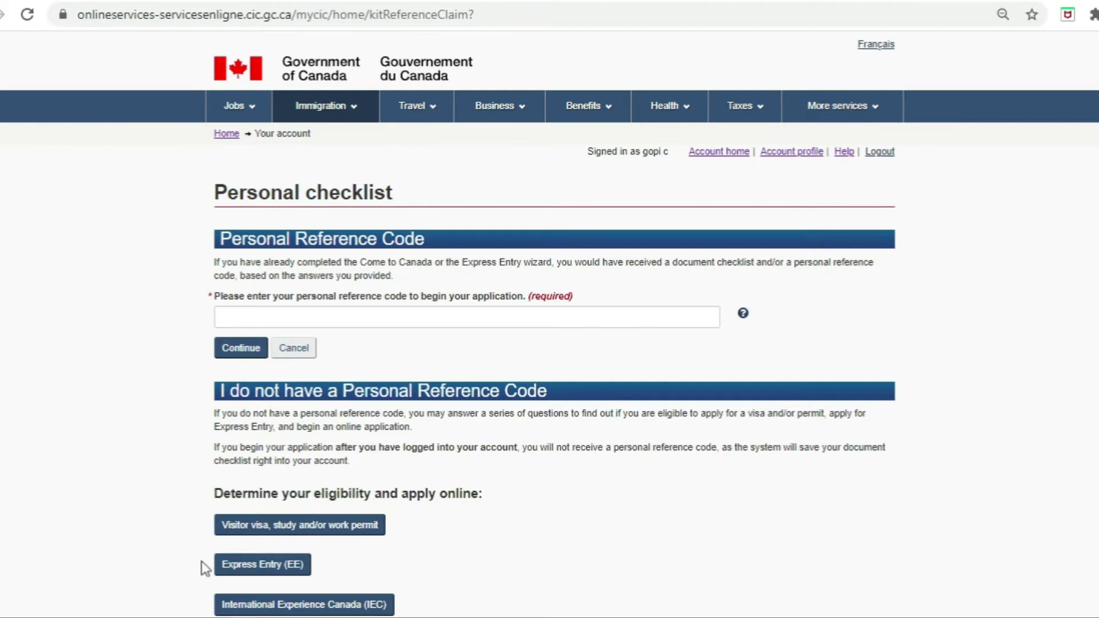
click(262, 567)
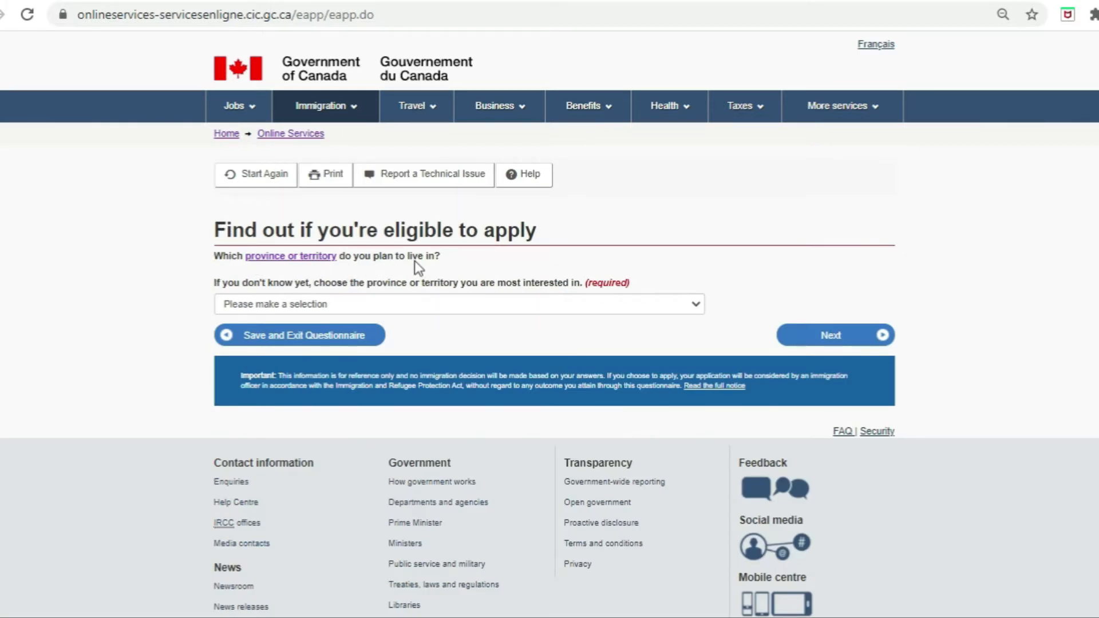
Step: Pick Ontario as the planned province, then IELTS as the first official language test
click(398, 303)
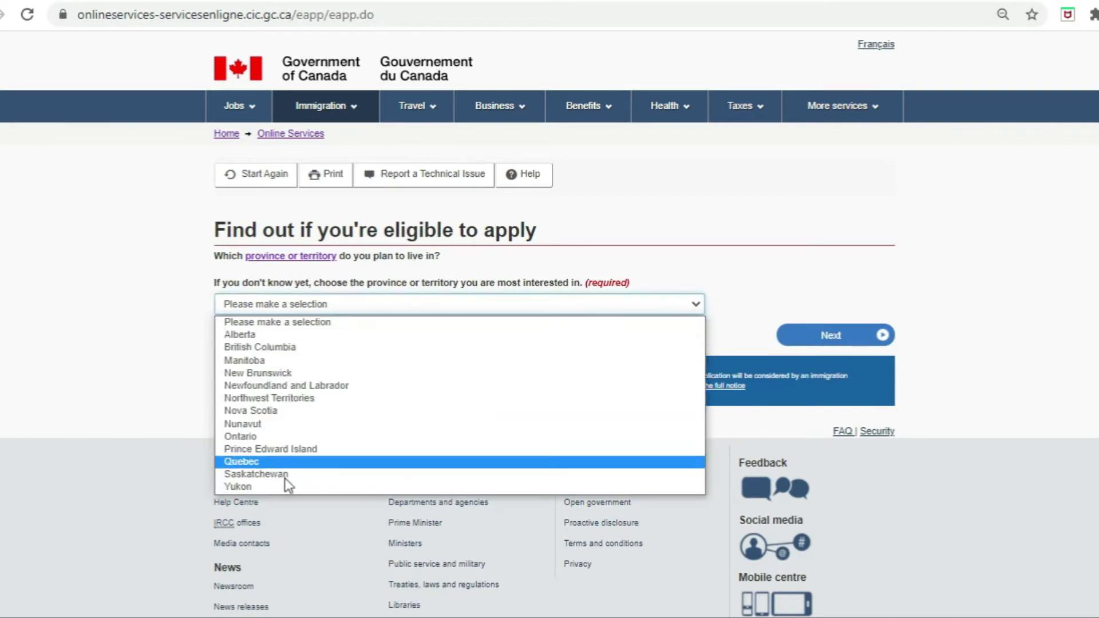
click(305, 438)
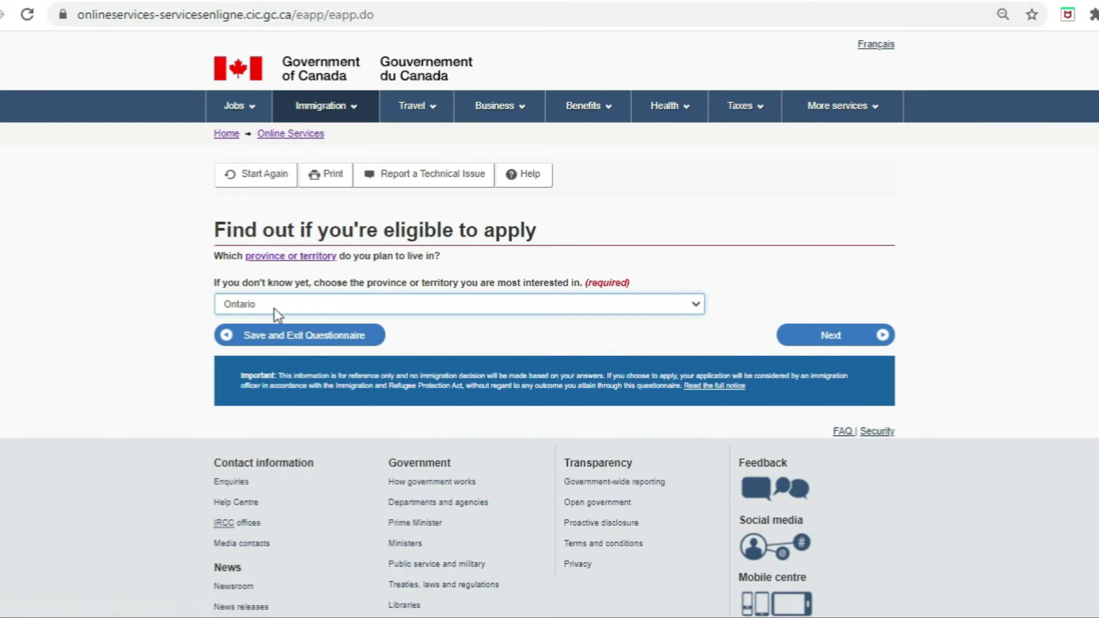
click(309, 309)
click(260, 435)
click(836, 338)
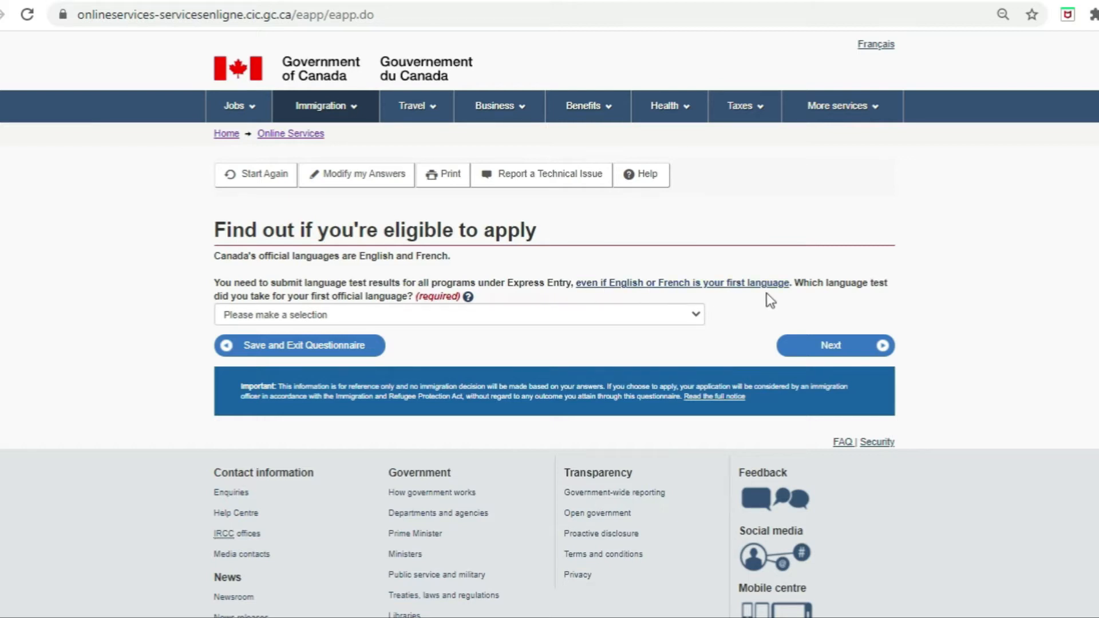
click(462, 314)
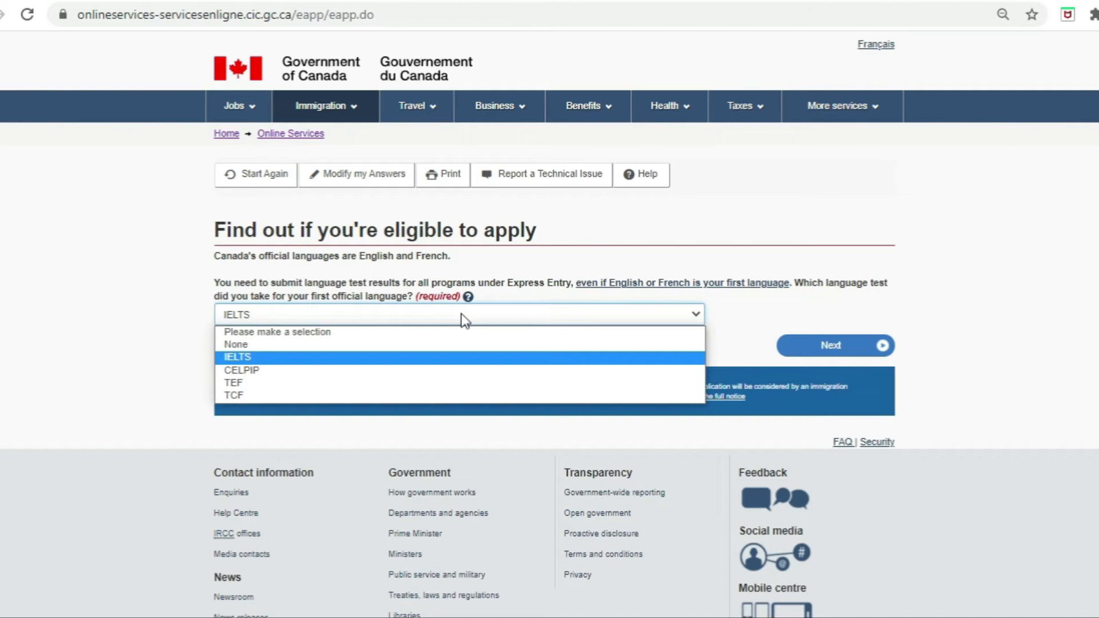
click(321, 360)
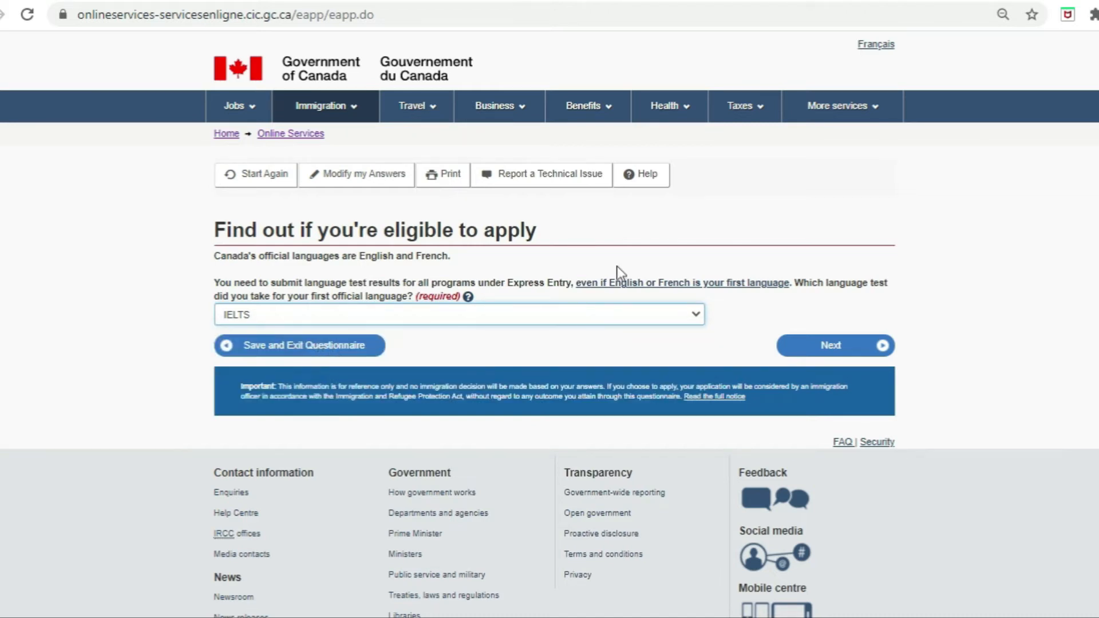
Step: Enter IELTS test date 2020 June 01 and scores 8.5 speaking, 9 listening, 8.5 reading, 8.5 writing
click(834, 346)
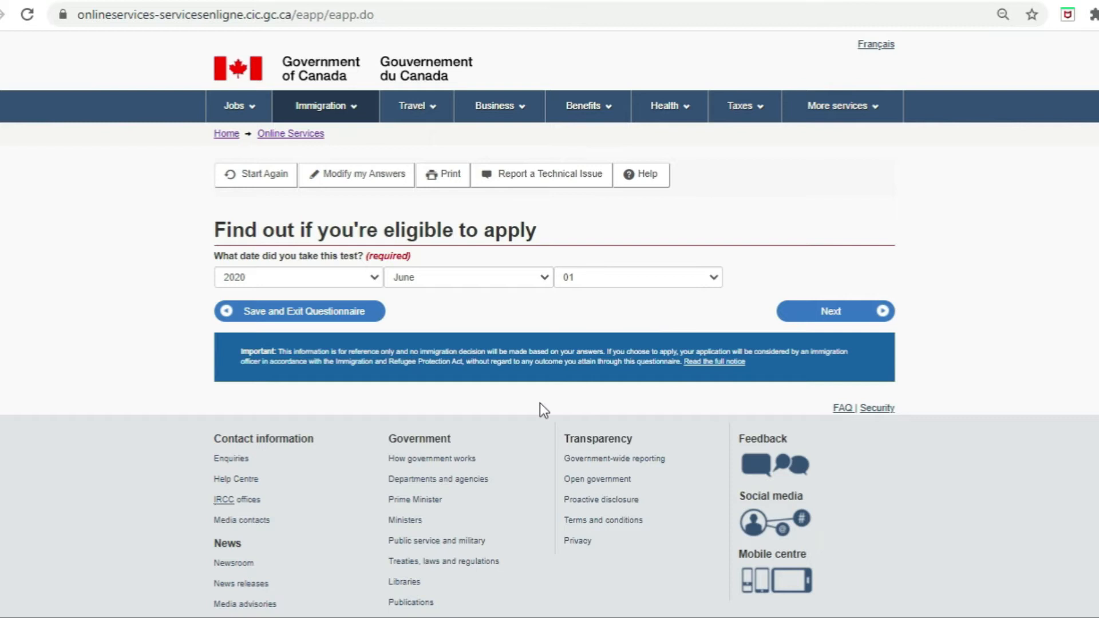
click(829, 314)
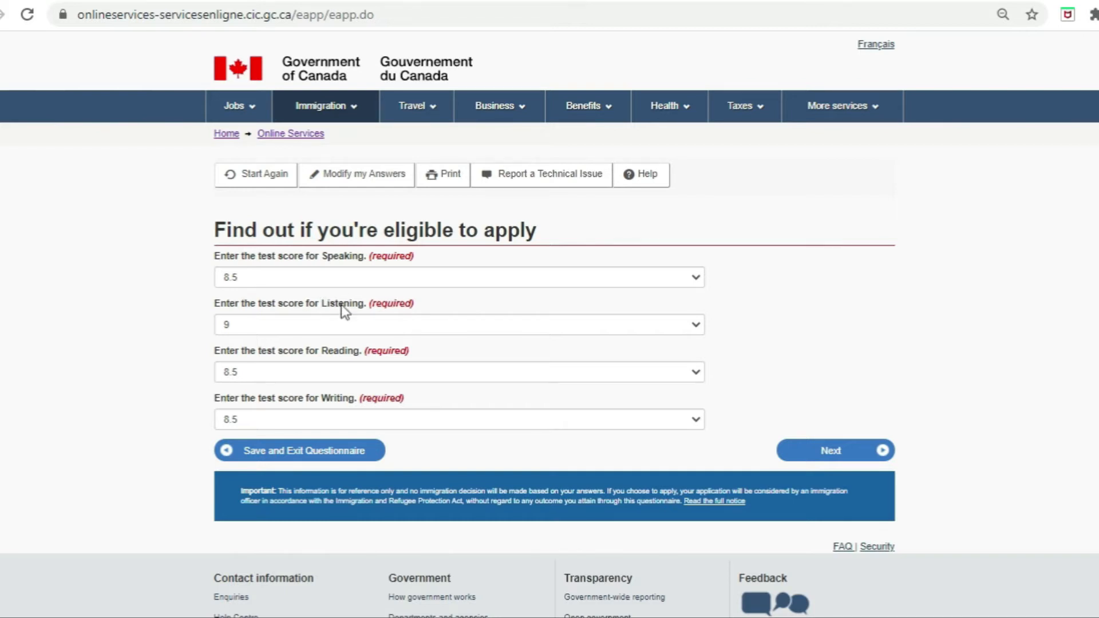
click(839, 455)
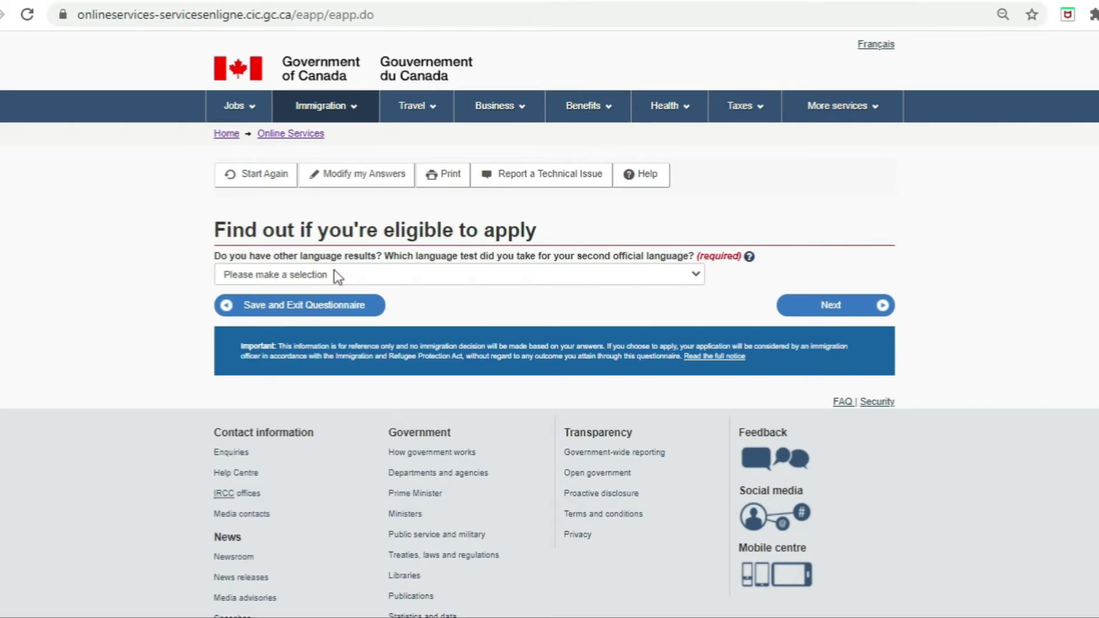
Step: Answer None for second language test and Canadian experience, and 'None of the above' for NOC level
click(369, 276)
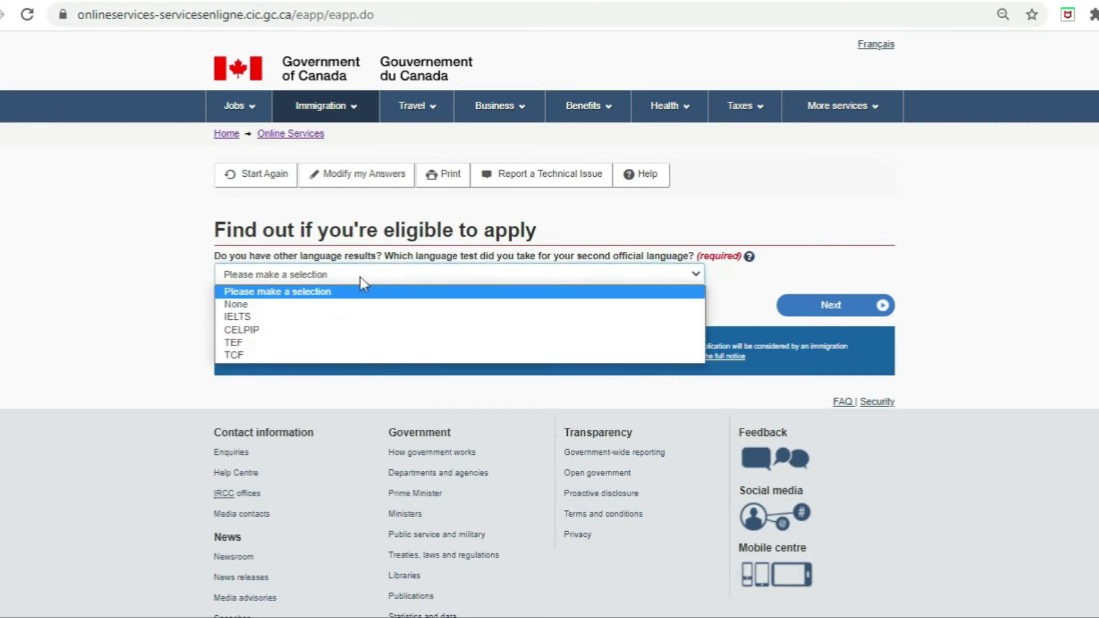
click(308, 305)
click(833, 307)
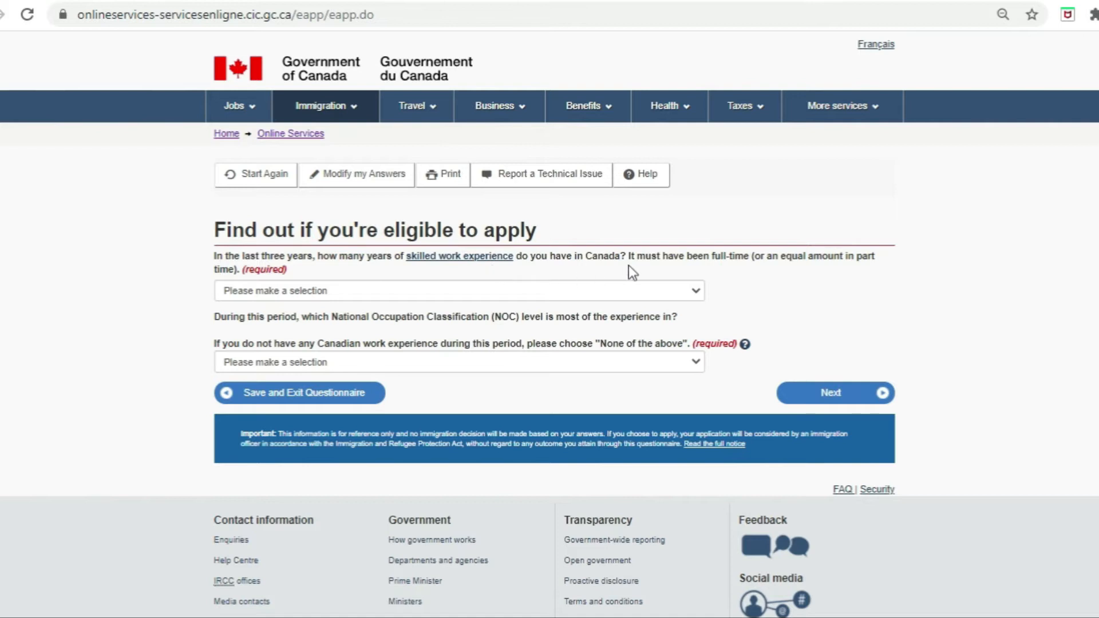
click(605, 287)
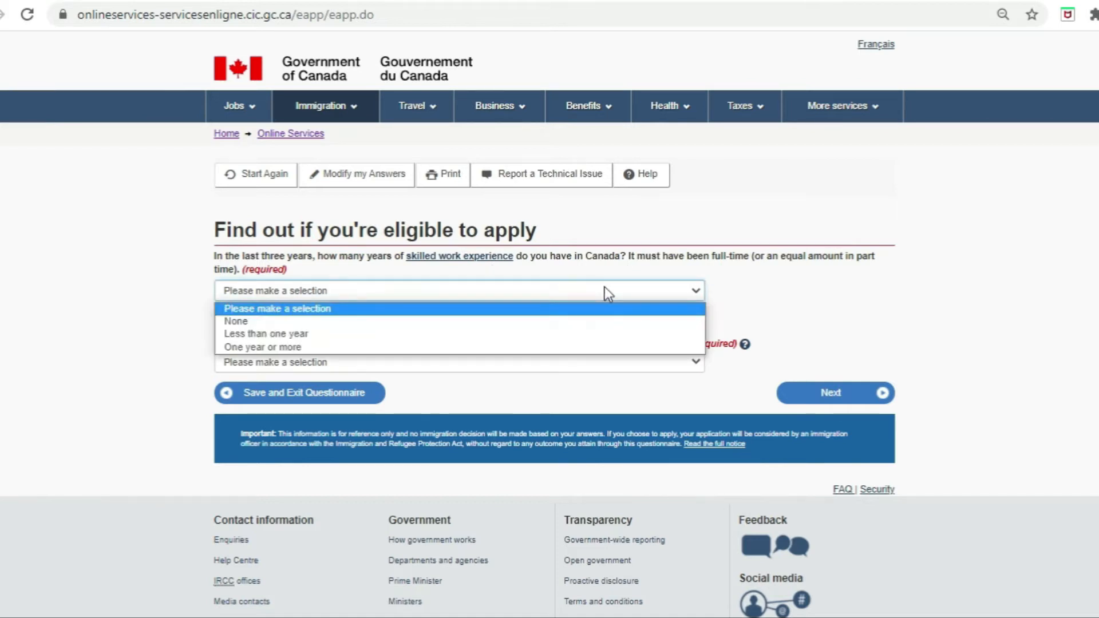
click(510, 323)
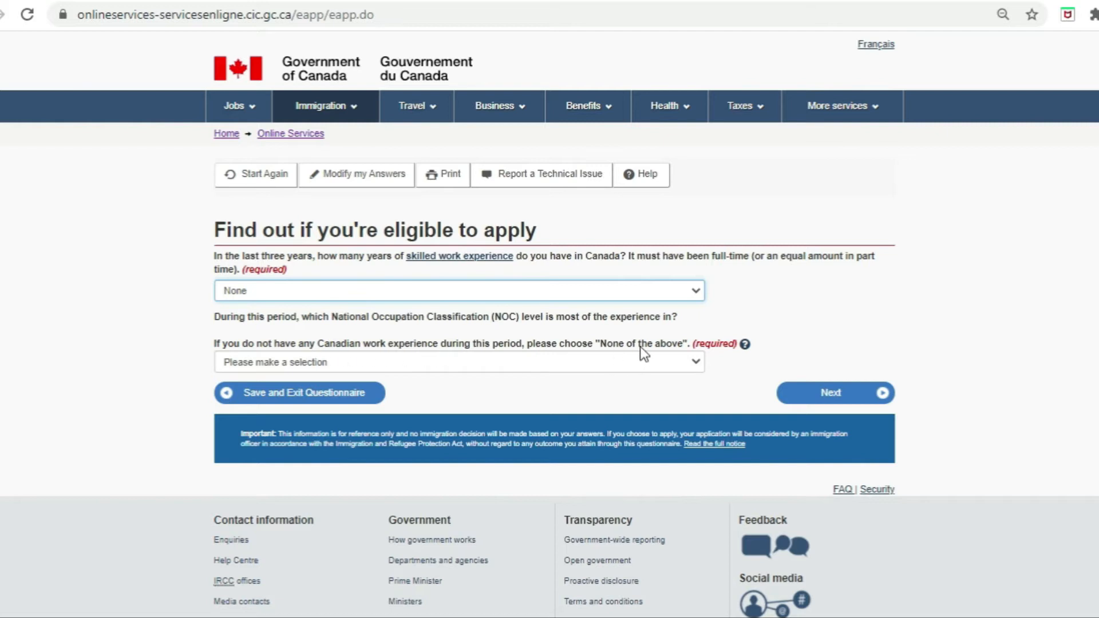
click(609, 366)
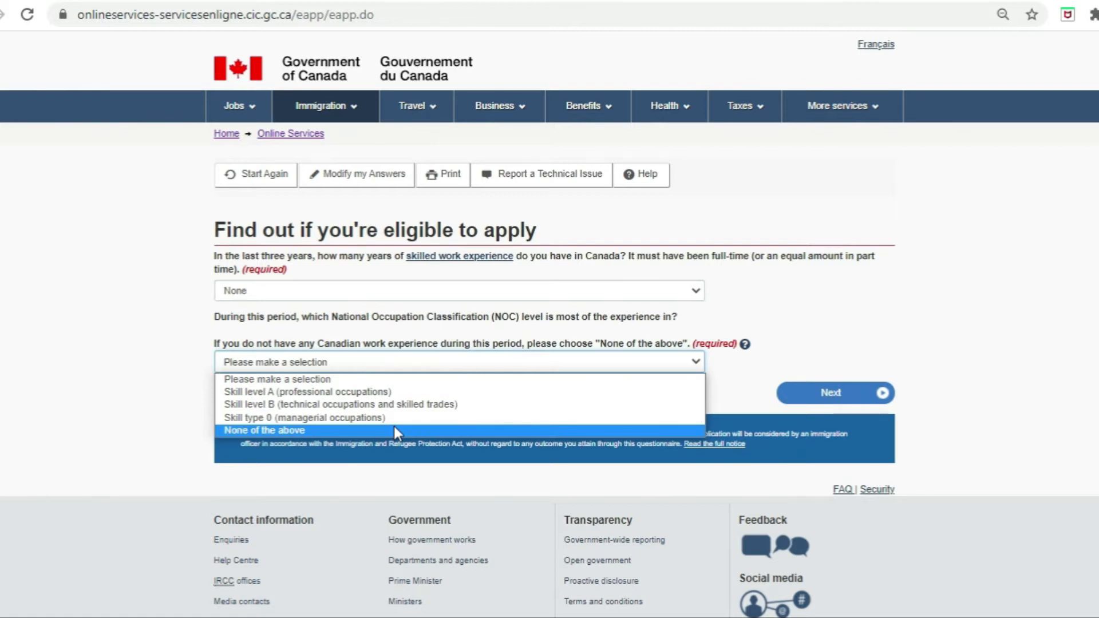
click(396, 433)
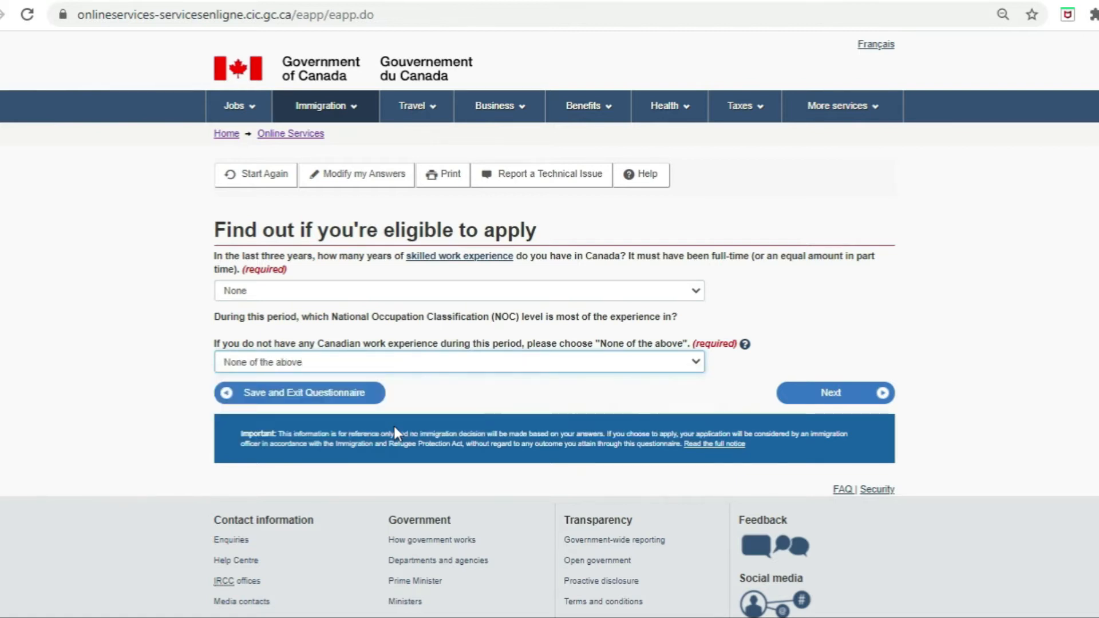
click(827, 398)
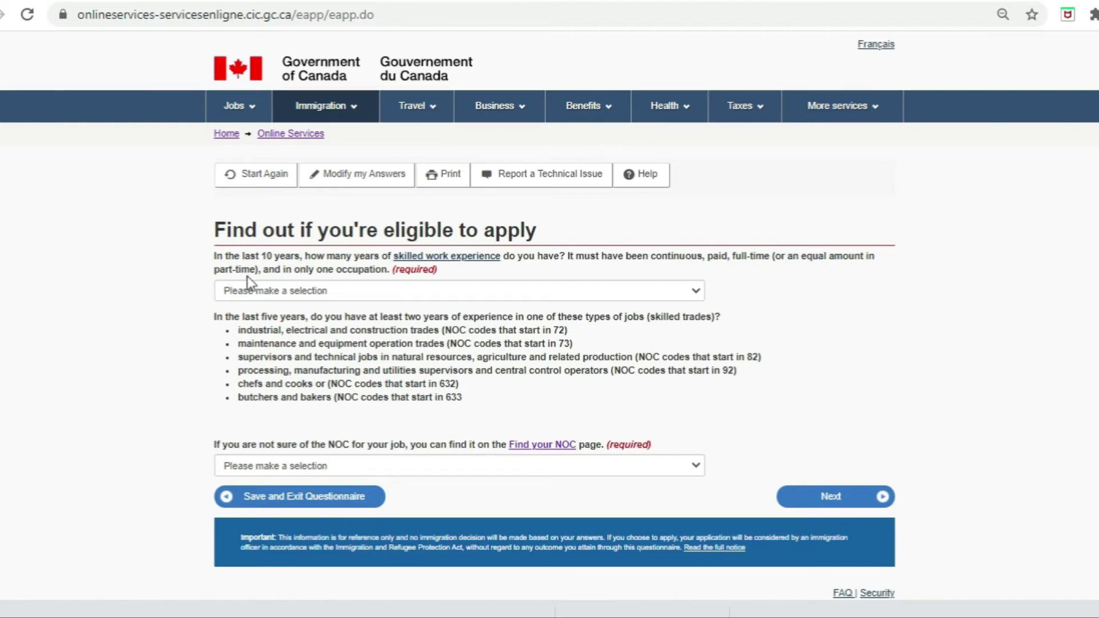
Step: Record six or more years of skilled experience and no skilled trades experience
click(362, 290)
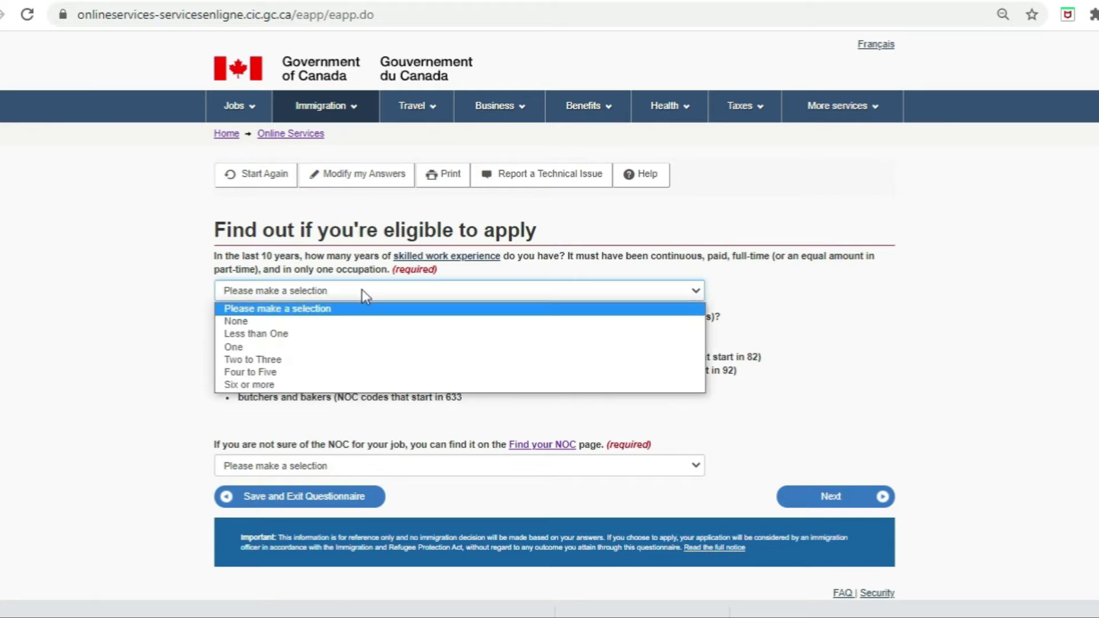
click(330, 385)
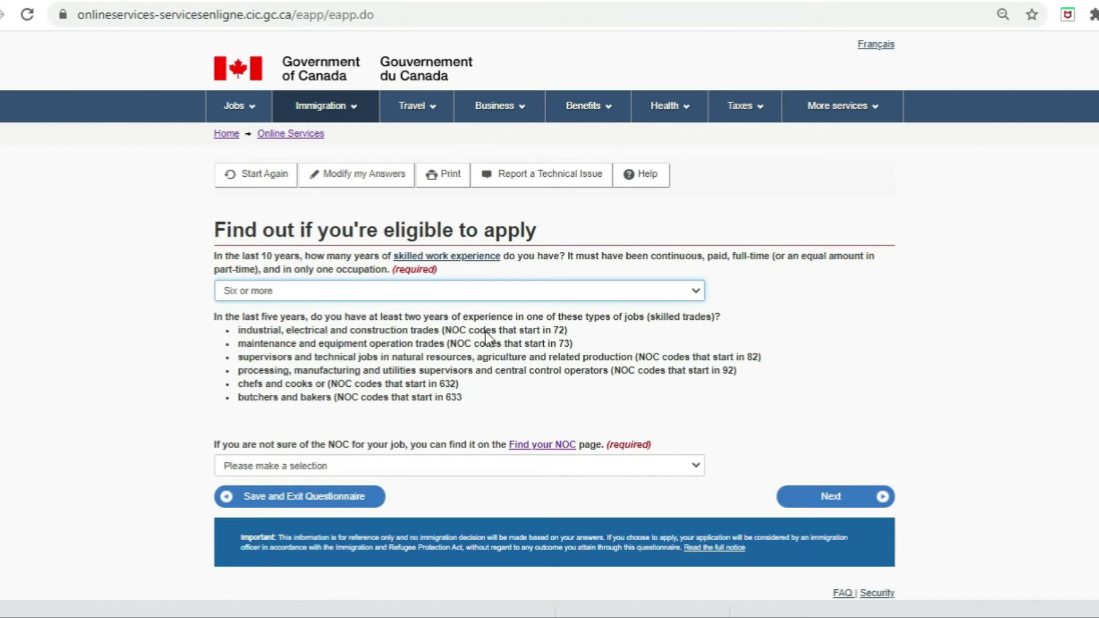
click(449, 475)
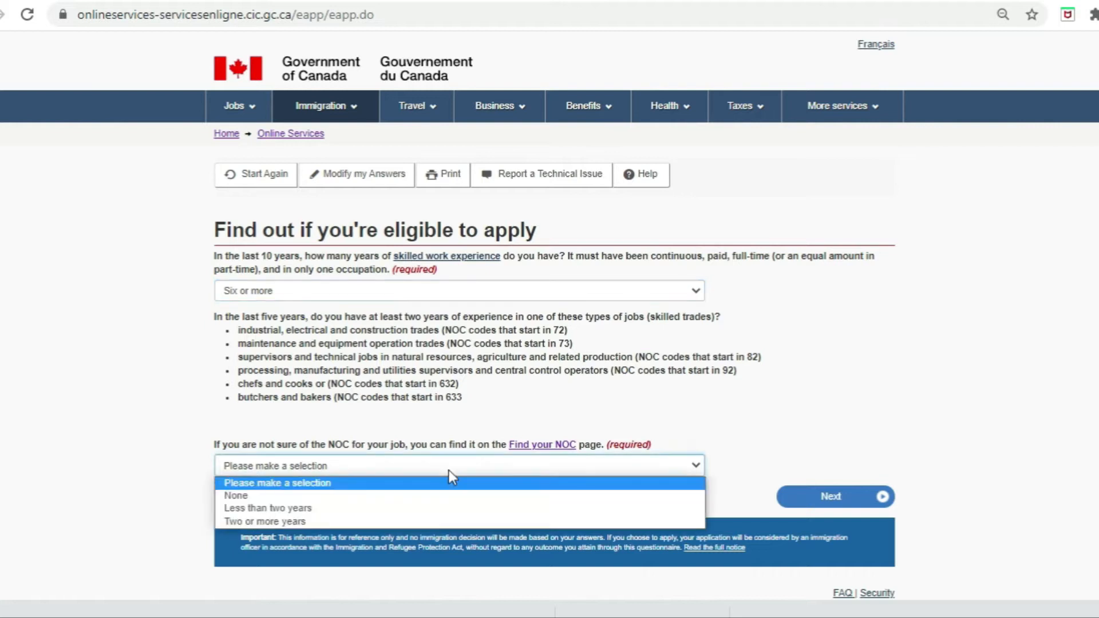
click(400, 497)
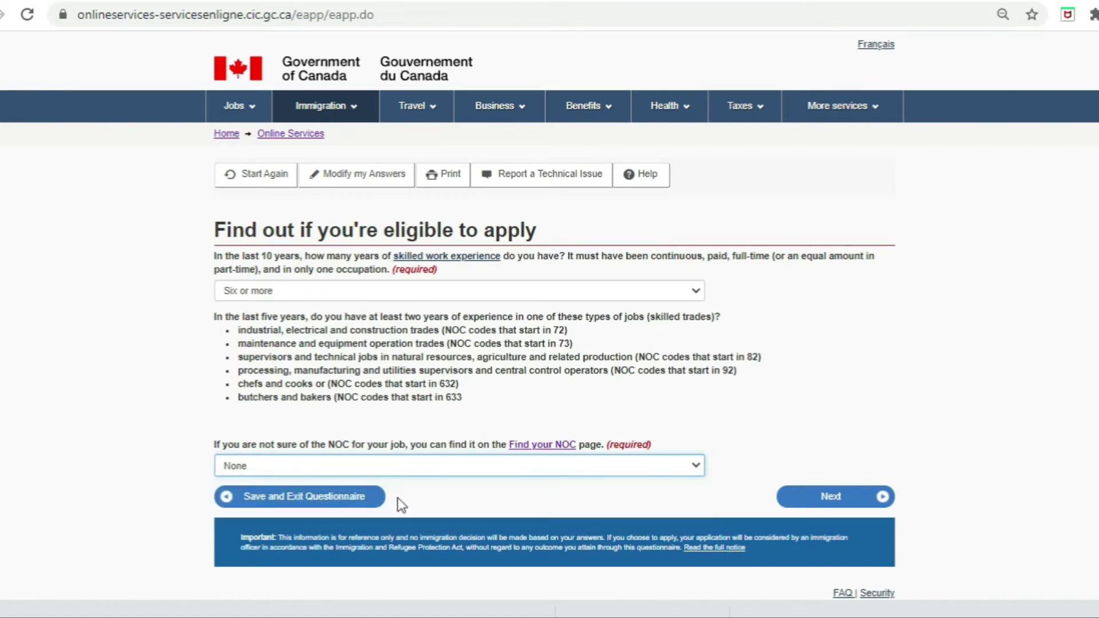
click(851, 499)
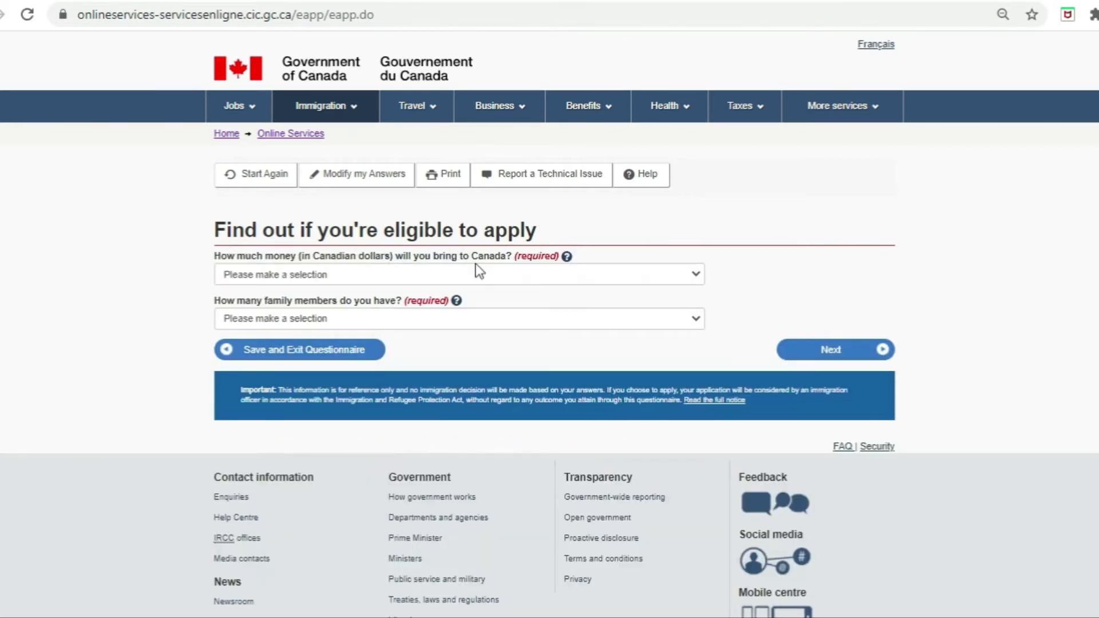
Step: Choose 19,836 - 24,082 as the settlement funds available
click(454, 278)
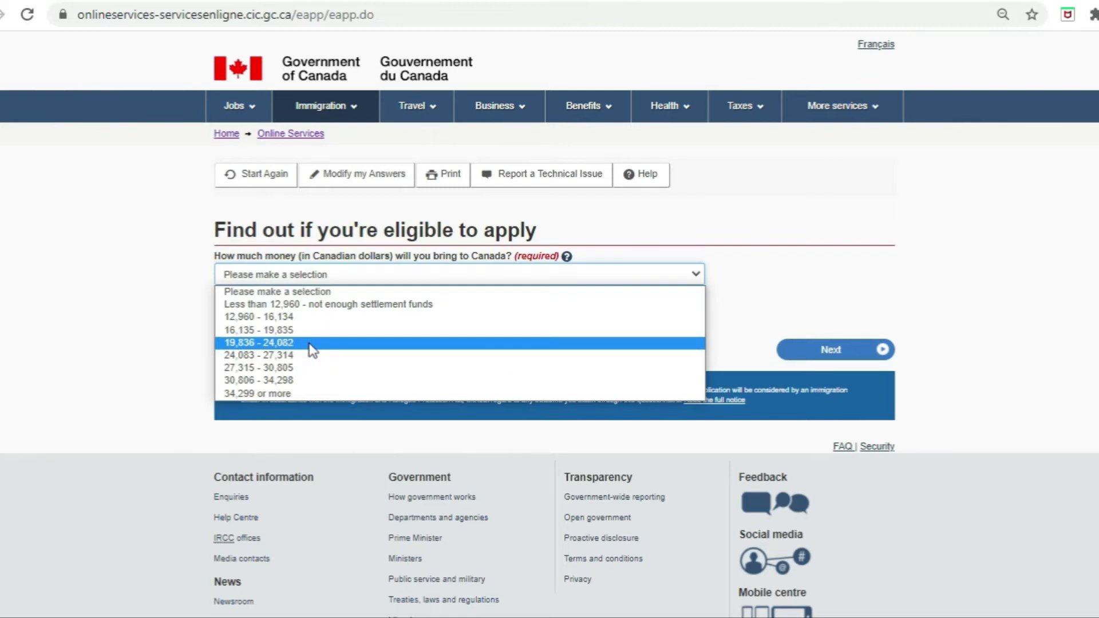
click(312, 343)
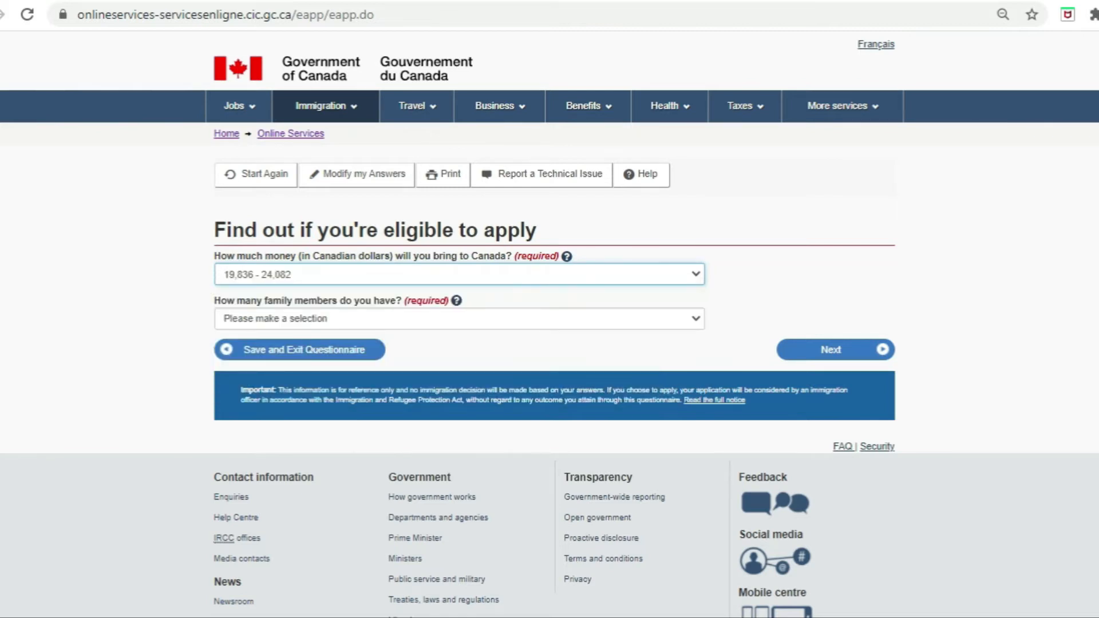
click(335, 281)
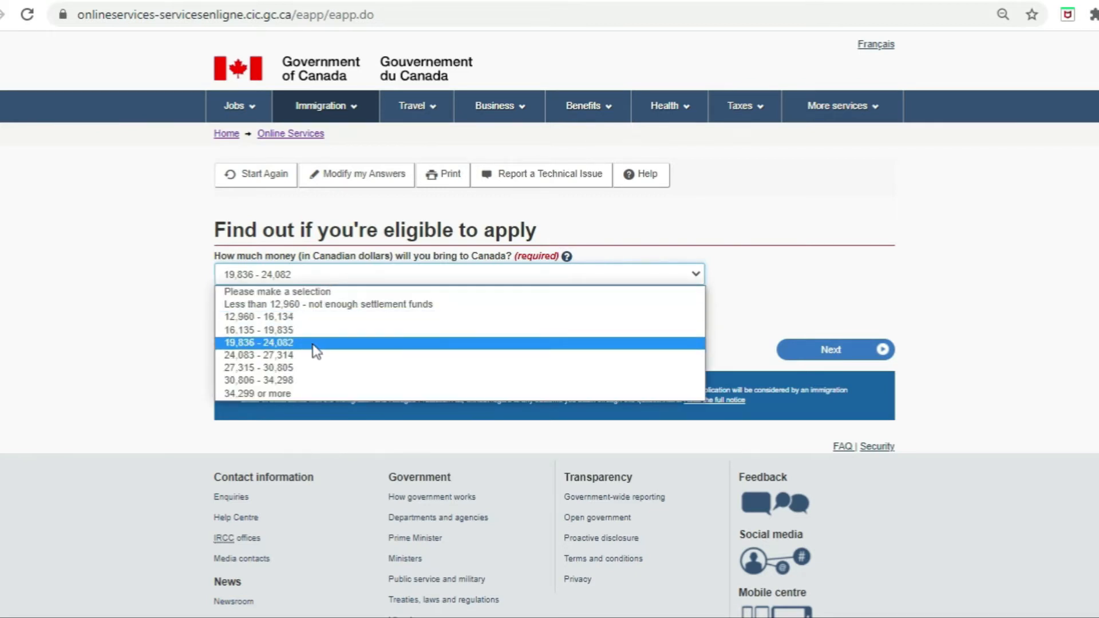
click(280, 343)
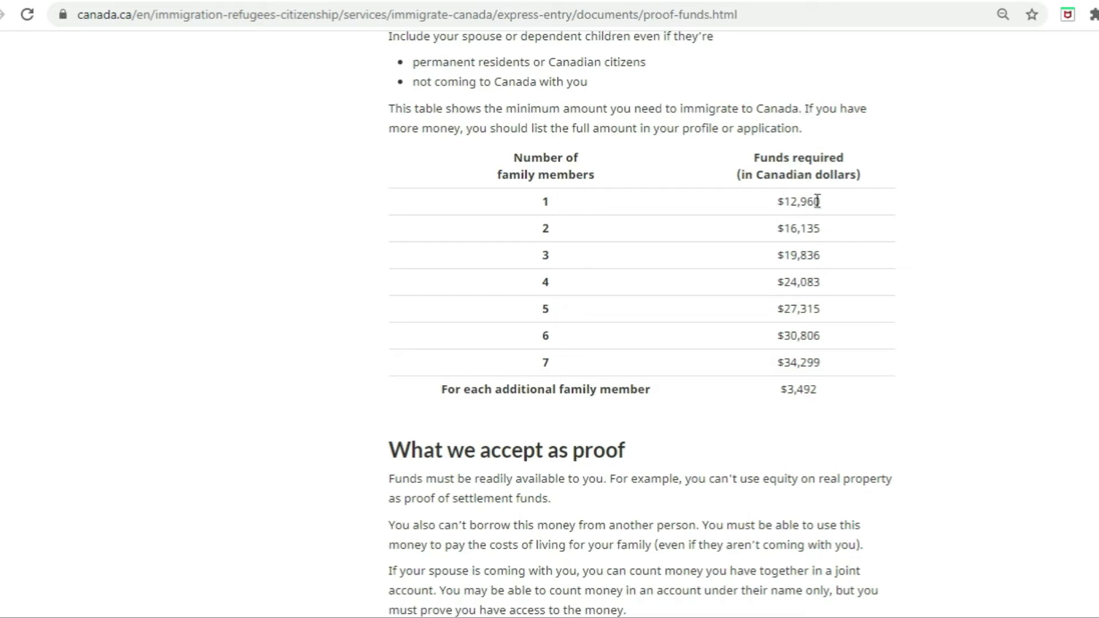
double_click(547, 202)
drag(776, 202, 840, 207)
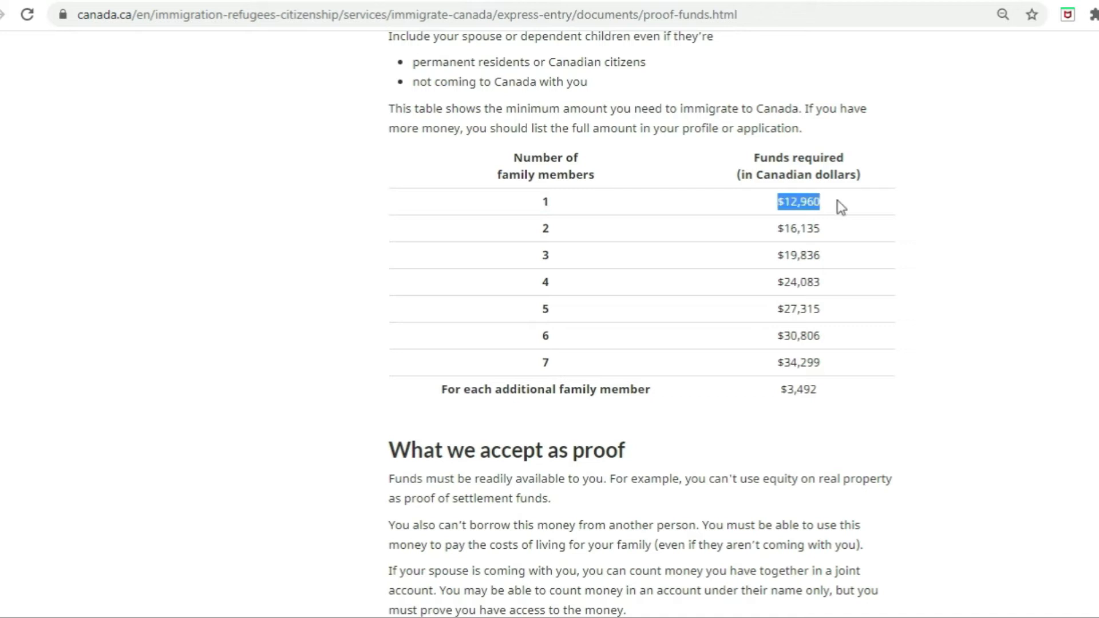
double_click(546, 229)
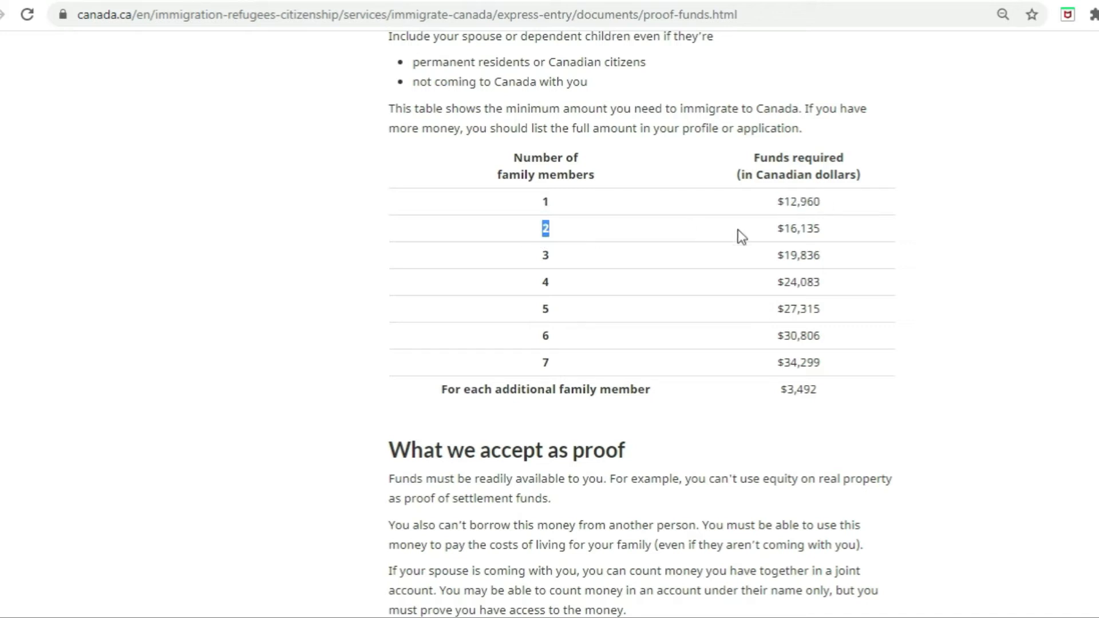
drag(776, 231, 836, 235)
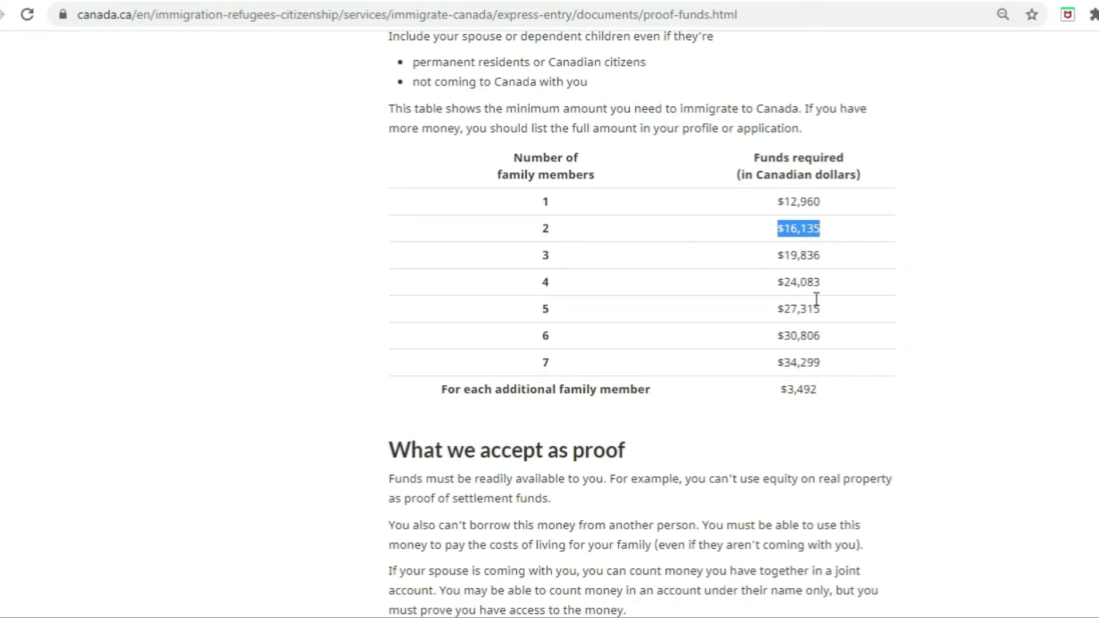
click(806, 244)
Step: Back in the questionnaire, answer 2 family members and No valid job offer
click(74, 1)
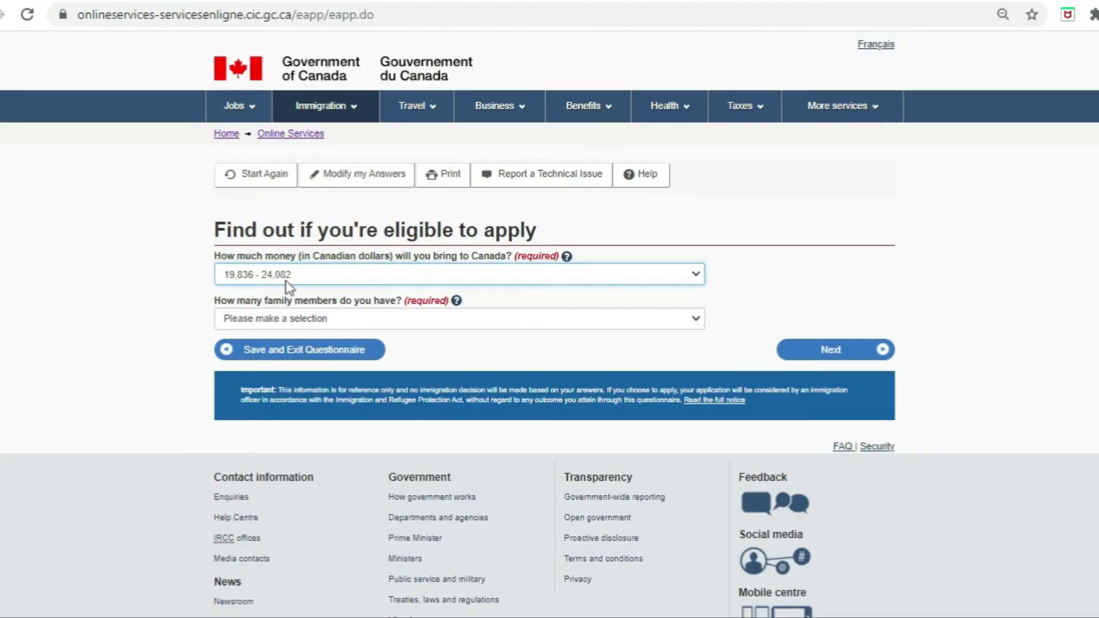
click(293, 326)
click(287, 361)
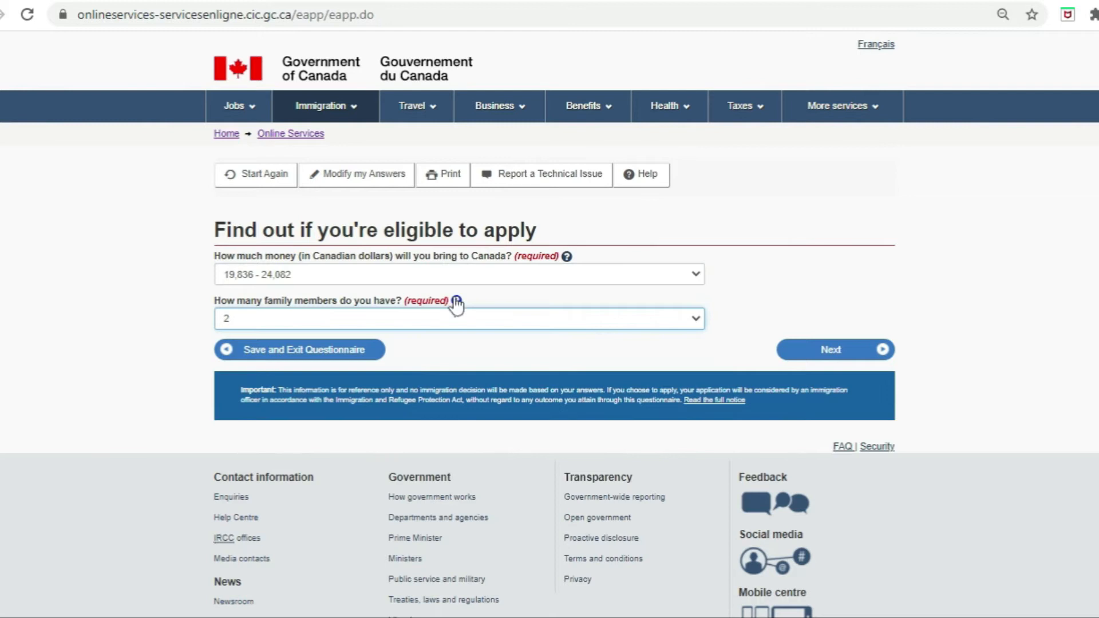
click(841, 355)
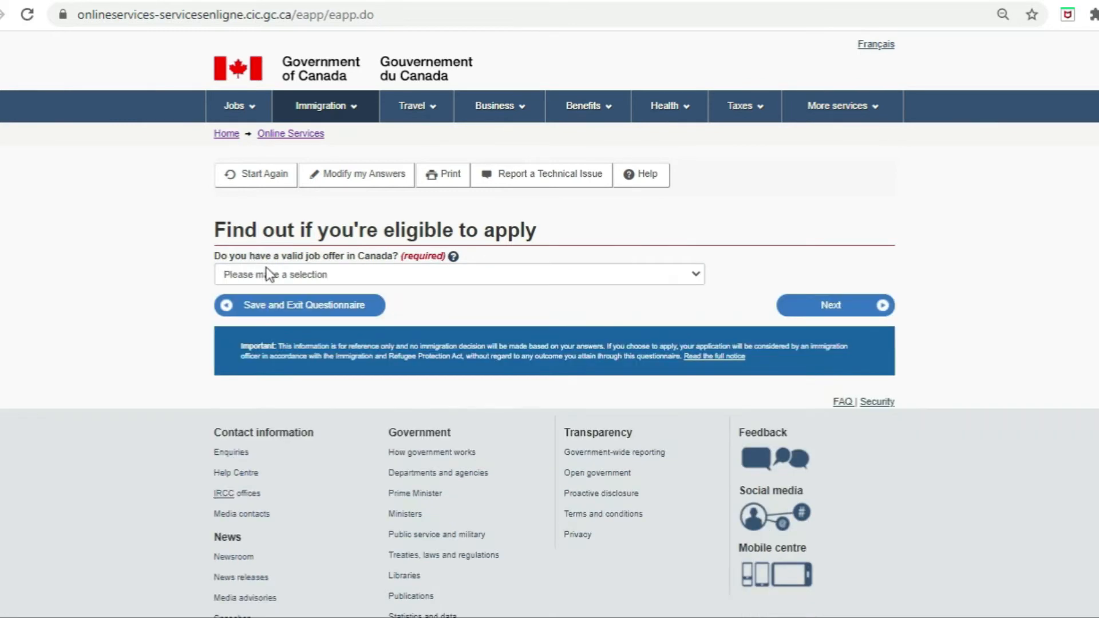
click(351, 274)
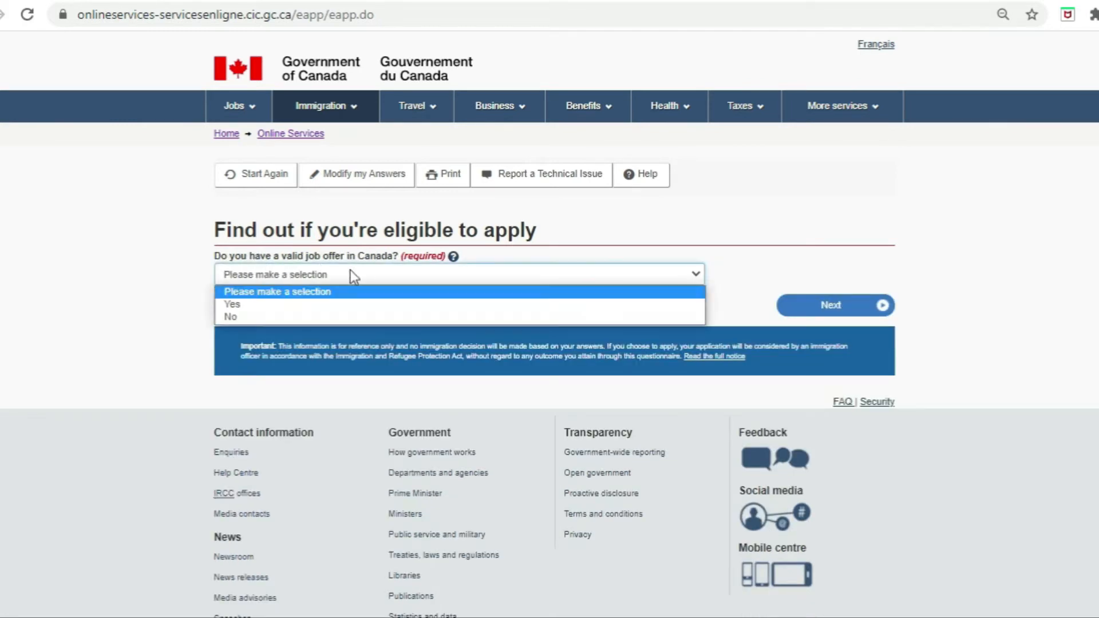
click(308, 318)
click(840, 309)
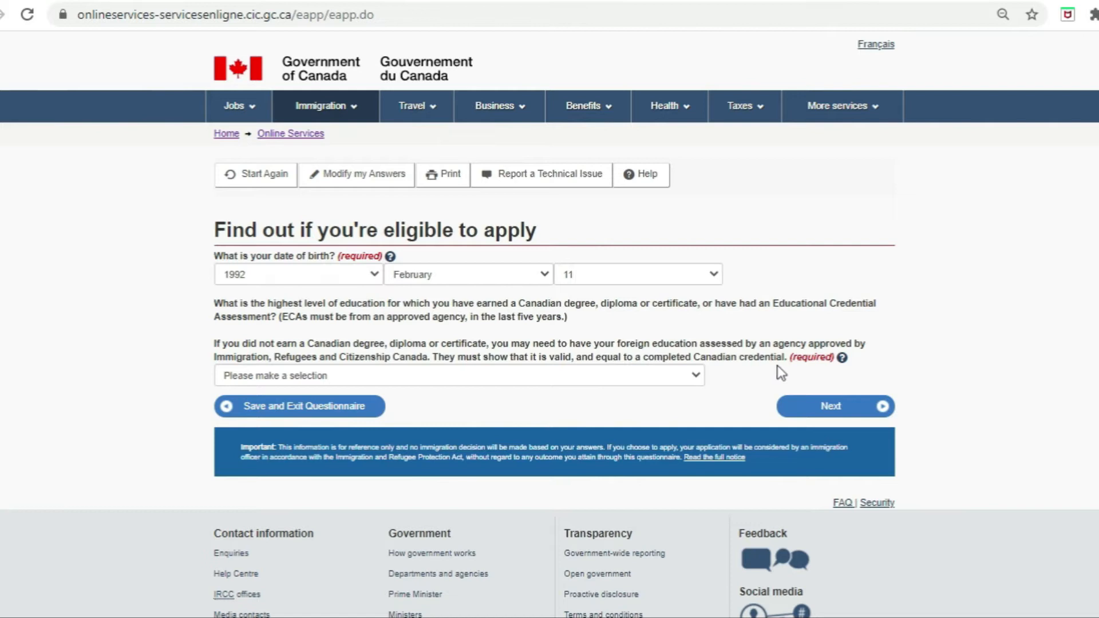
Step: Select 'Master's degree, or professional degree' as highest education level and go to the next page
click(620, 378)
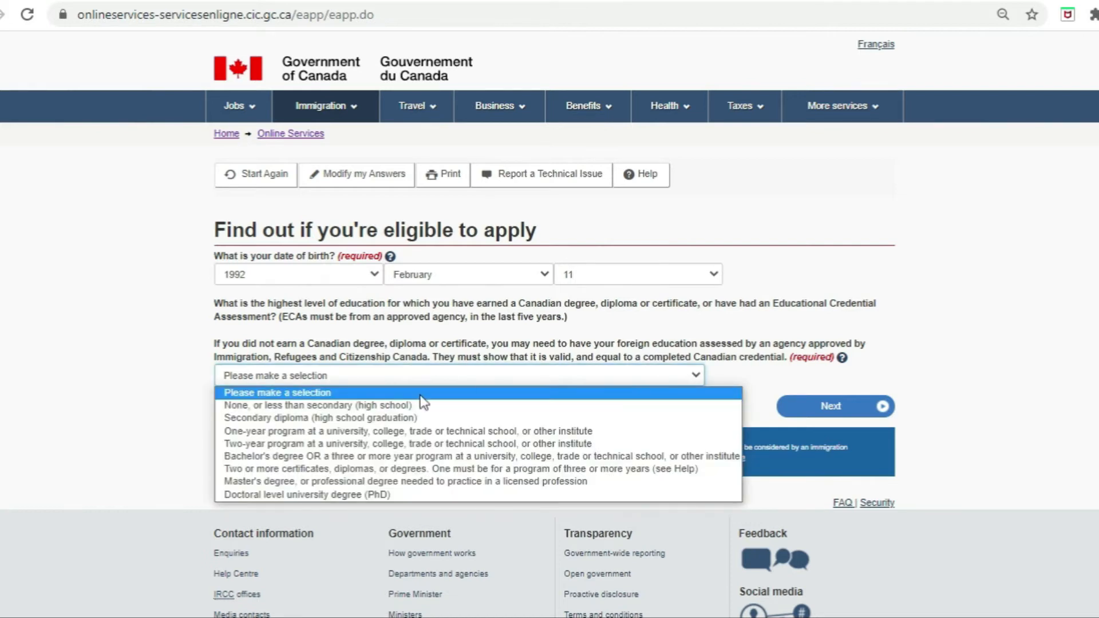
click(361, 484)
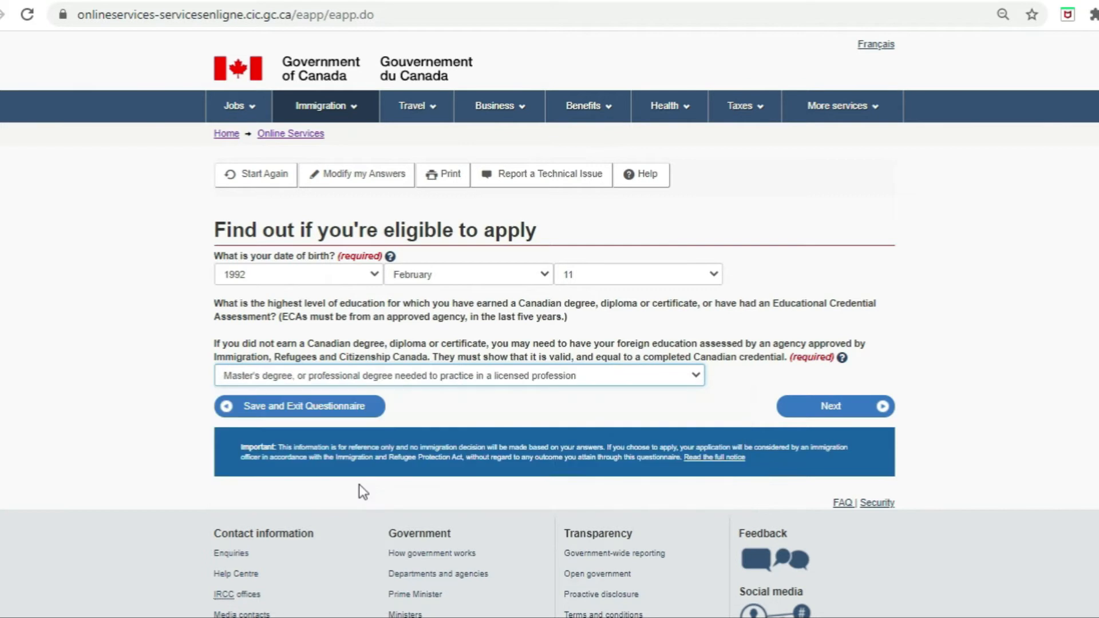
click(832, 407)
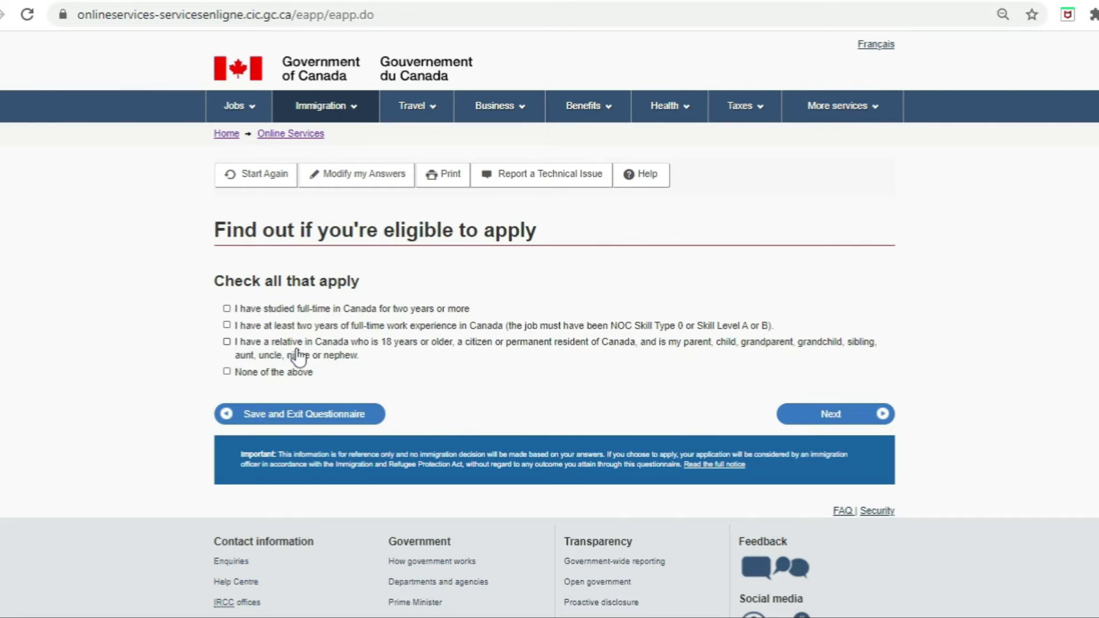
Step: Tick 'None of the above', then set marital status to Married
click(227, 371)
click(833, 422)
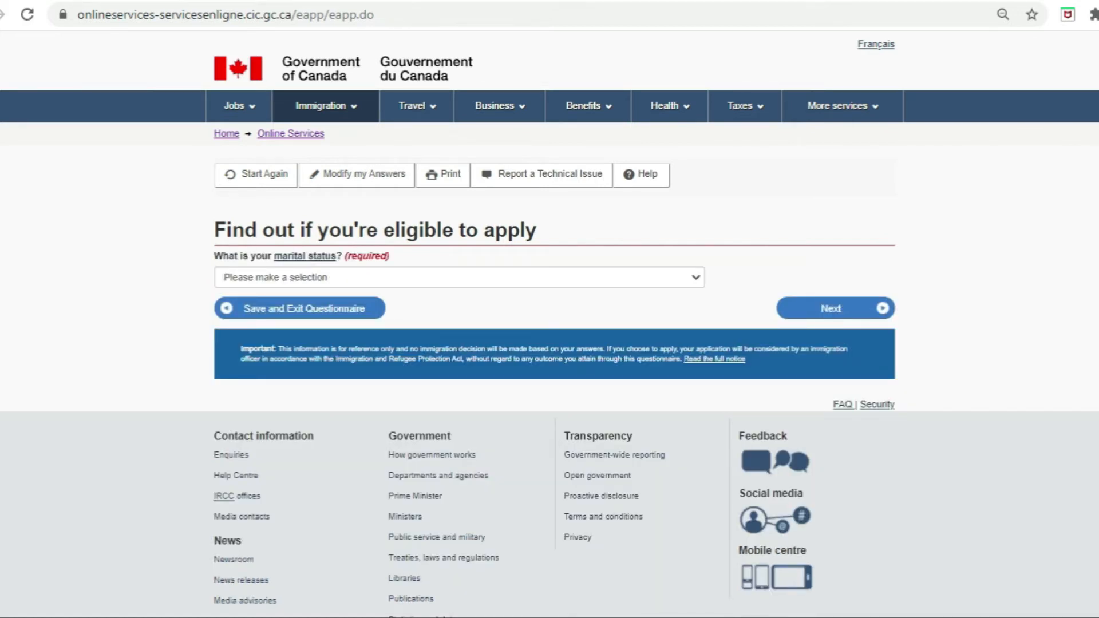
click(441, 269)
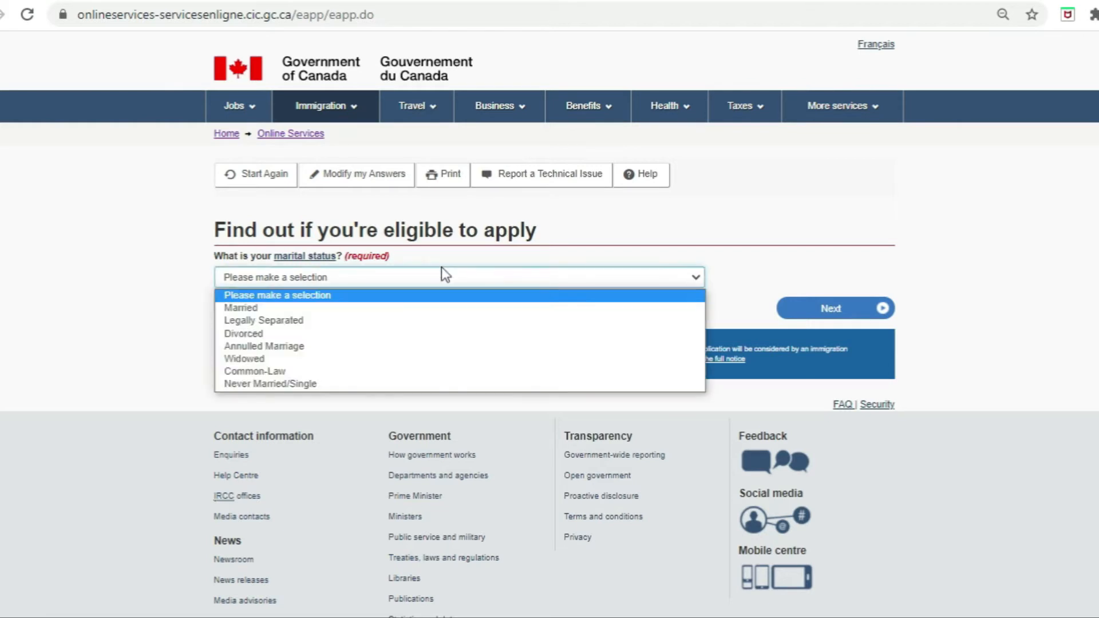
click(333, 309)
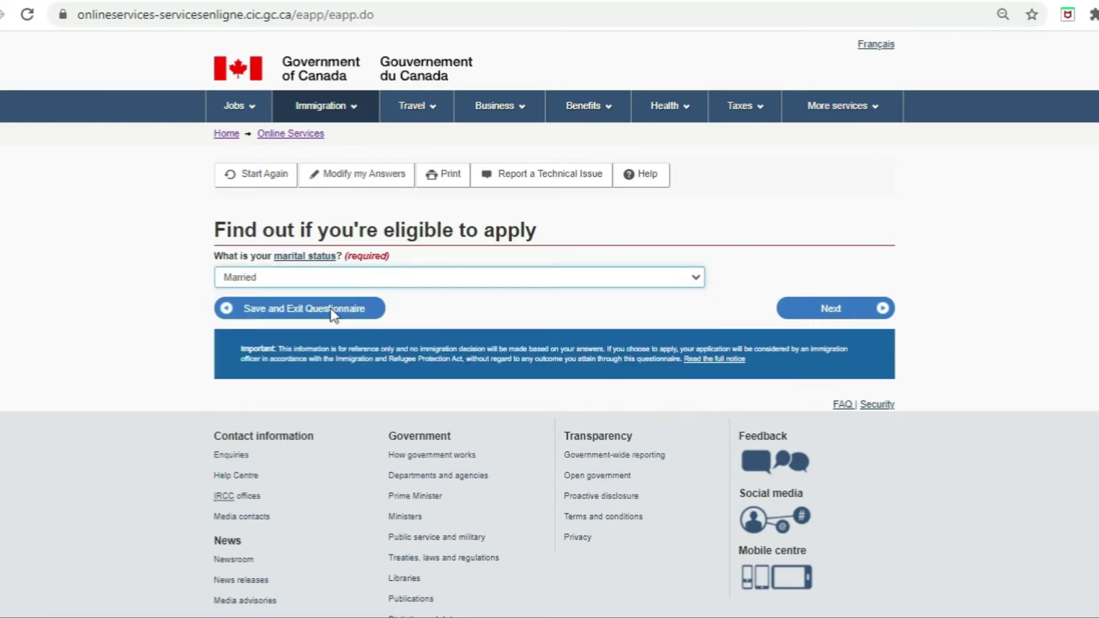
click(834, 310)
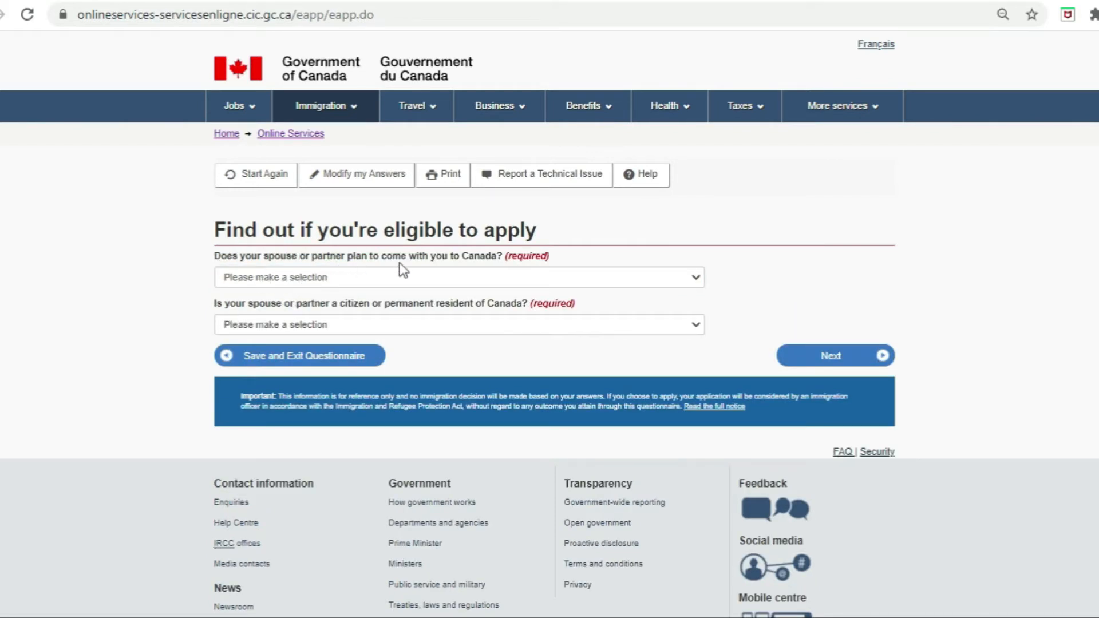
Step: Answer Yes to the spouse coming to Canada and No to the spouse being a citizen or permanent resident
click(391, 283)
click(345, 307)
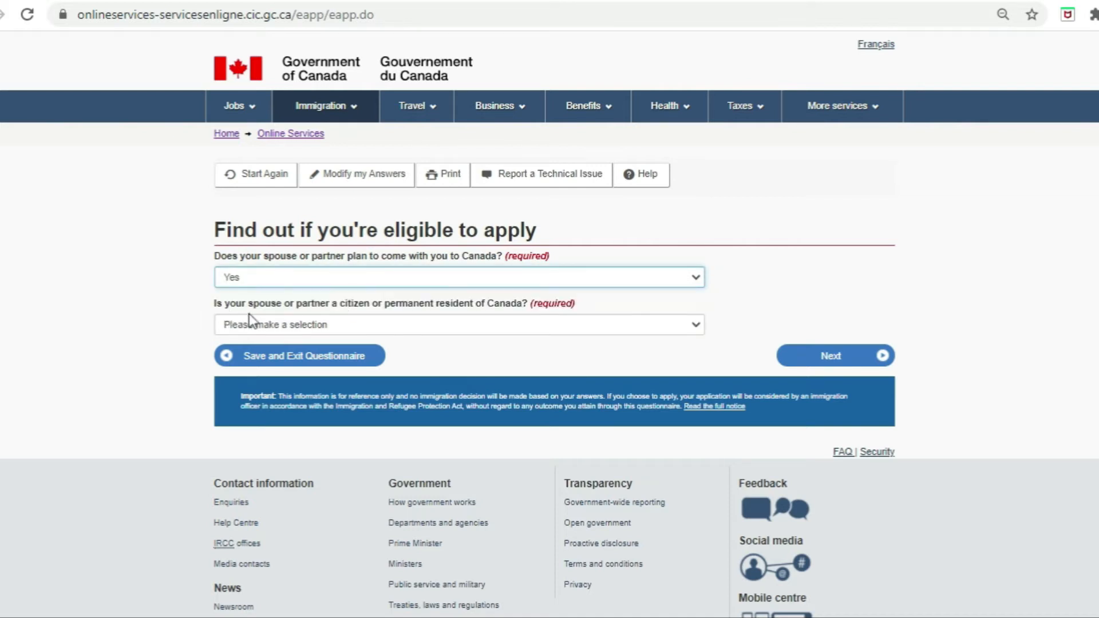
click(513, 322)
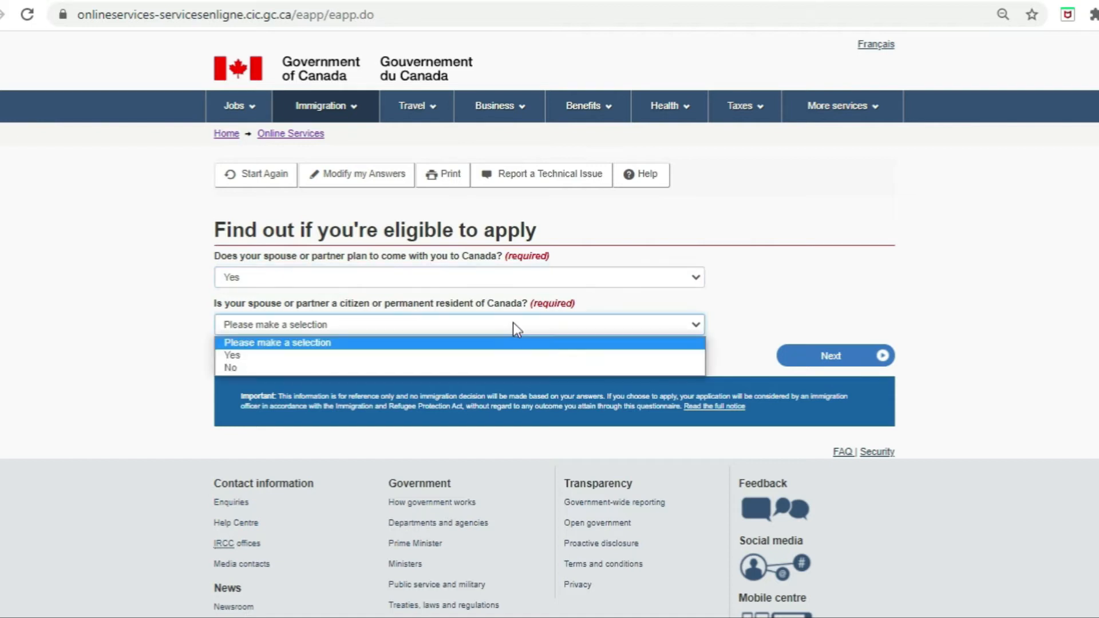
click(469, 365)
click(853, 358)
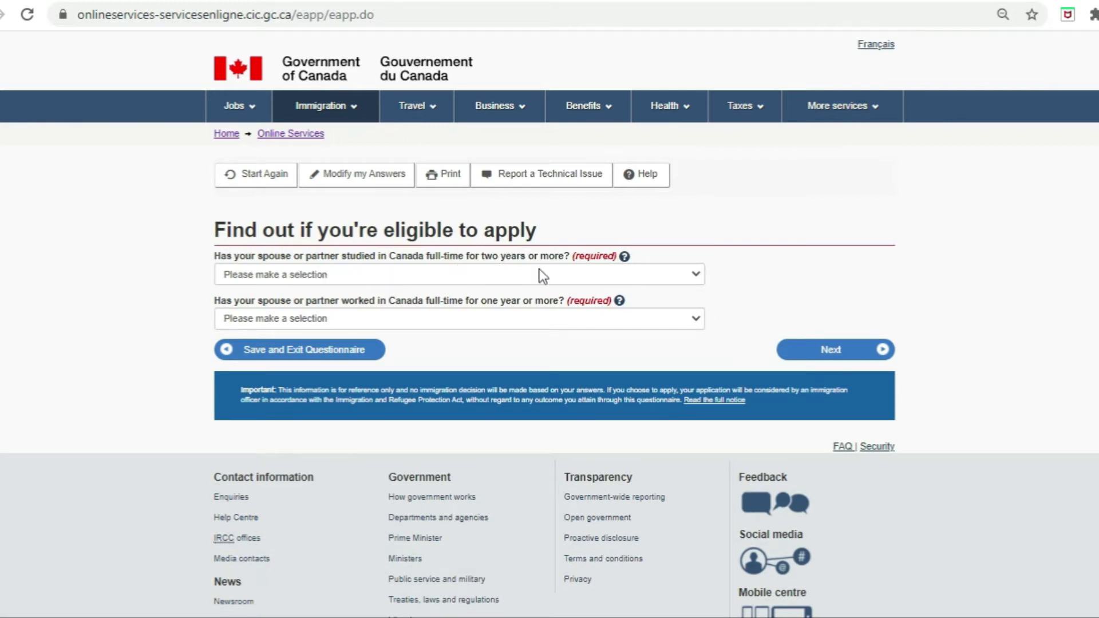
Step: Answer No to the spouse having studied or worked in Canada
click(566, 274)
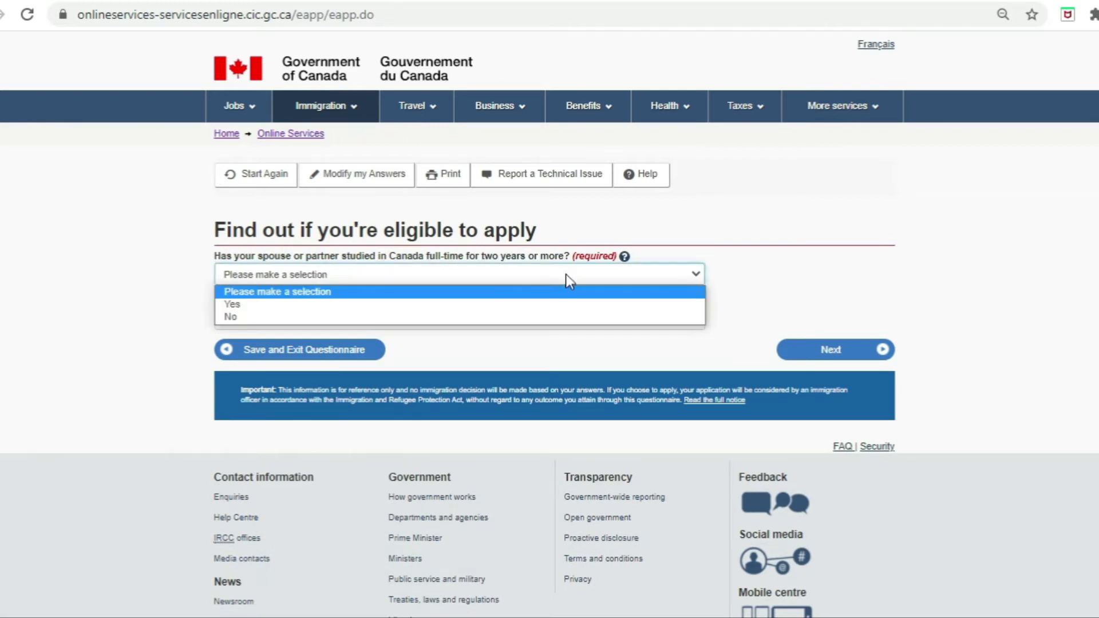
click(455, 318)
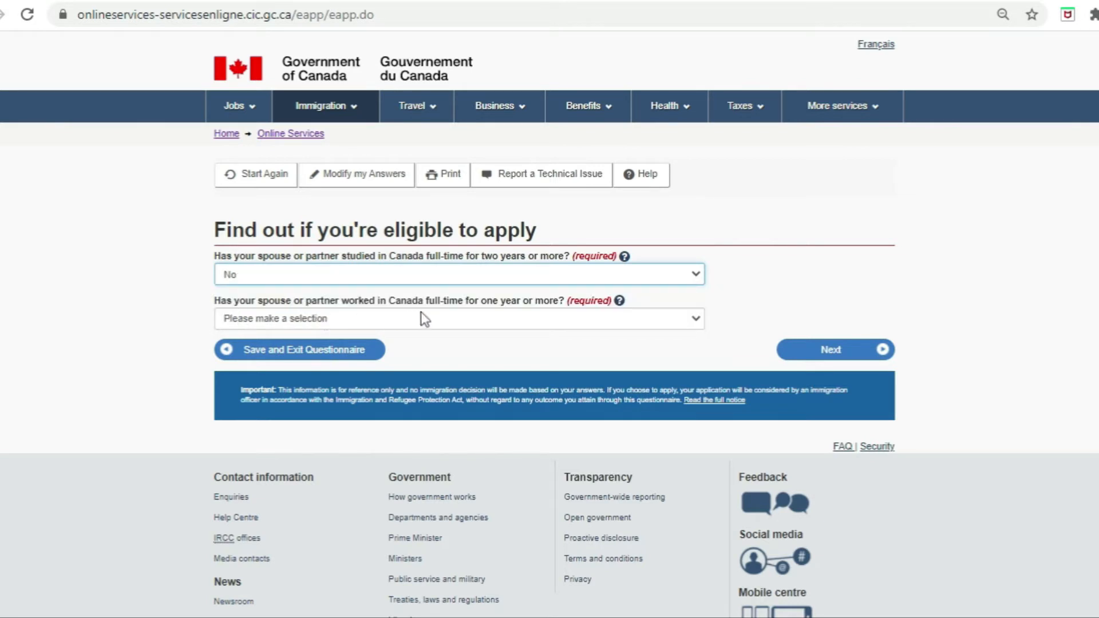
click(524, 318)
click(498, 363)
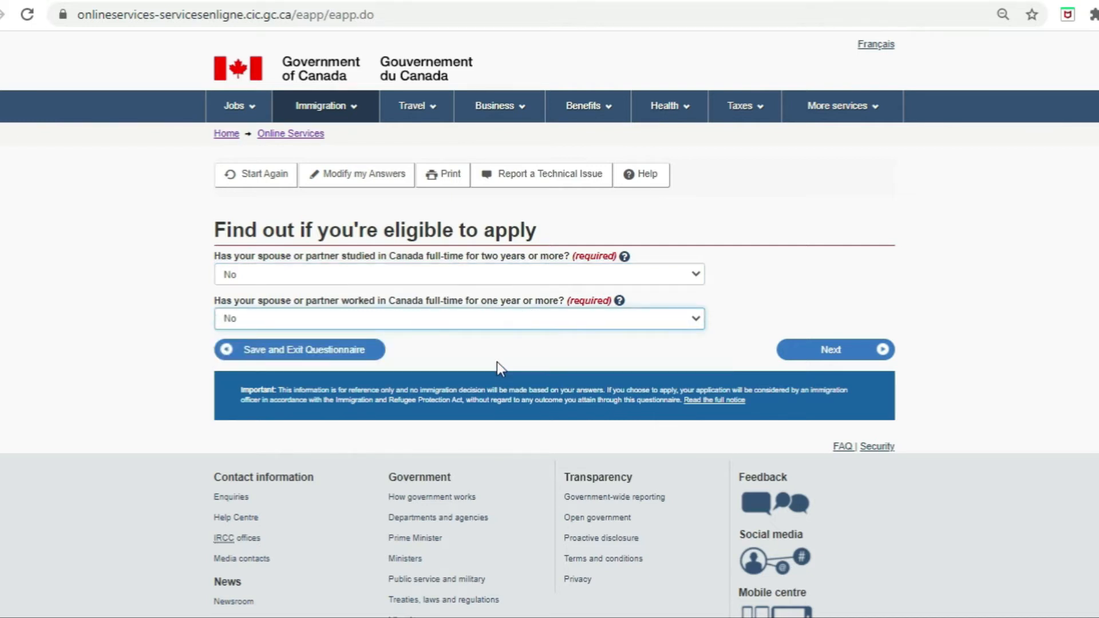
click(850, 351)
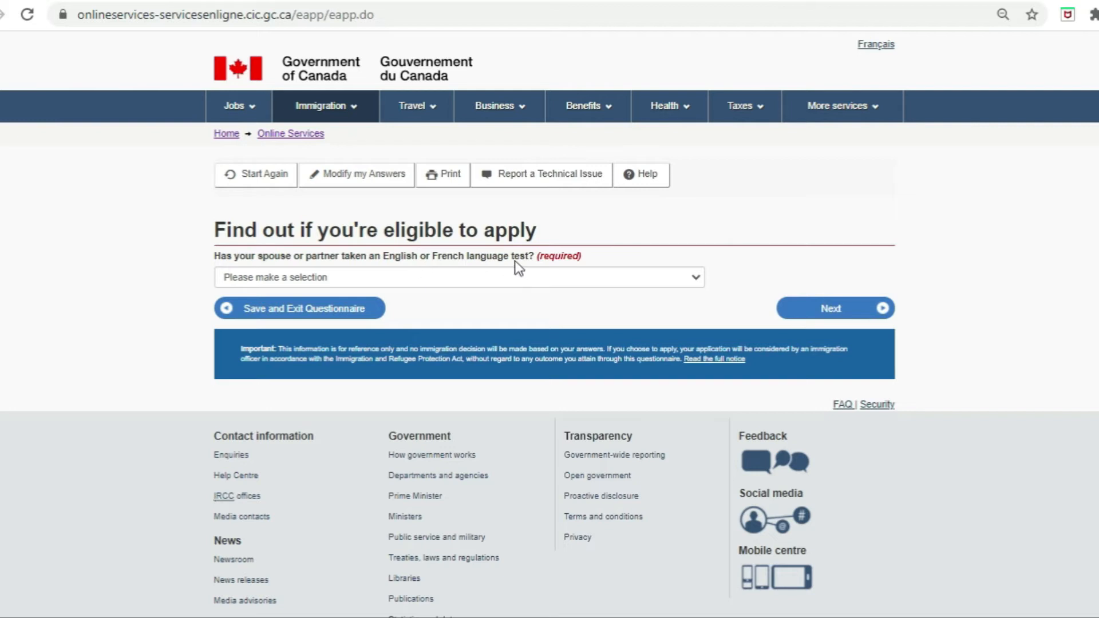
Step: Choose IELTS as the spouse's test and submit the test date and scores 7.5, 8.5, 7.5, 7.5
click(510, 276)
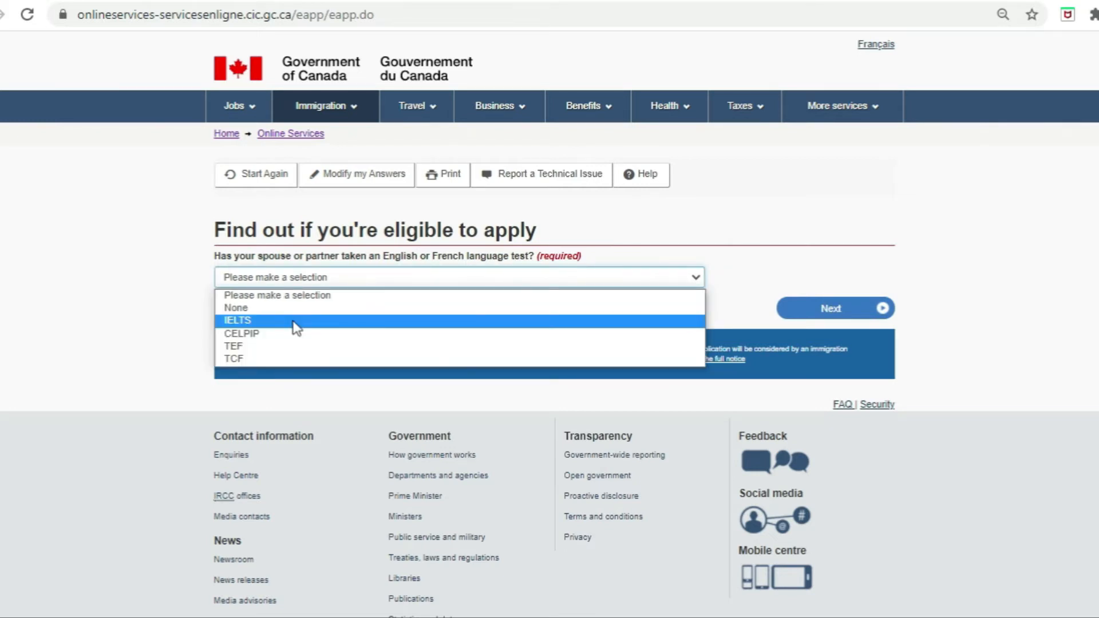
click(296, 322)
click(831, 309)
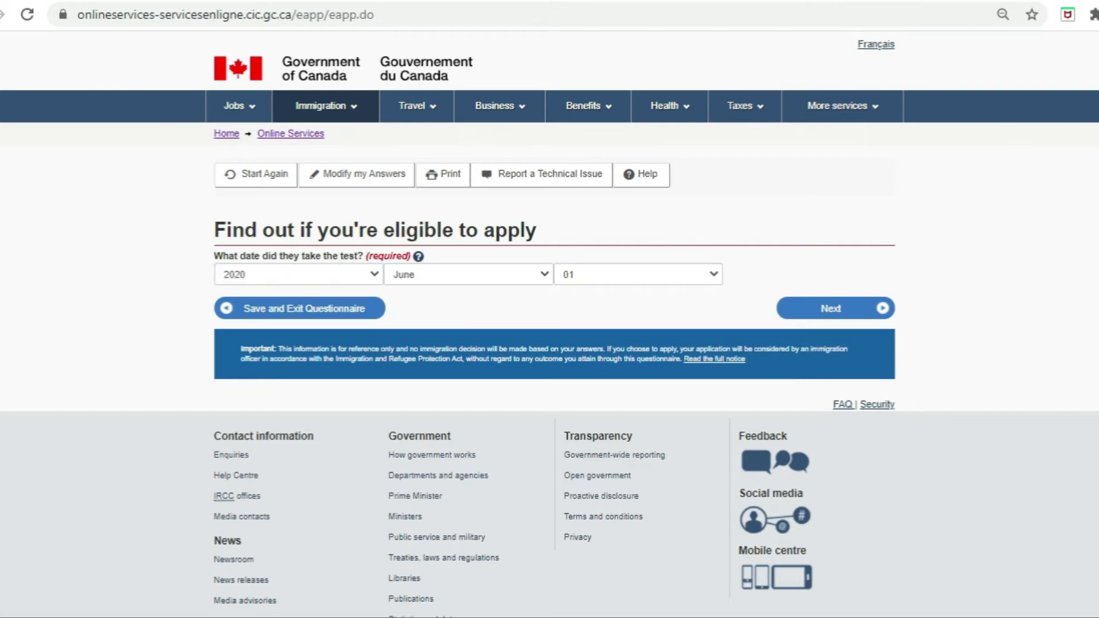
click(831, 312)
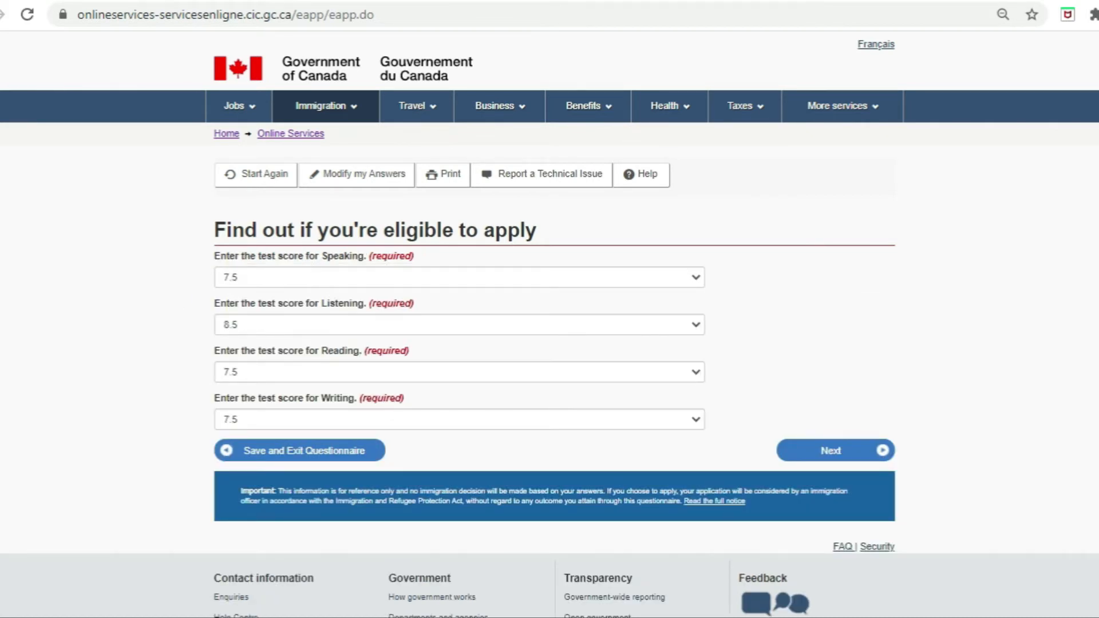
click(833, 451)
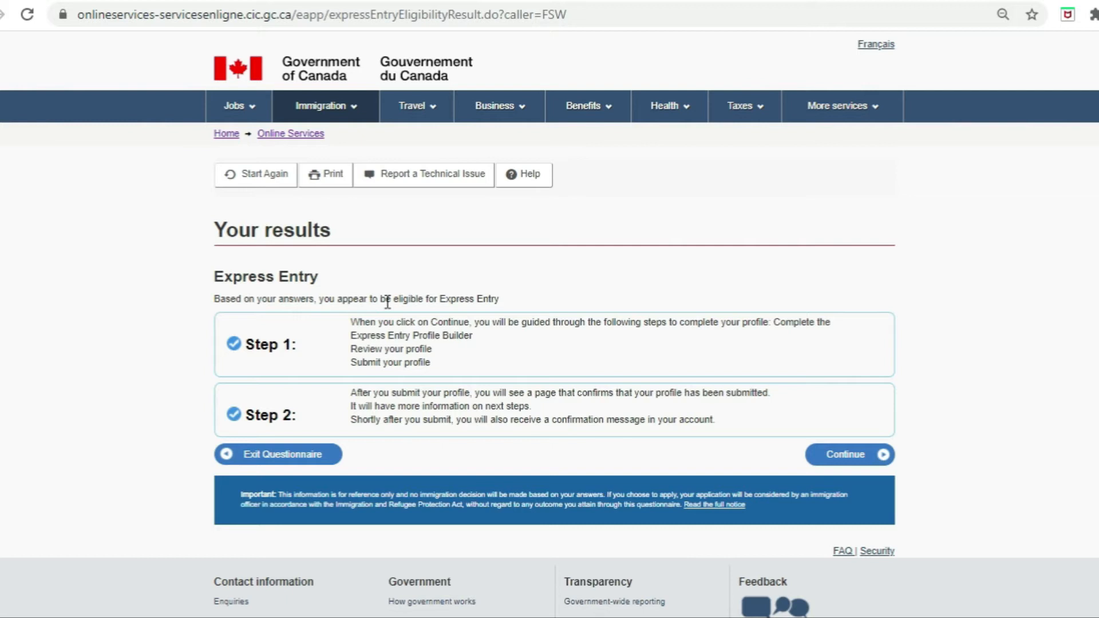
drag(385, 300, 535, 310)
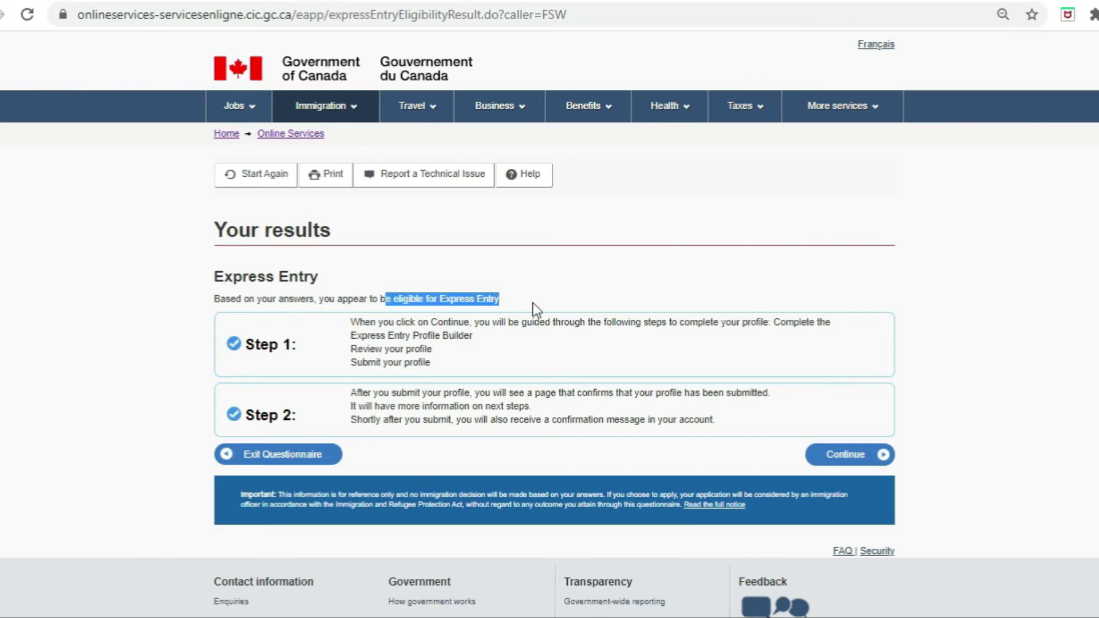
click(337, 345)
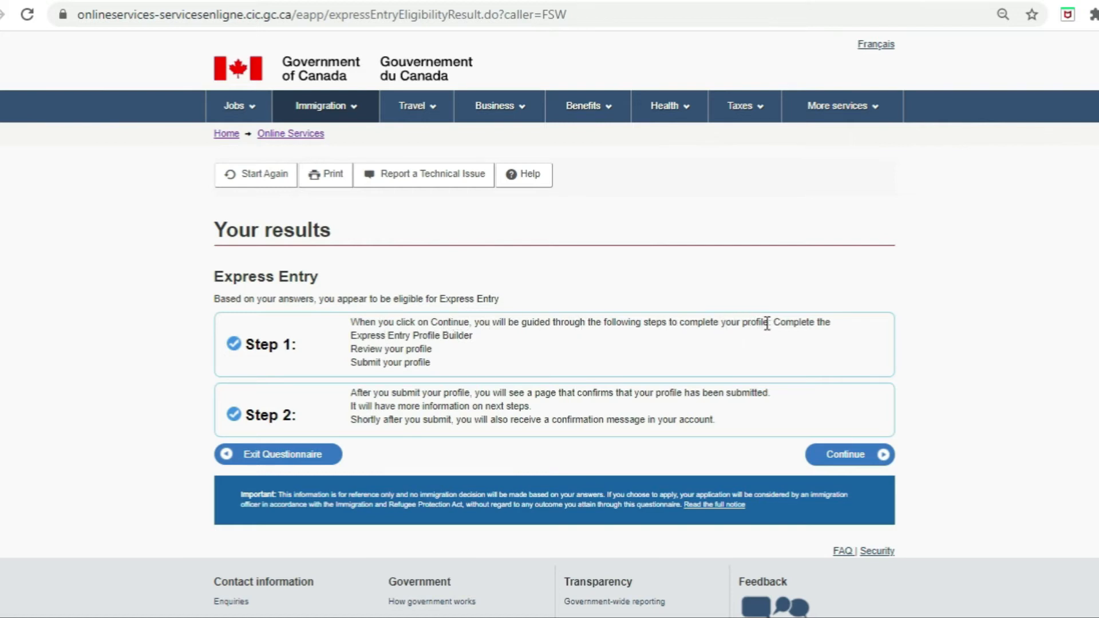
drag(776, 323, 776, 339)
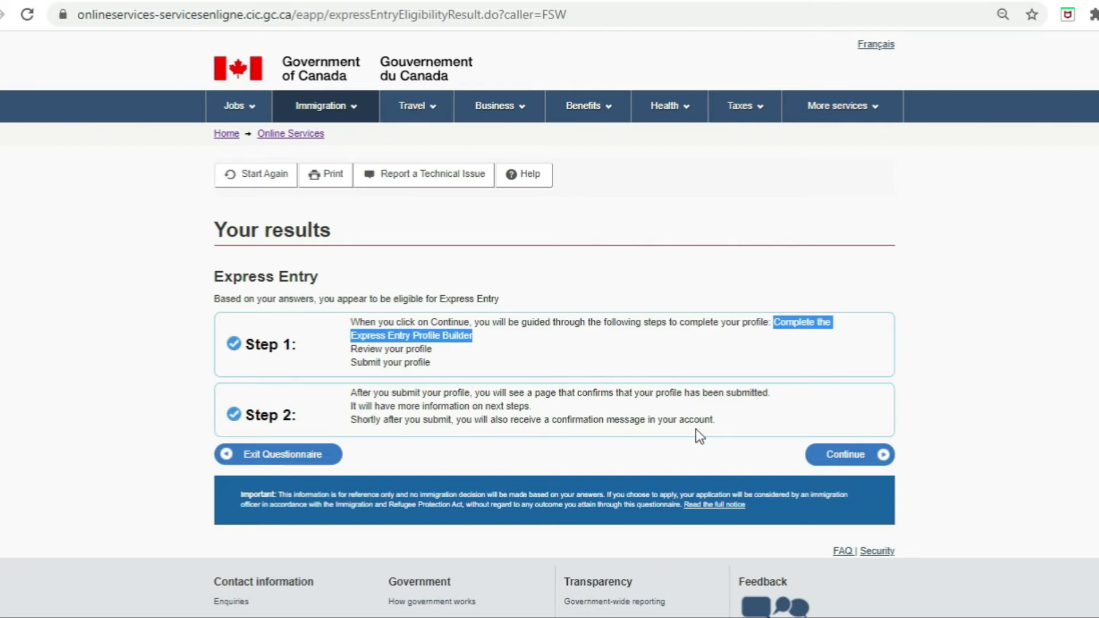
Step: Confirm the applicant's name, gender and birth date, and set marital status to Married
click(845, 454)
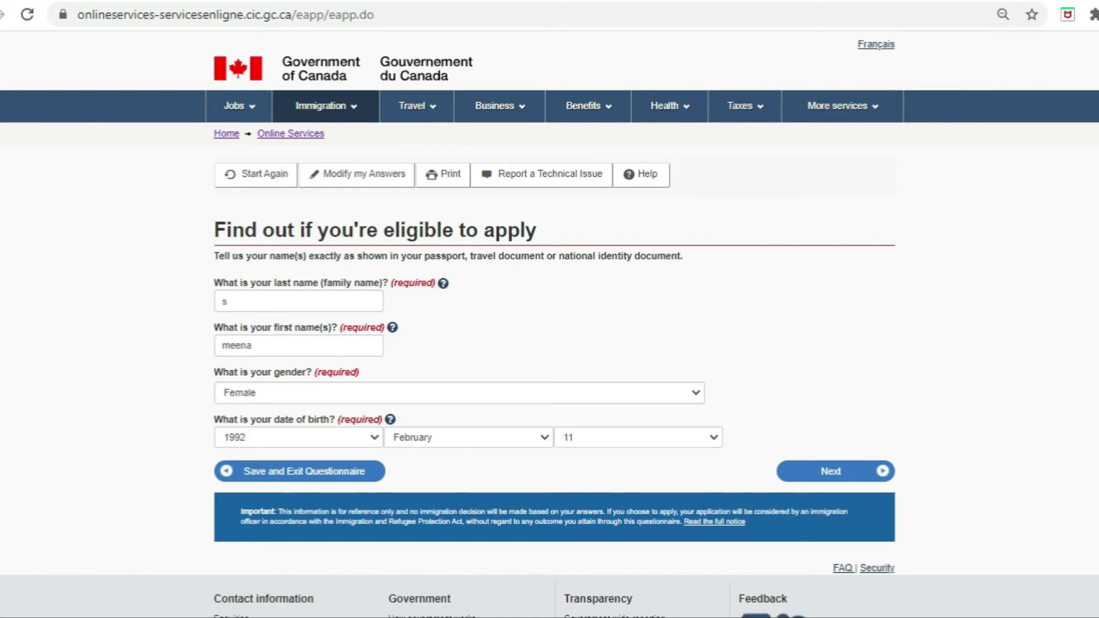
click(832, 480)
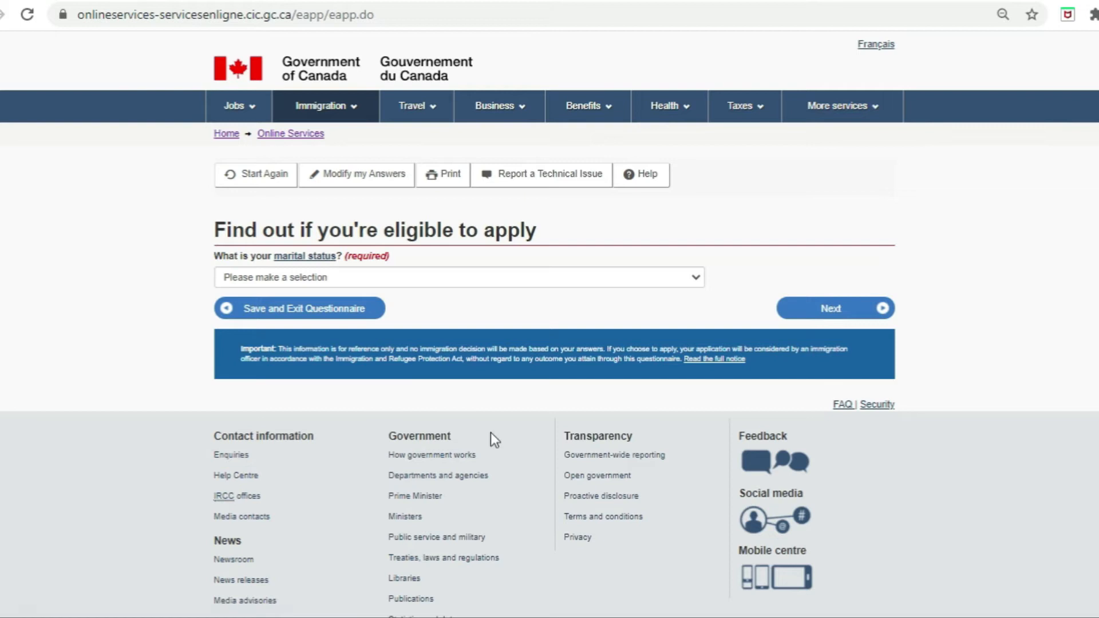
click(312, 279)
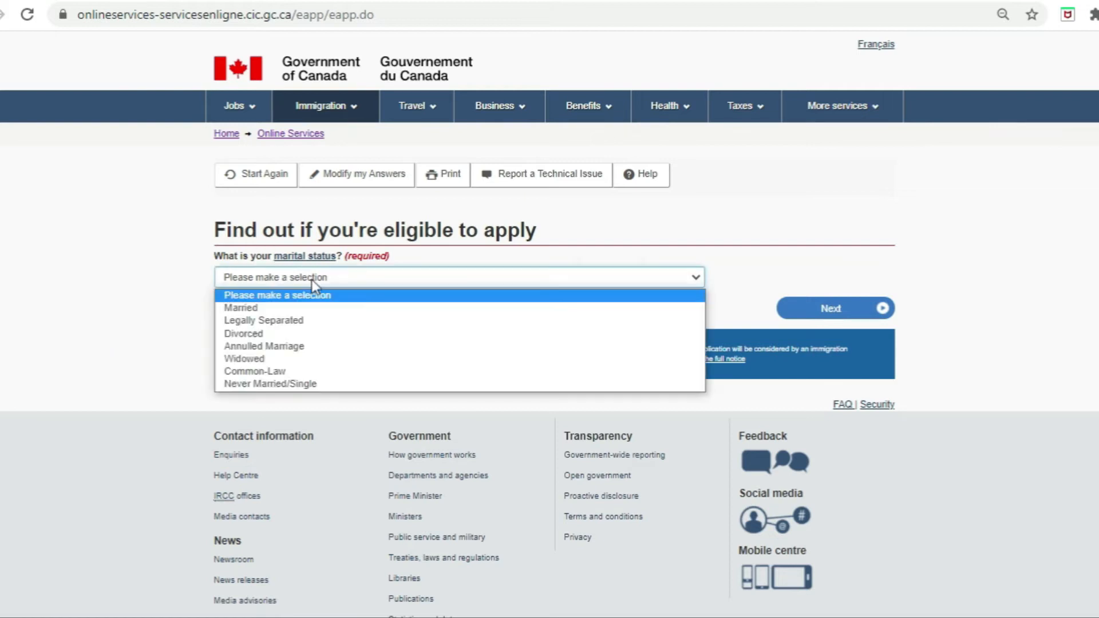
click(296, 308)
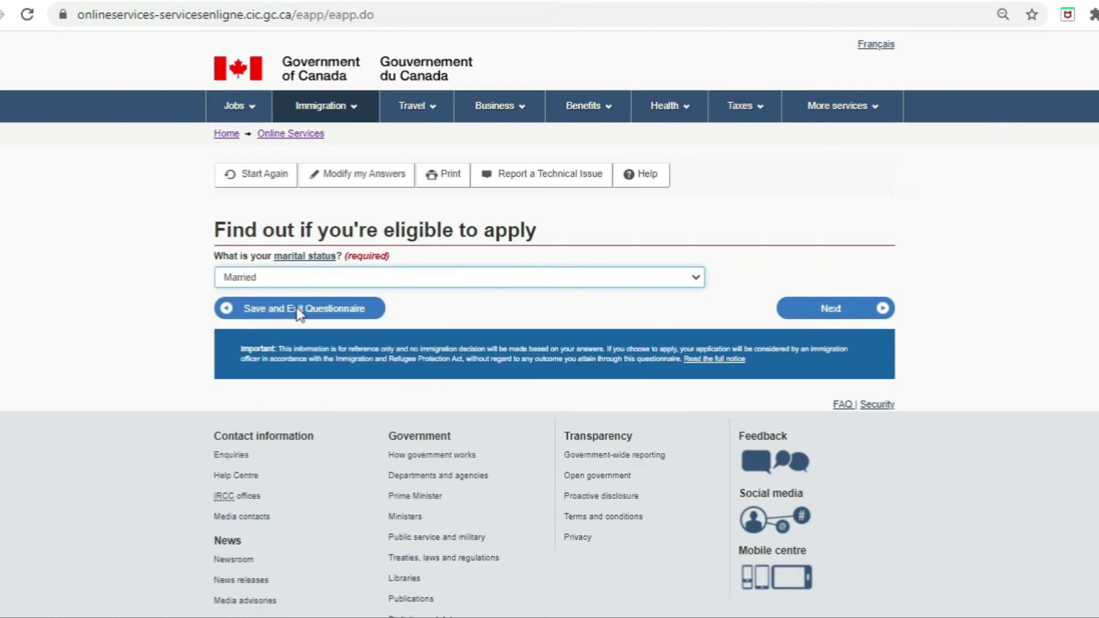
click(820, 312)
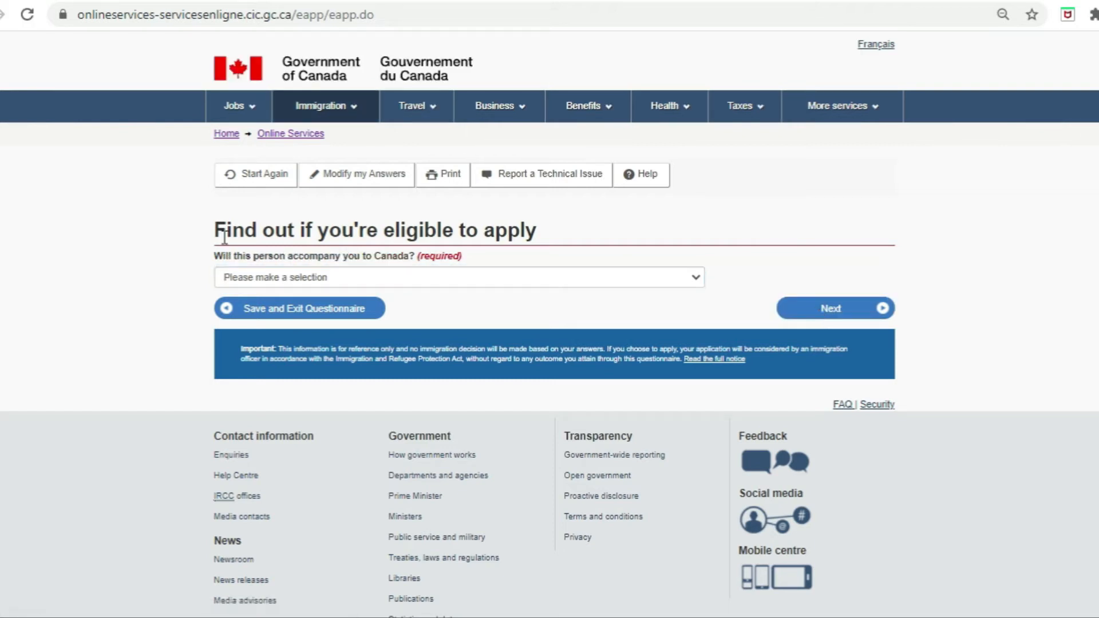
Step: Mark the spouse as accompanying and submit the spouse's name, gender and birth date
click(395, 276)
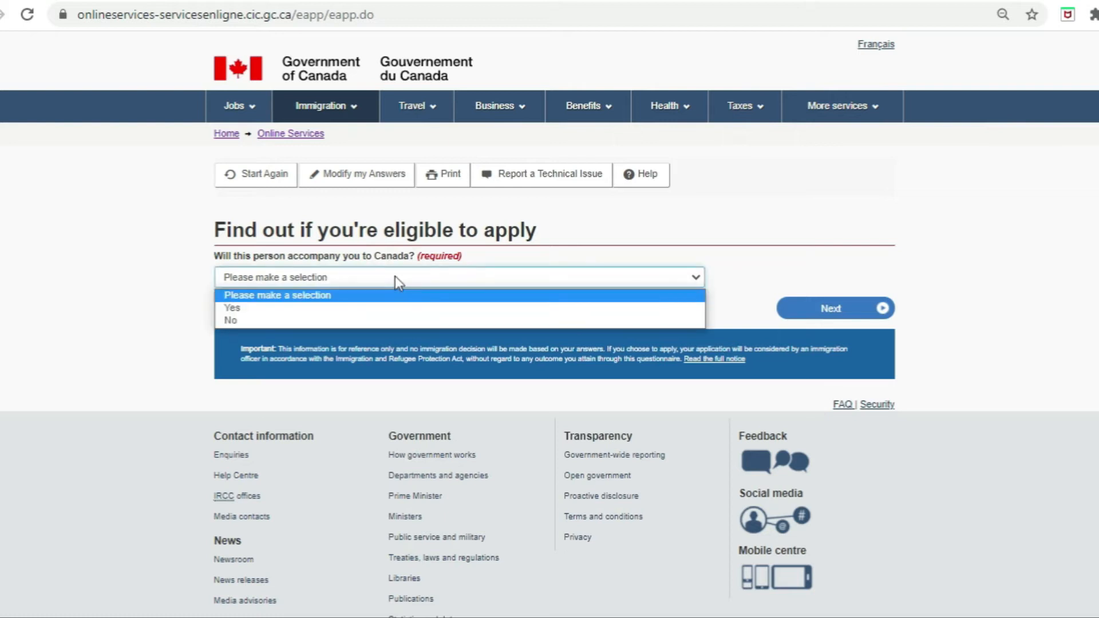
click(369, 307)
click(831, 309)
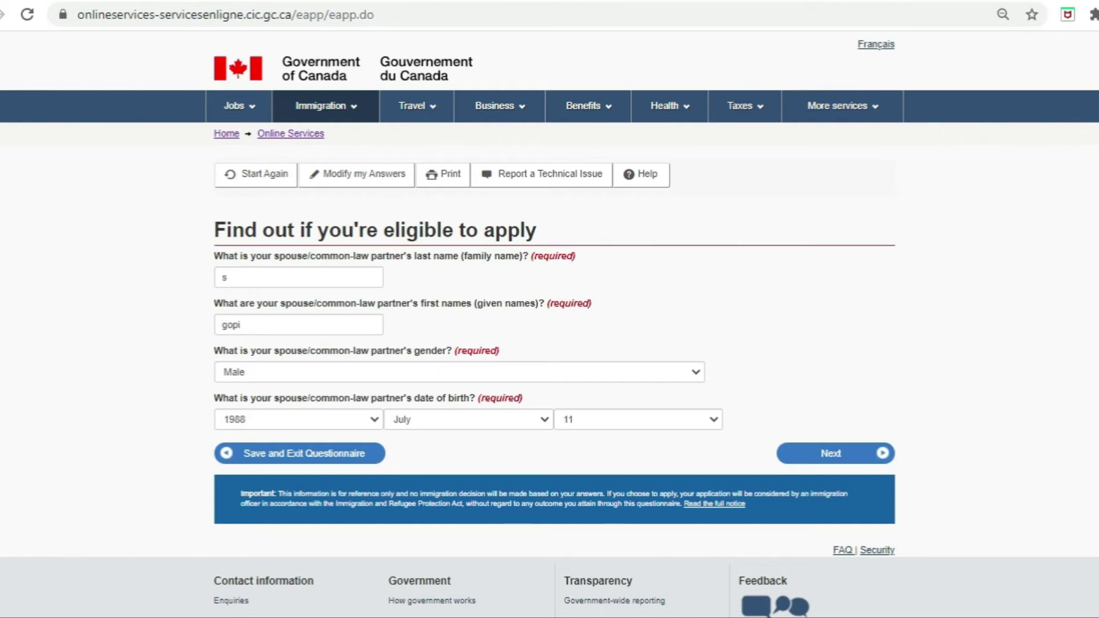
click(828, 454)
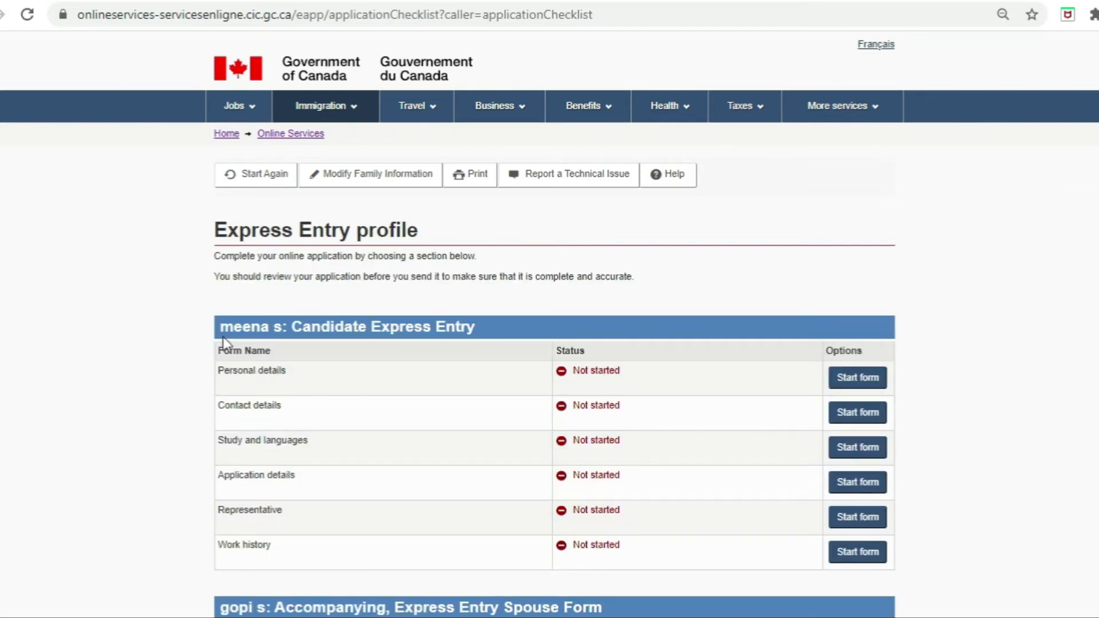
drag(220, 327, 291, 327)
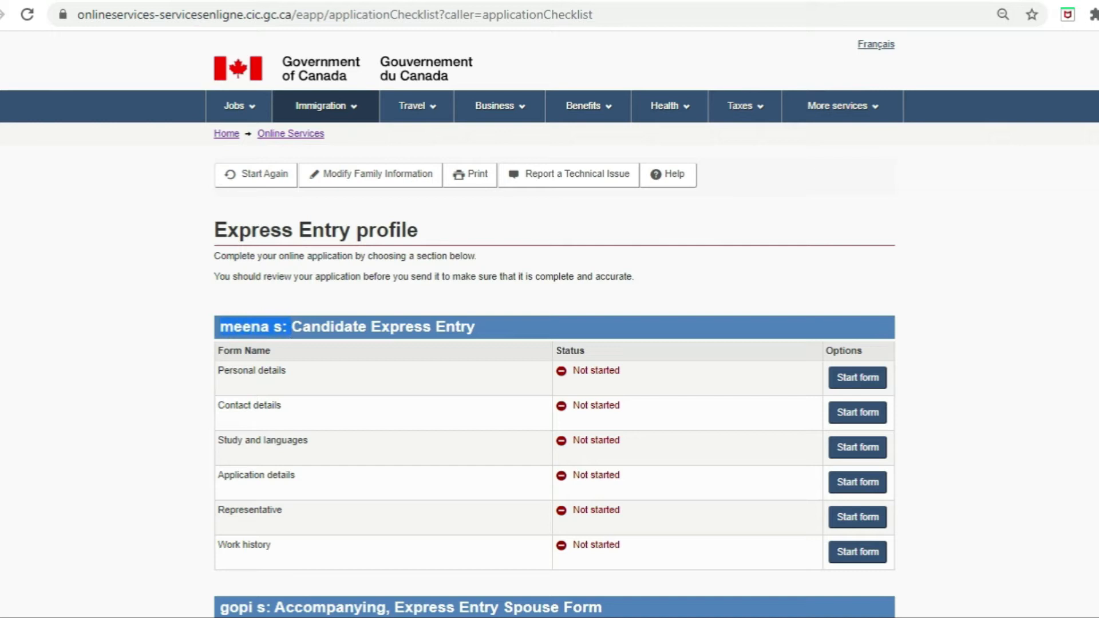
scroll(264, 338, down, 5)
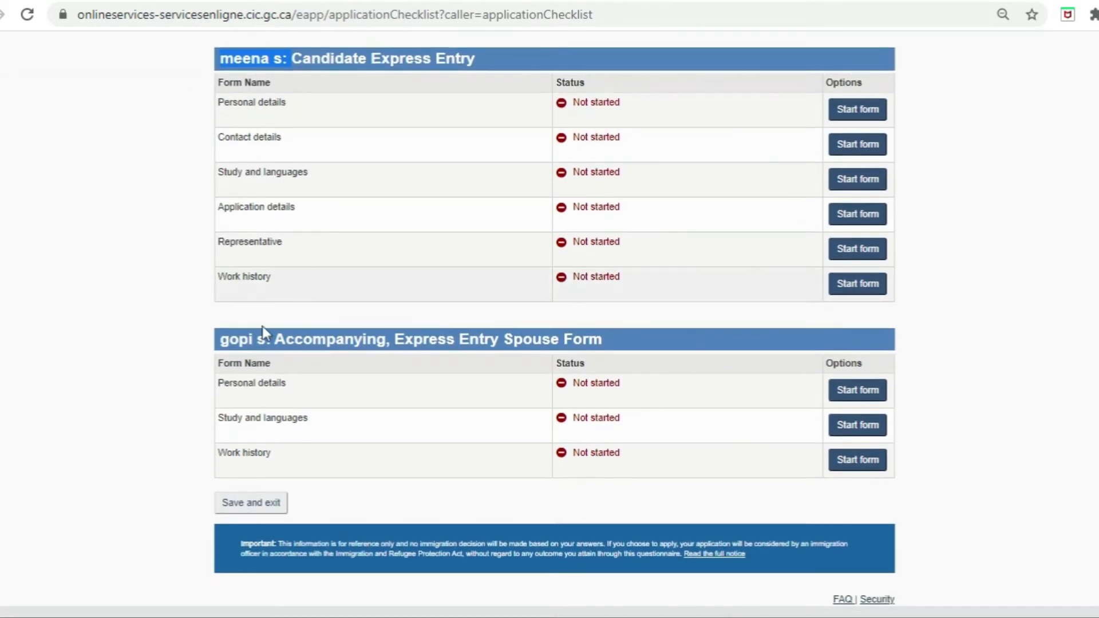
drag(225, 343, 276, 342)
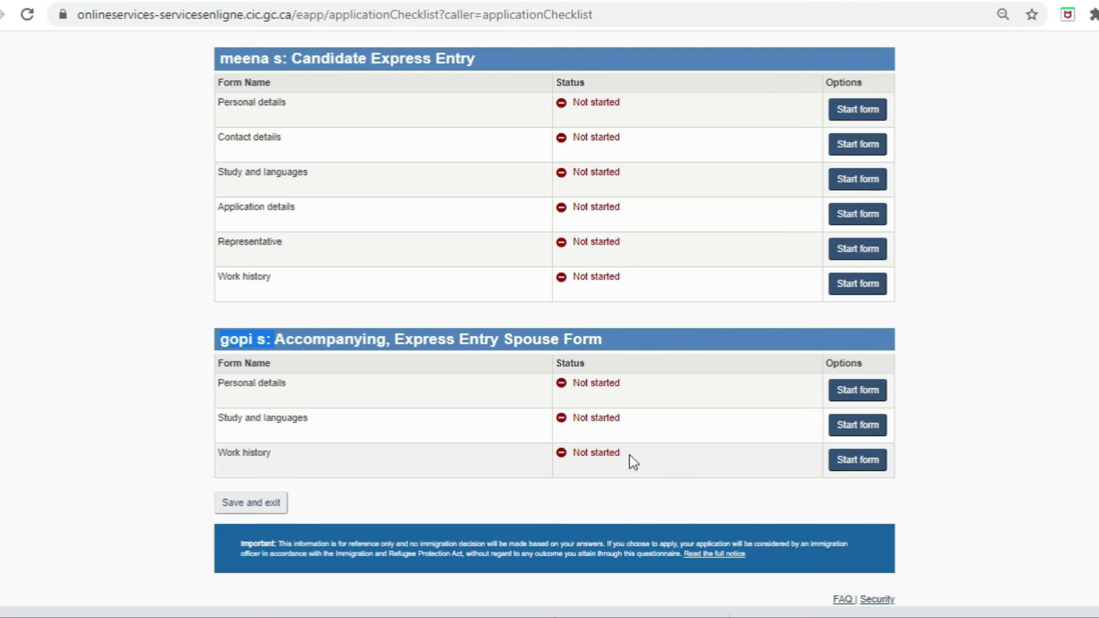
Step: Start the Personal details form and advance past Names, Personal description and Marital status to ID documents
click(858, 109)
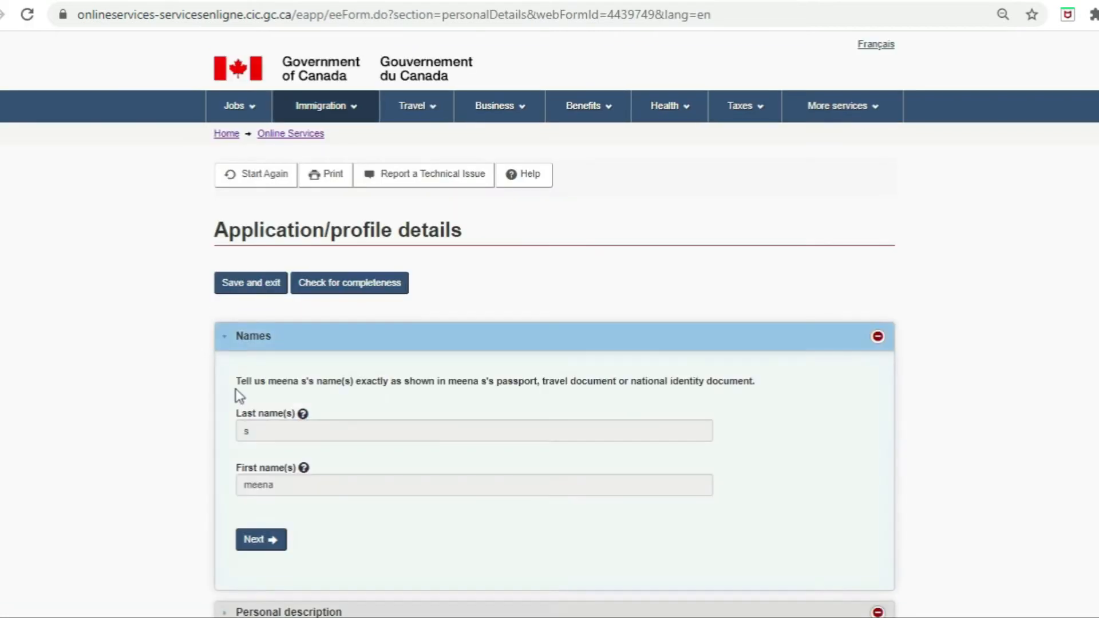
click(261, 541)
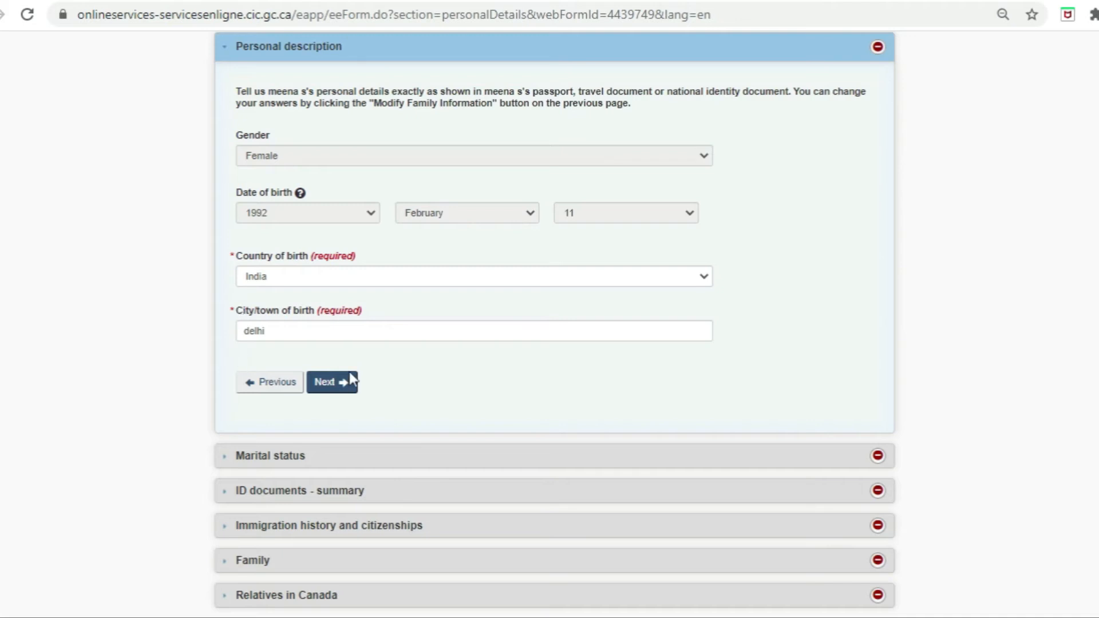
click(345, 391)
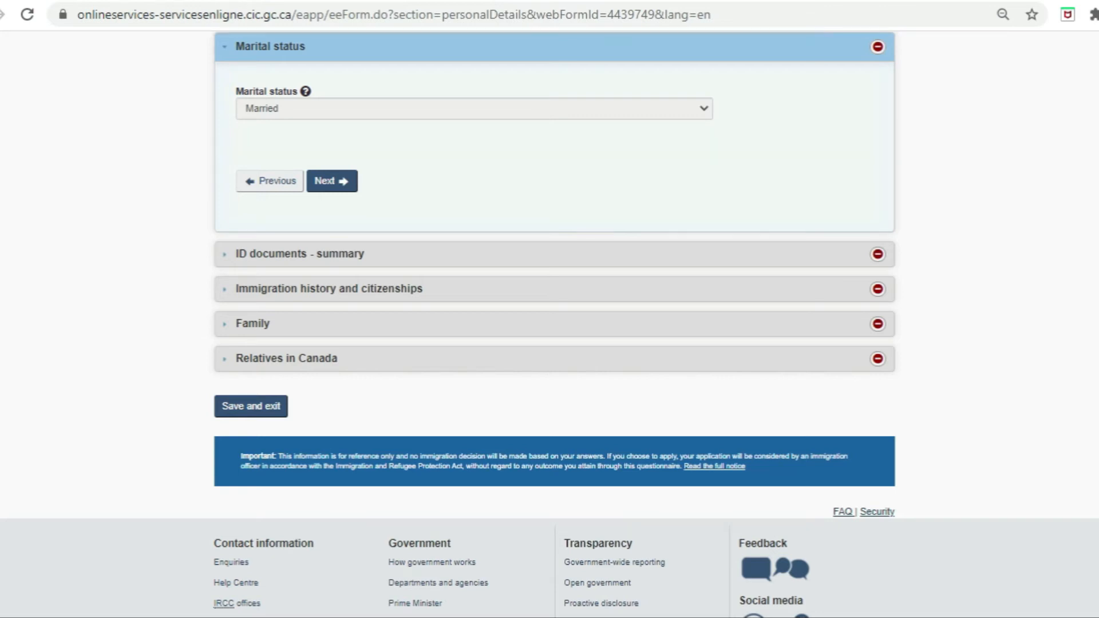
click(342, 187)
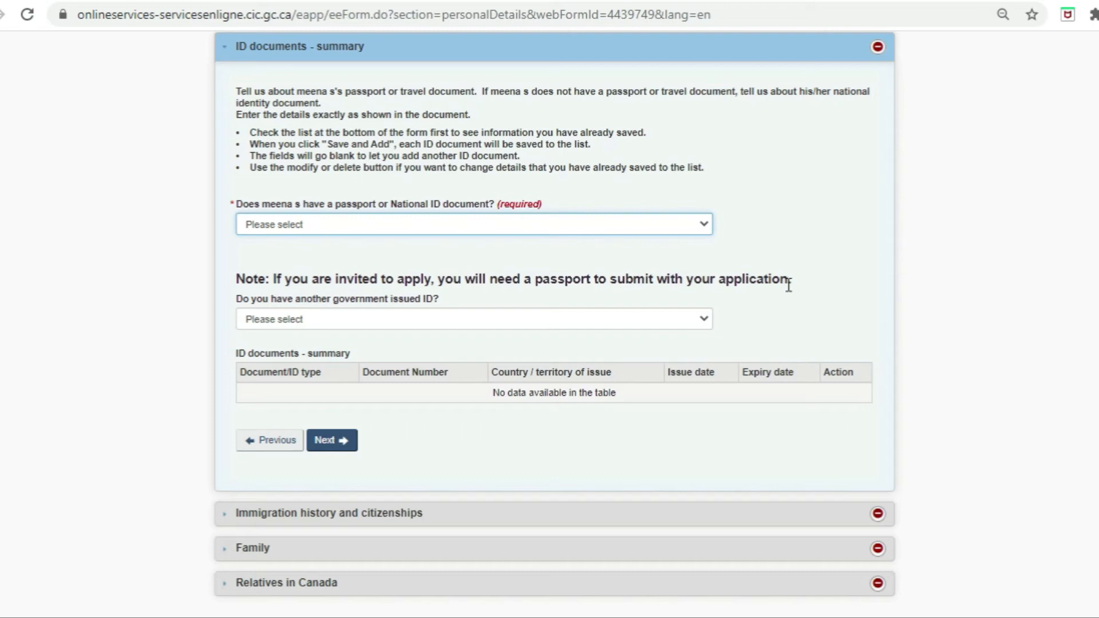
Step: Add an Indian passport valid 2018-06-10 to 2028-06-10, entering its document number, to ID documents
click(333, 224)
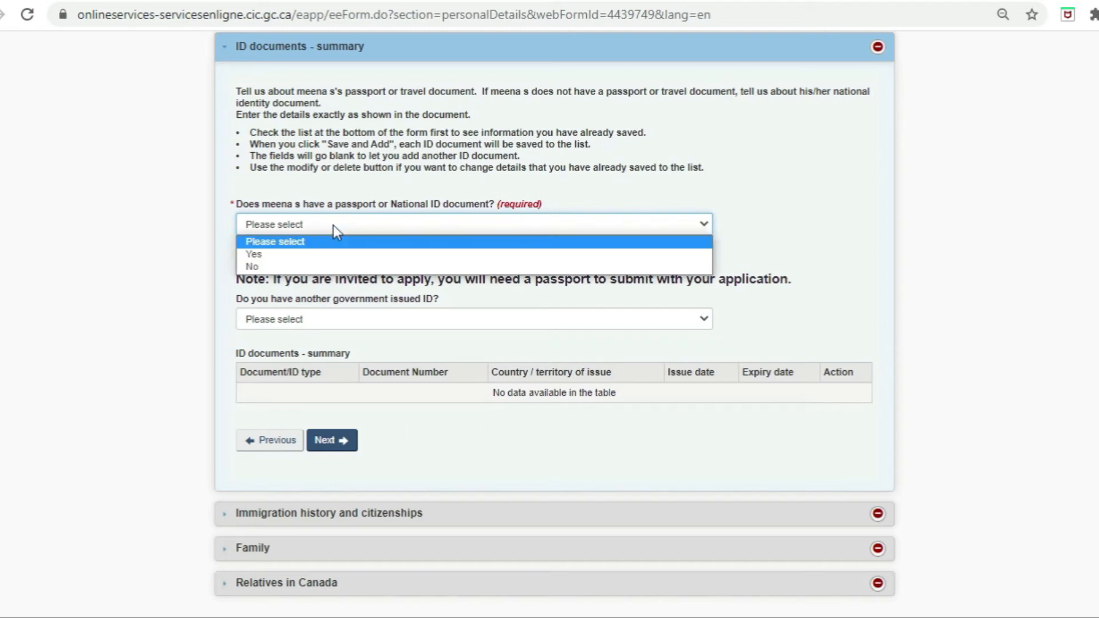
click(288, 256)
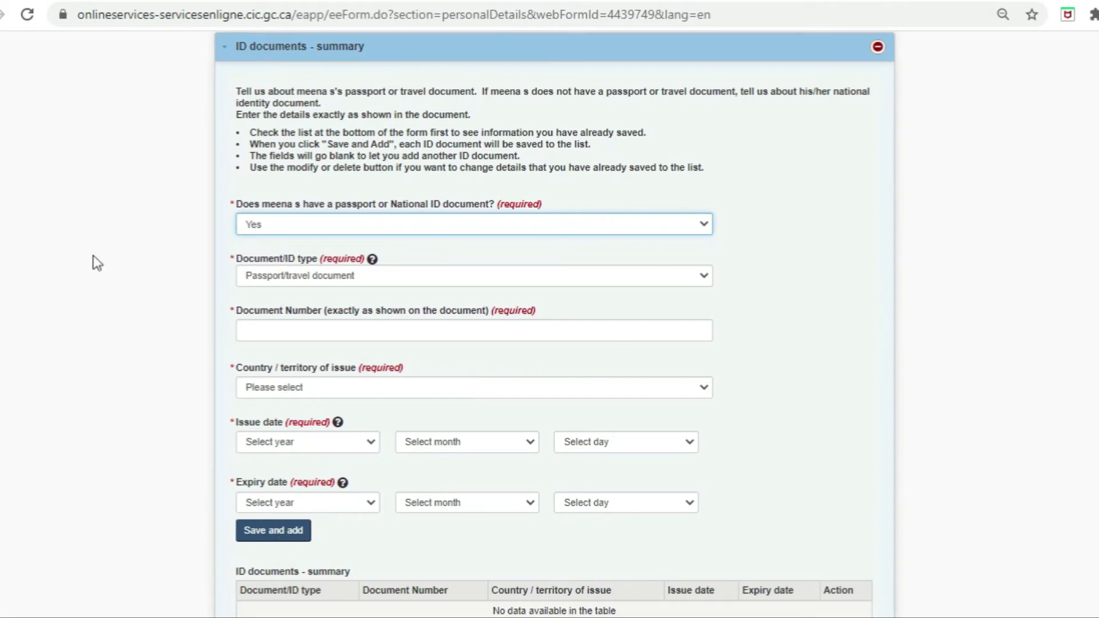
click(272, 275)
click(277, 307)
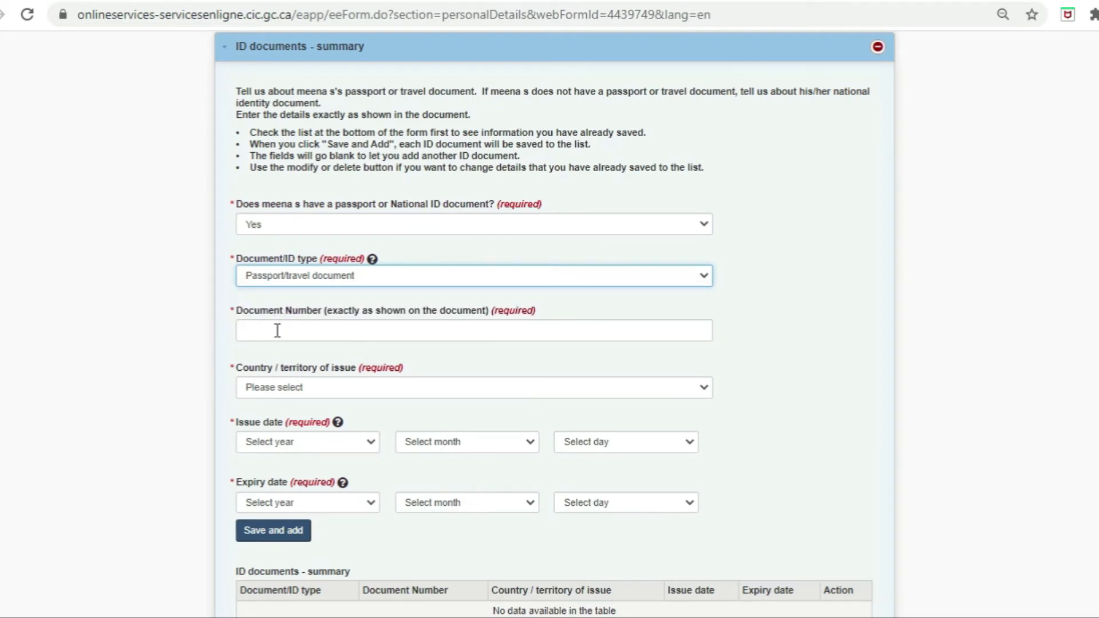
click(277, 331)
text(INR)
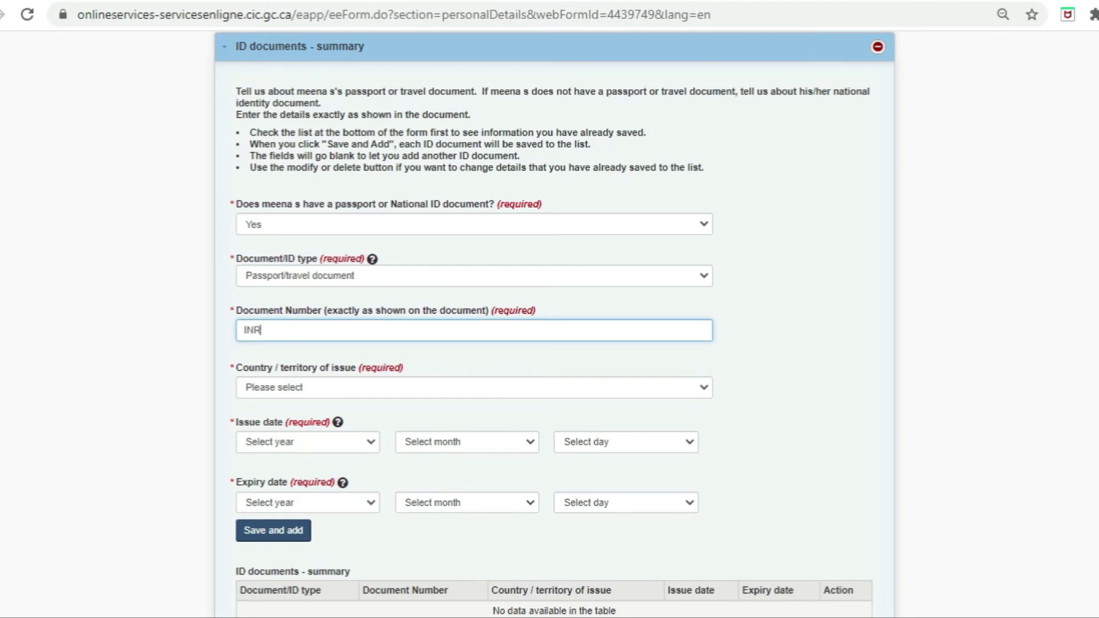
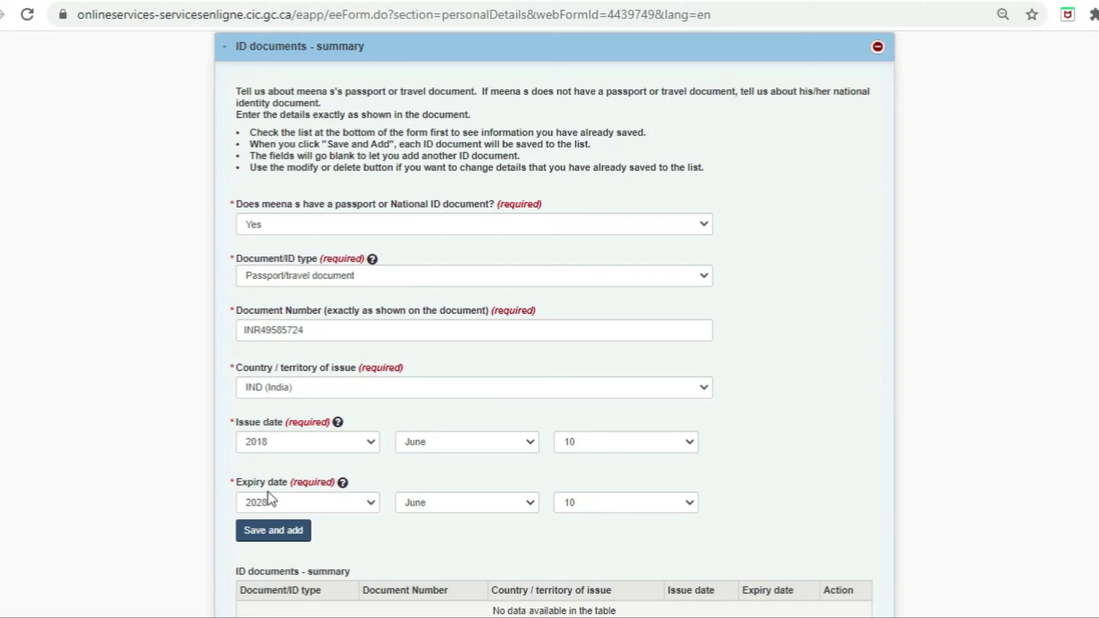
click(296, 541)
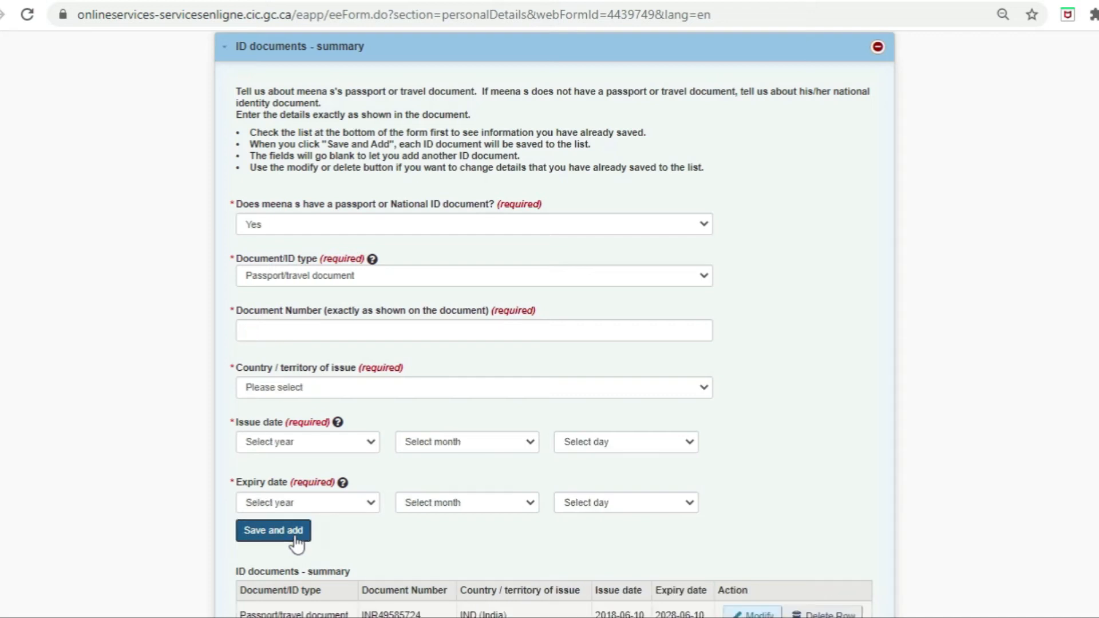
scroll(296, 541, down, 4)
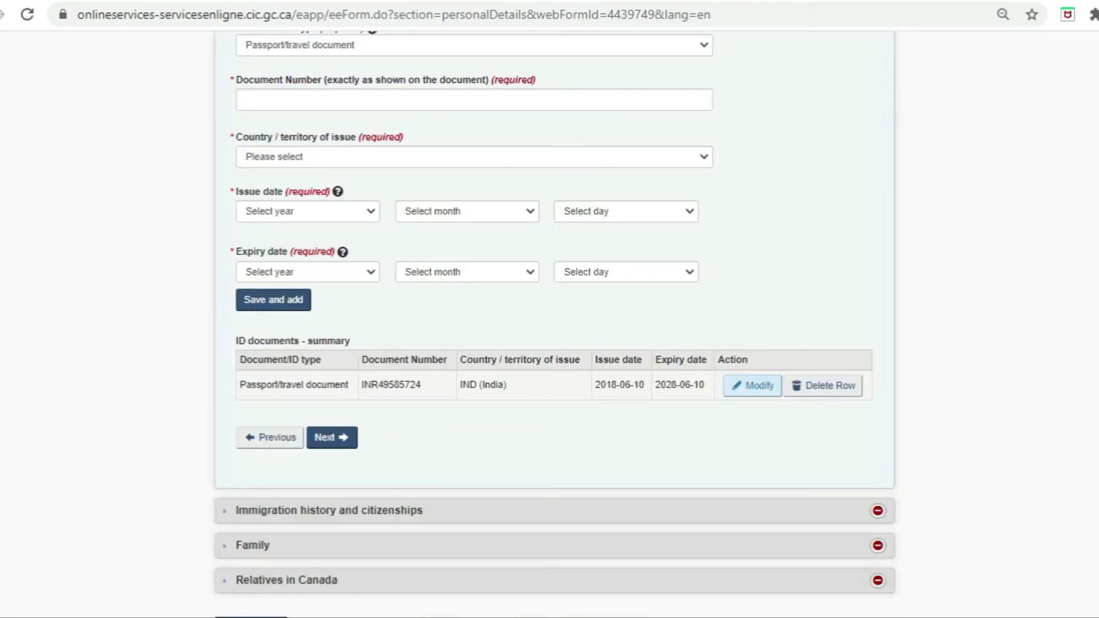
Step: Answer No to previous applications to Canada in the immigration history section
click(344, 440)
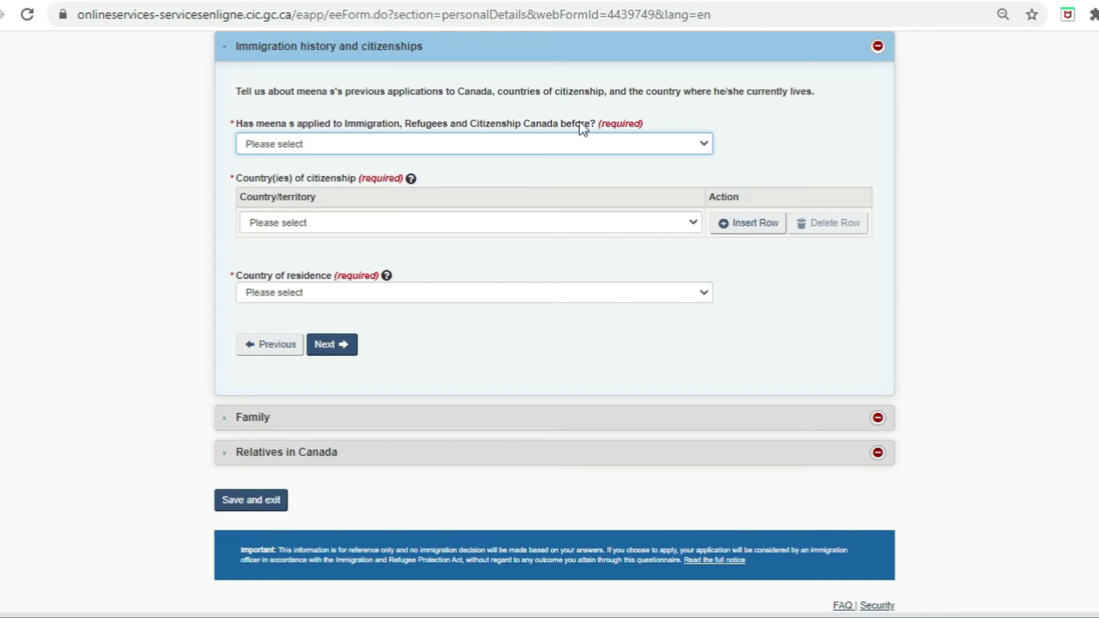
click(573, 146)
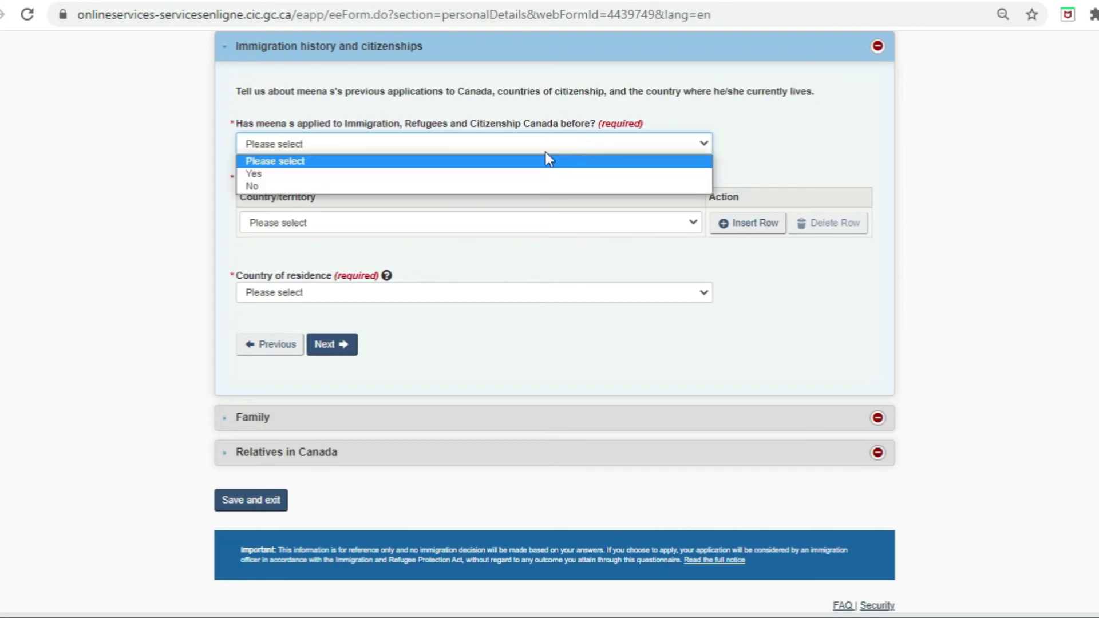
click(486, 187)
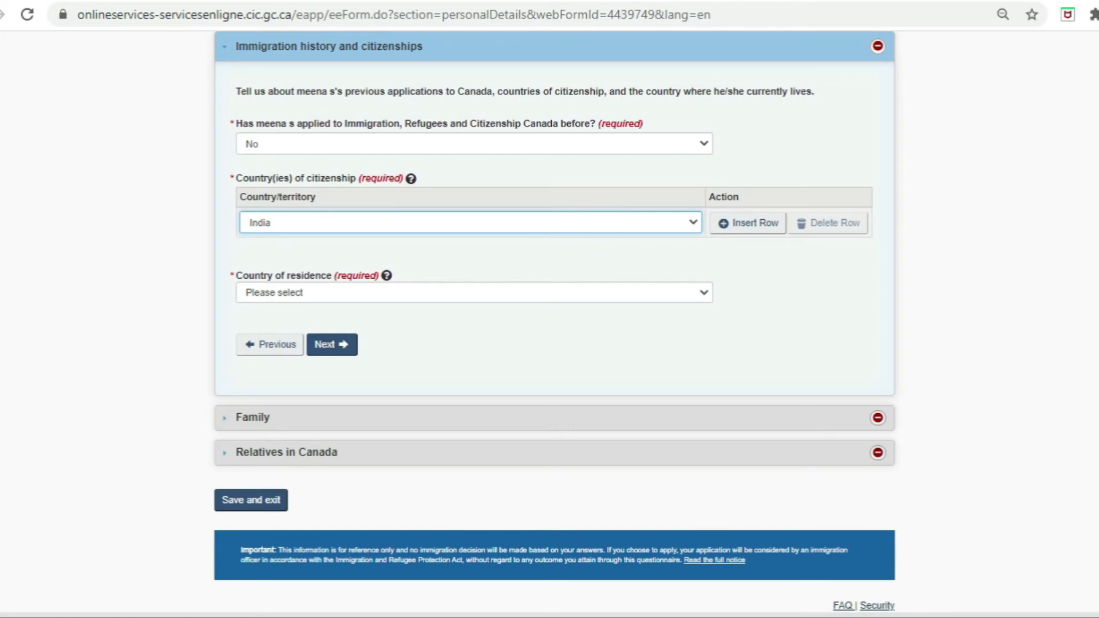
Step: Keep India as the only citizenship and set India as country of residence
click(754, 231)
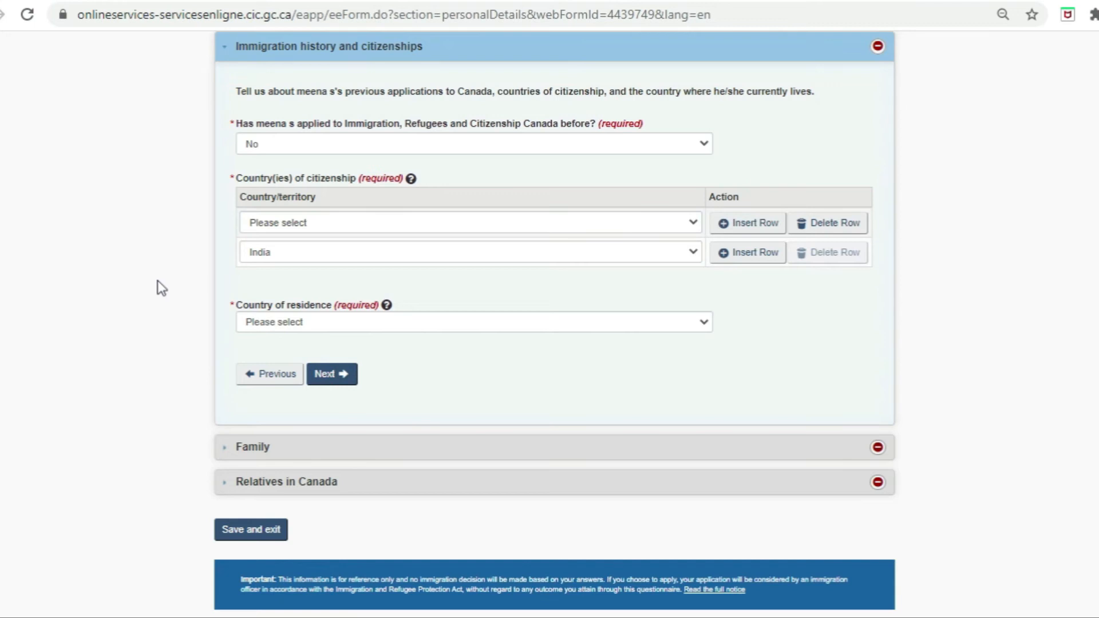
click(839, 226)
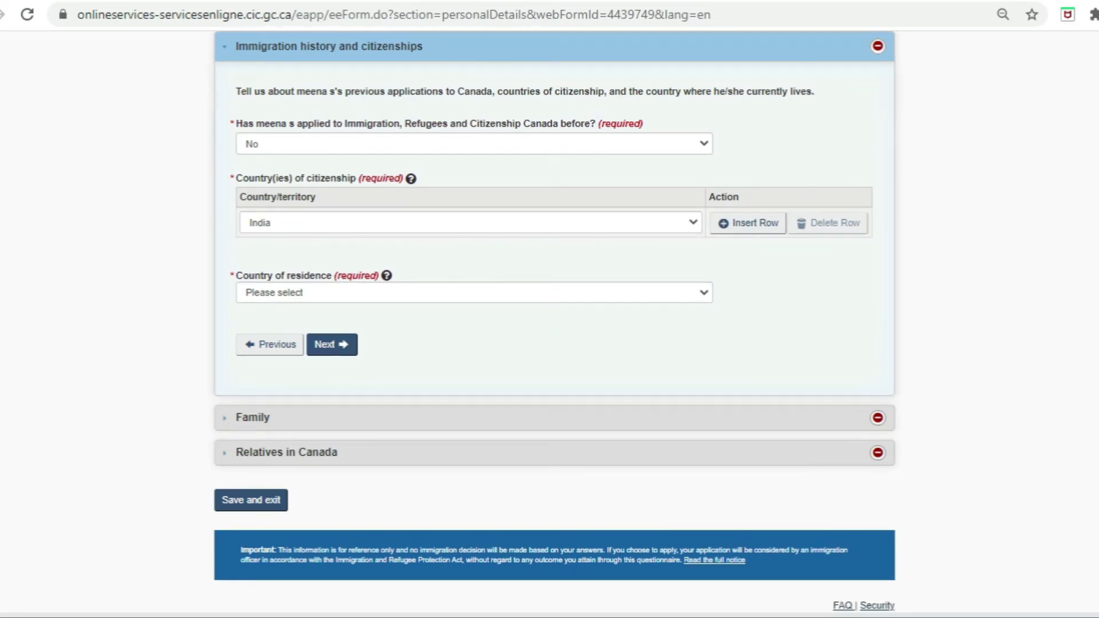
click(555, 295)
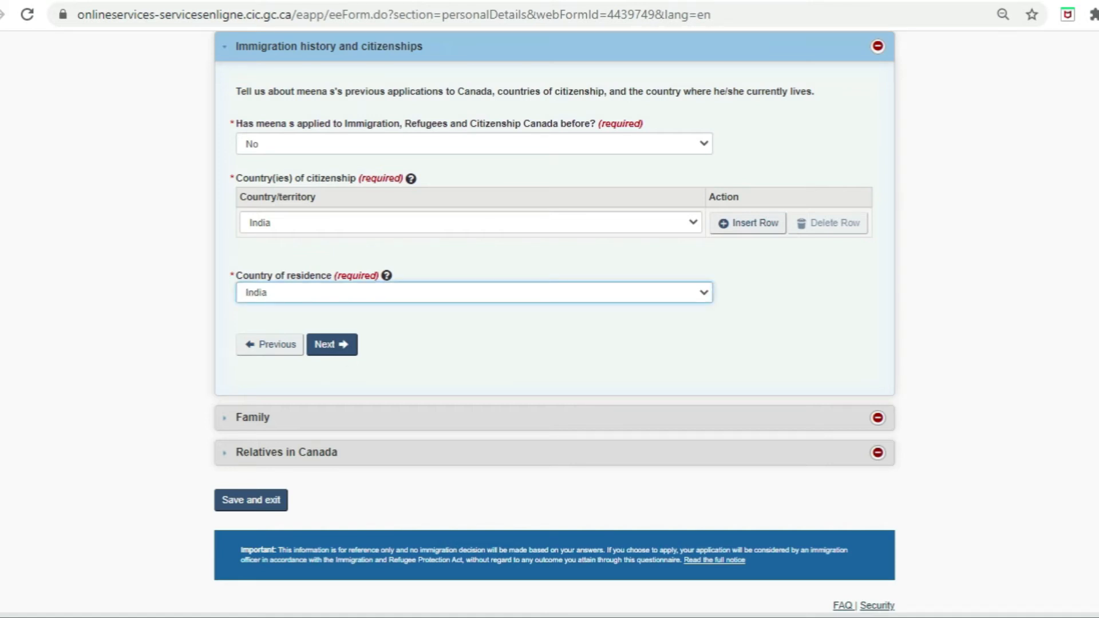
click(345, 350)
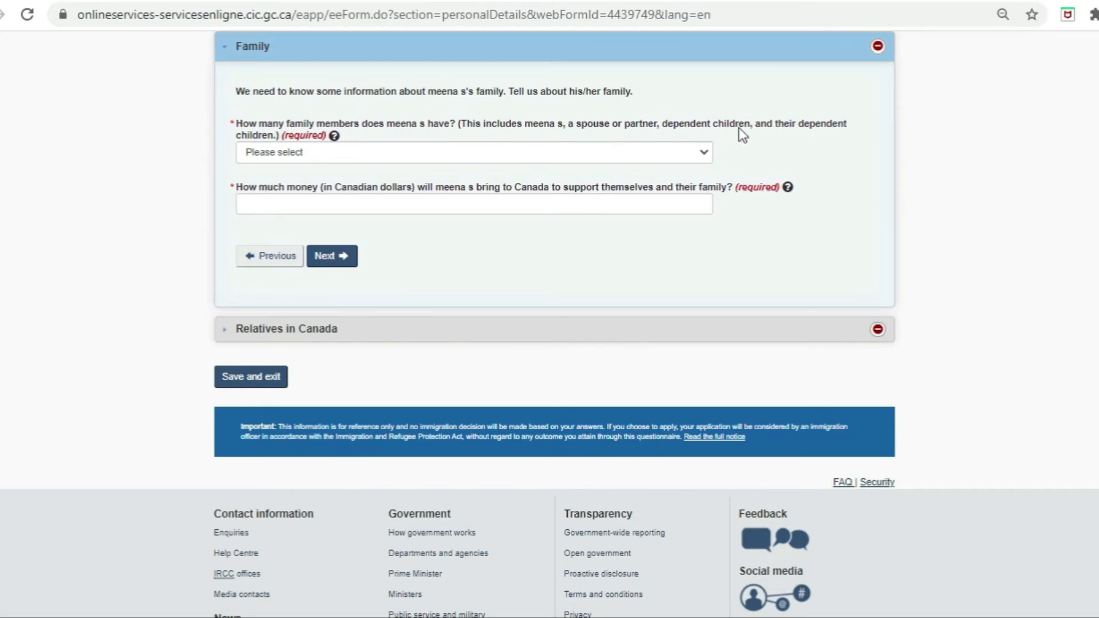
Step: Enter 2 family members and 20000 Canadian dollars in funds, then answer No to relatives in Canada
click(307, 159)
click(273, 198)
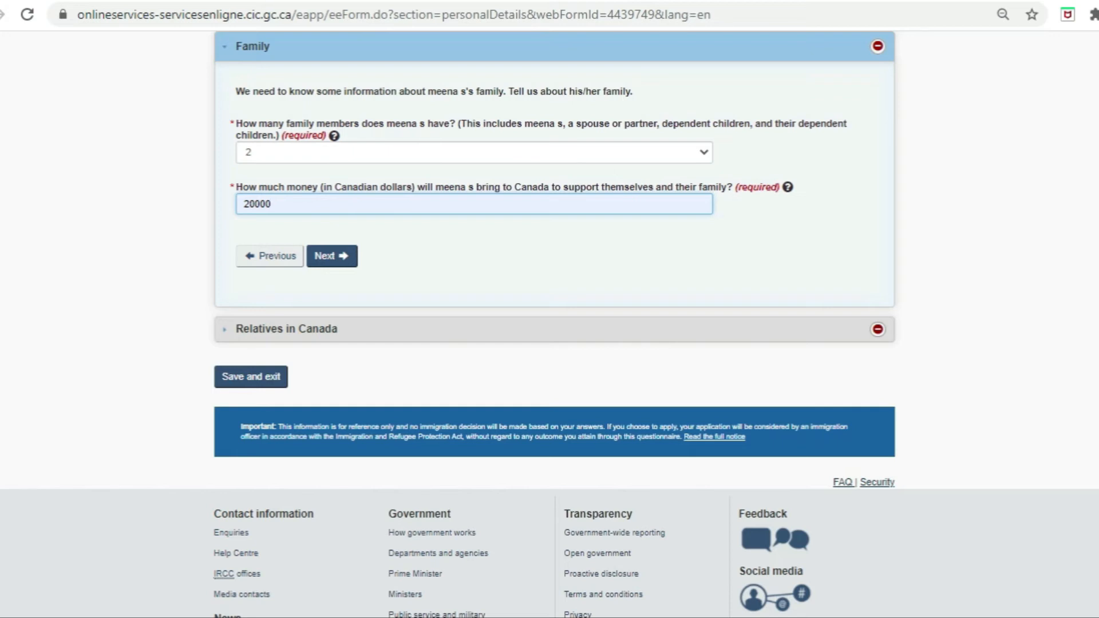
click(331, 256)
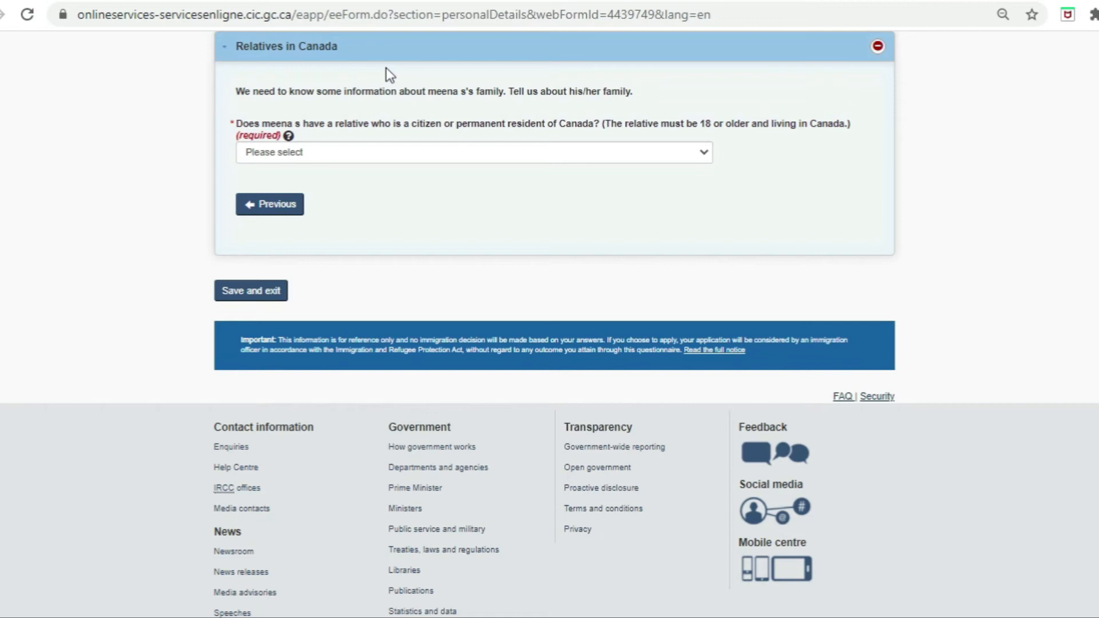
click(393, 152)
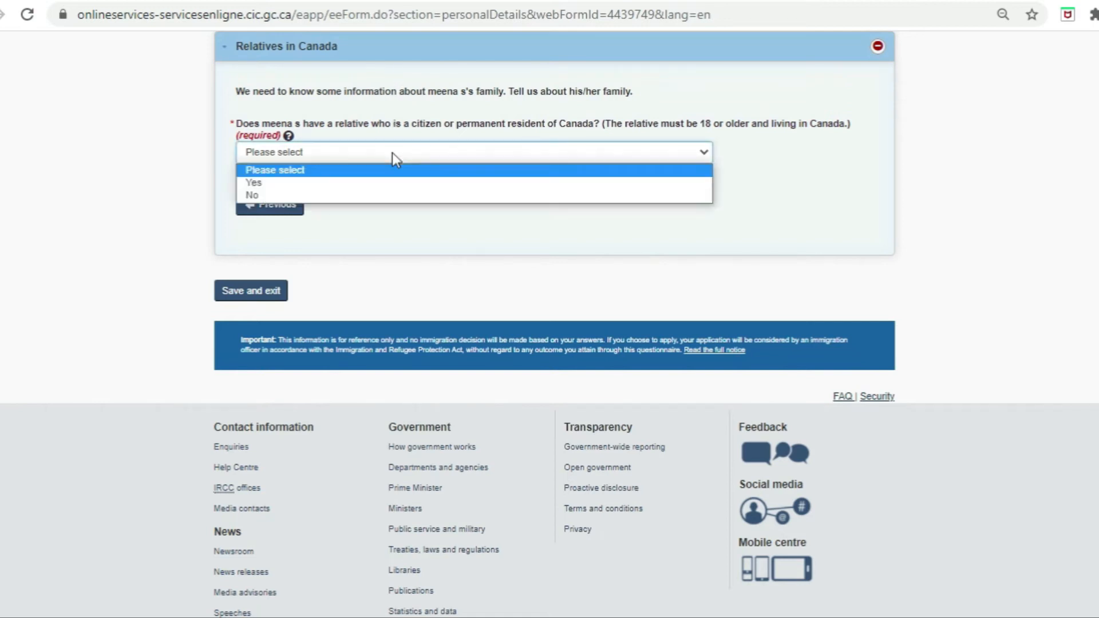
click(352, 195)
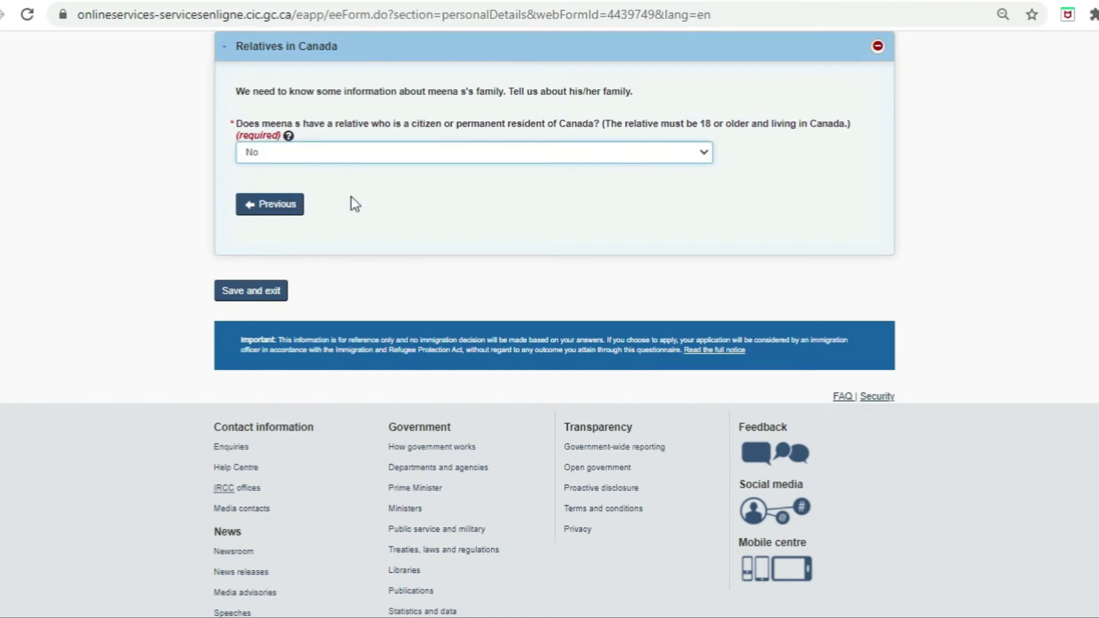
Step: Save Personal details, complete Contact details with English correspondence, and start the Study and languages form
click(262, 295)
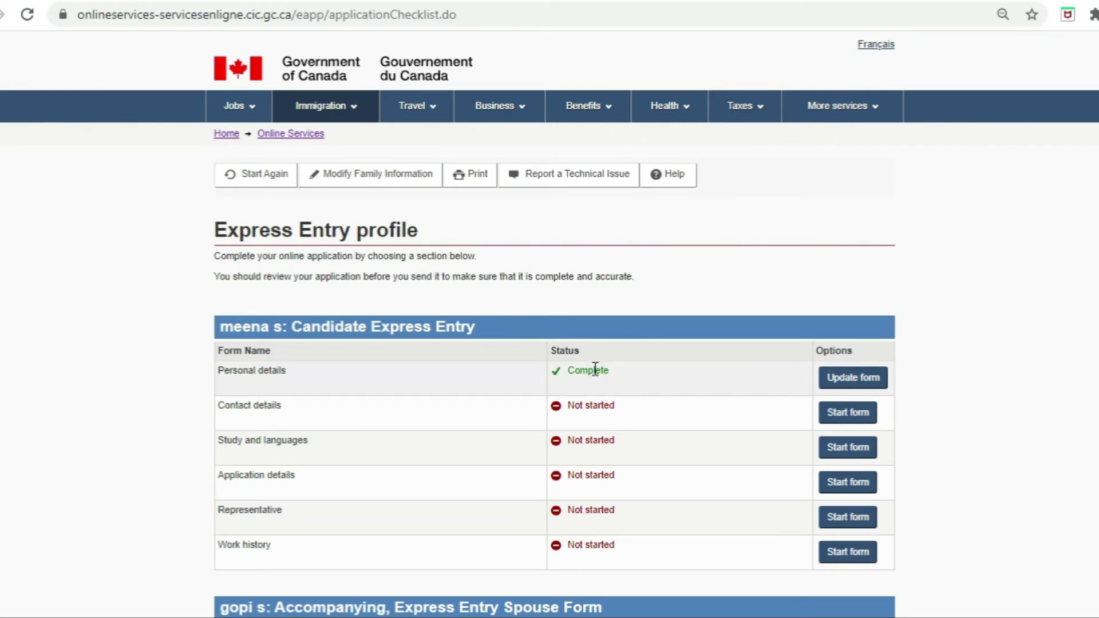
click(854, 416)
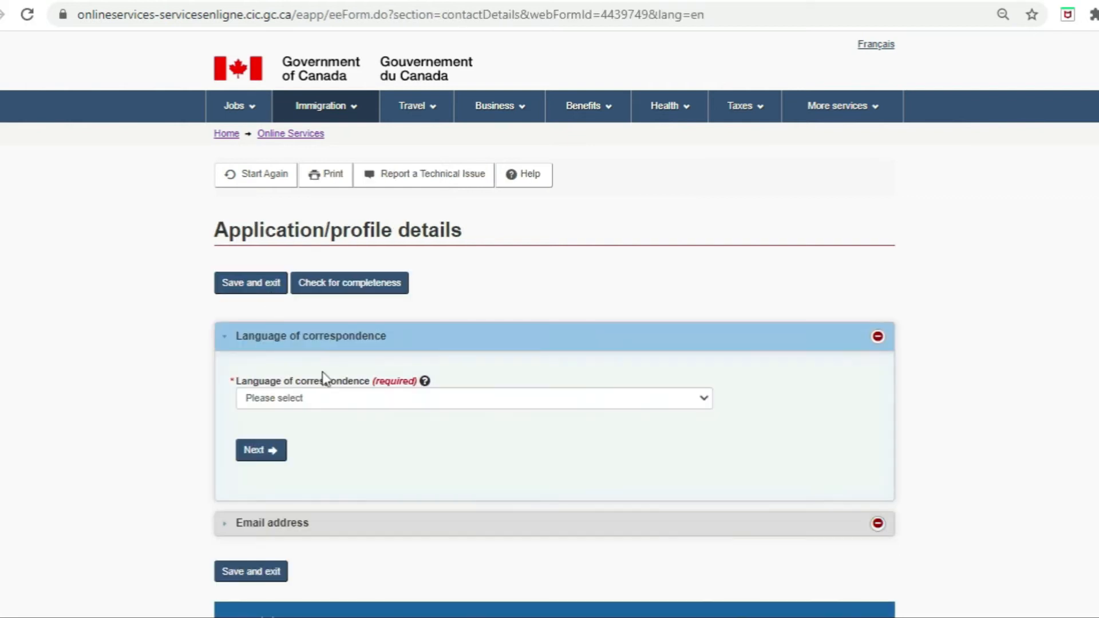
click(338, 399)
click(314, 427)
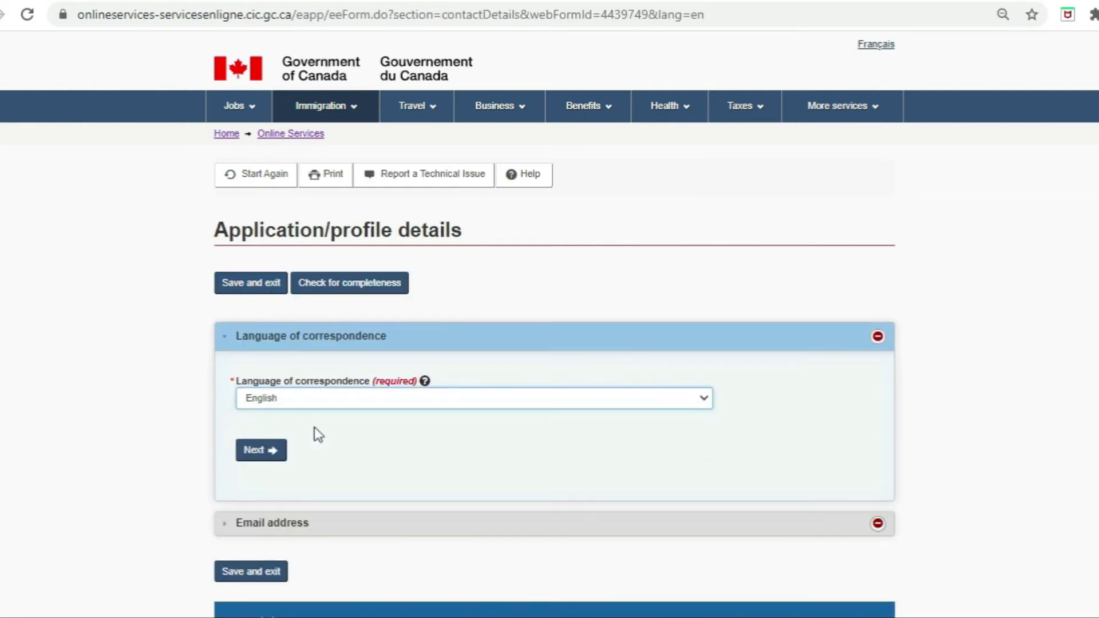
click(261, 451)
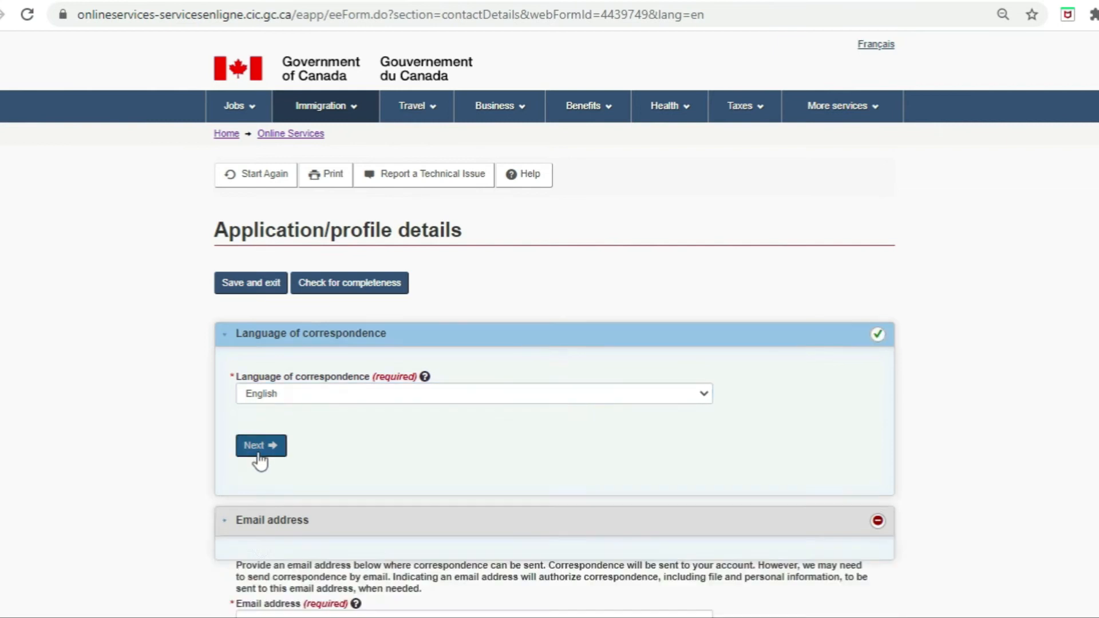
click(263, 289)
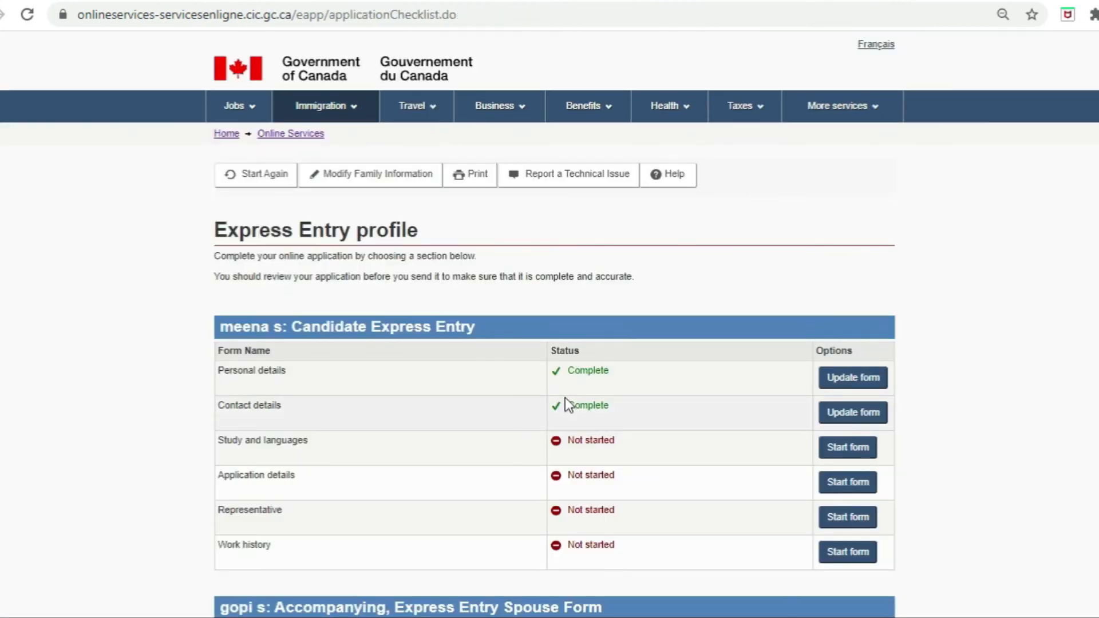
click(851, 450)
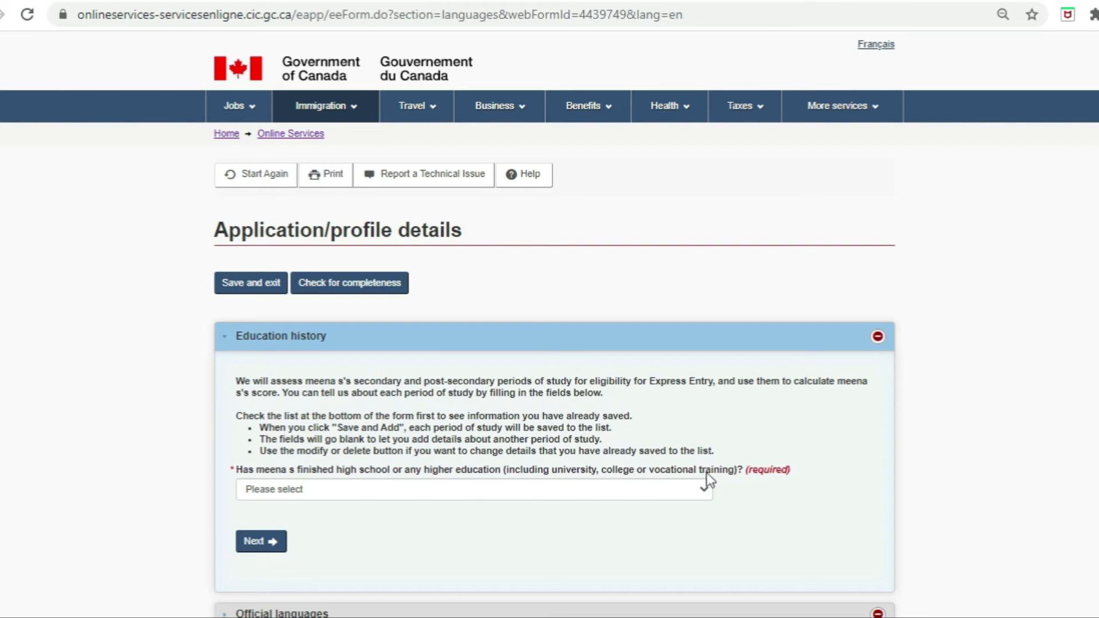
Step: Answer Yes to finishing high school or more, then review the Field of study and current study options
click(662, 488)
click(329, 520)
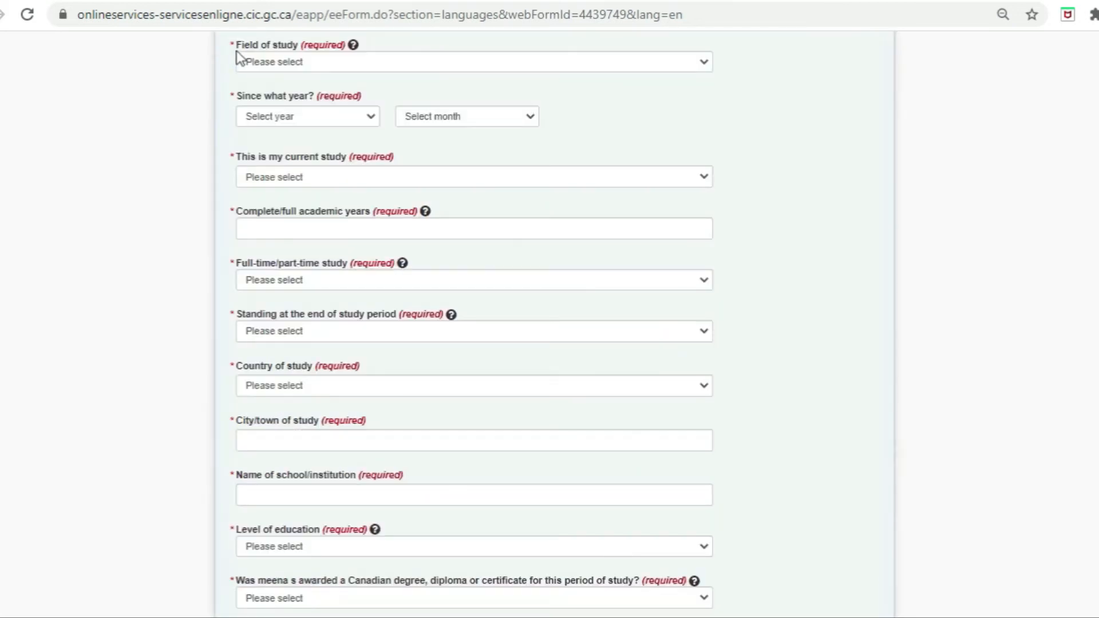
click(282, 61)
click(282, 62)
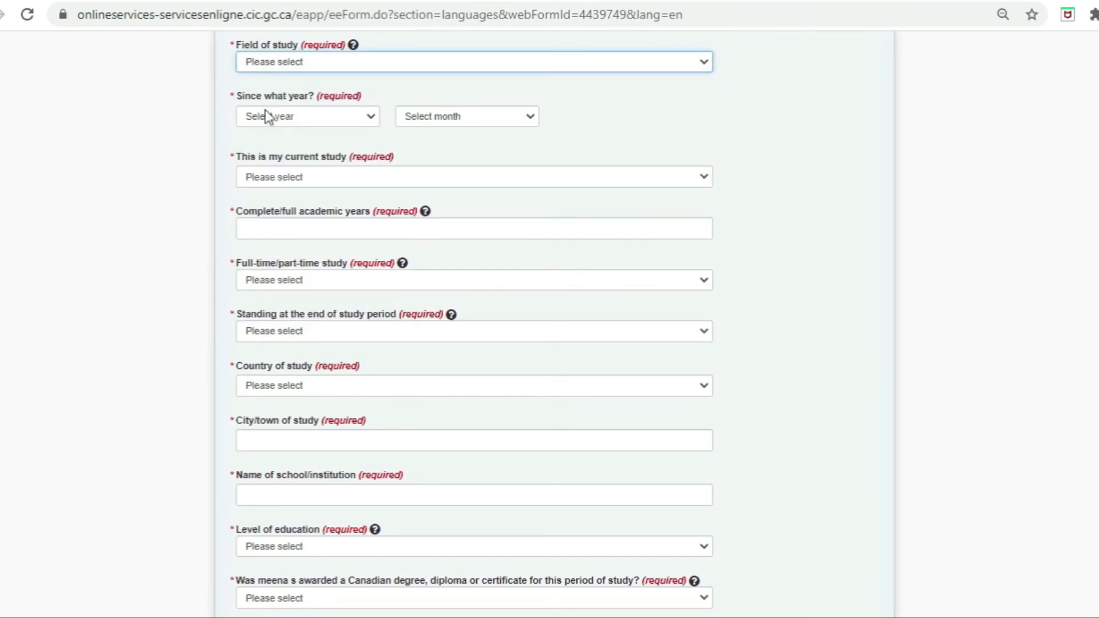
click(309, 177)
click(309, 176)
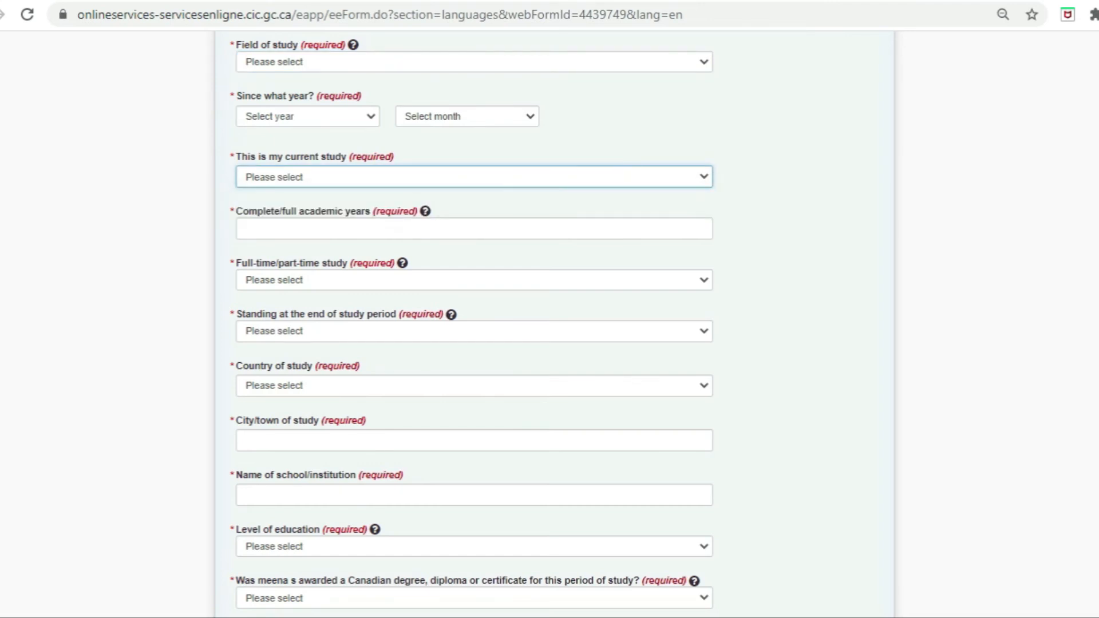
click(298, 177)
click(298, 177)
Step: Review the full-time/part-time, standing, country of study, education level and Canadian degree options without choosing
click(286, 280)
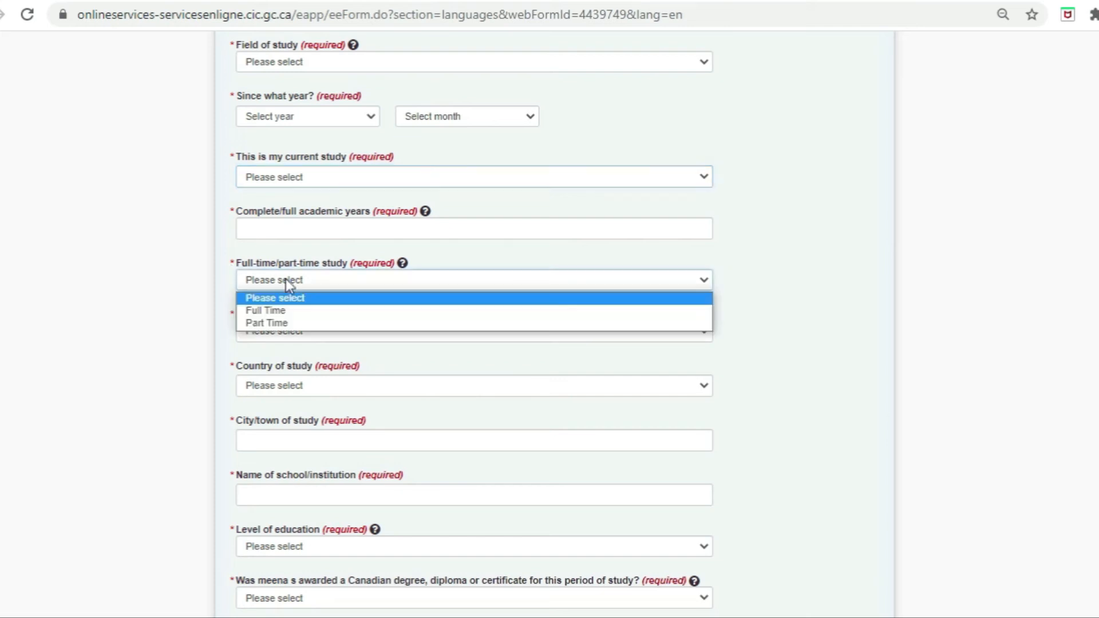
click(287, 281)
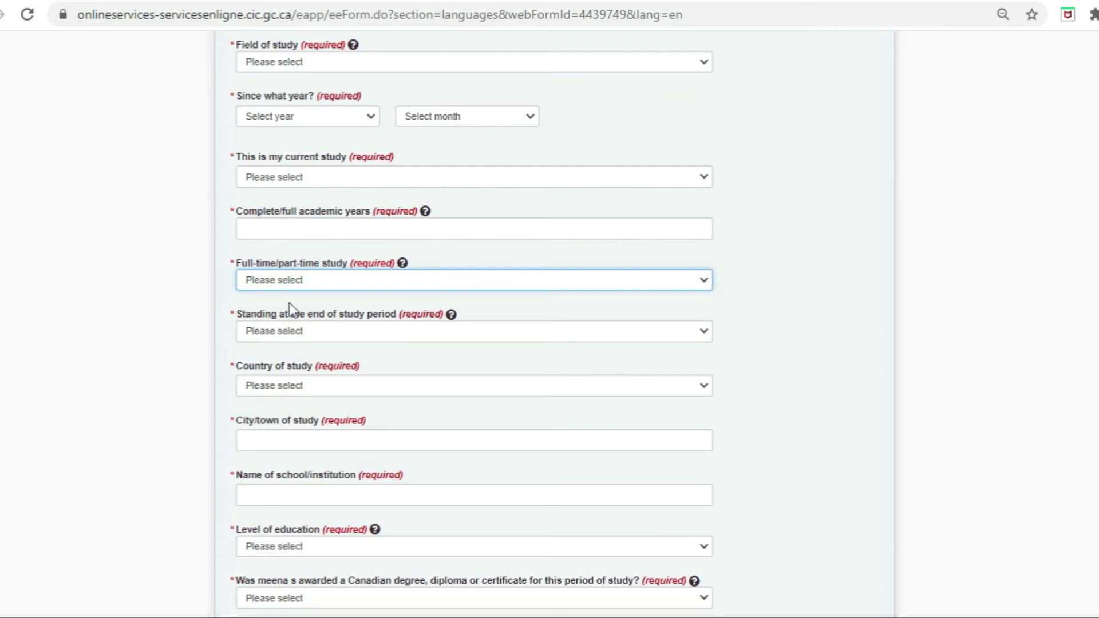
click(293, 338)
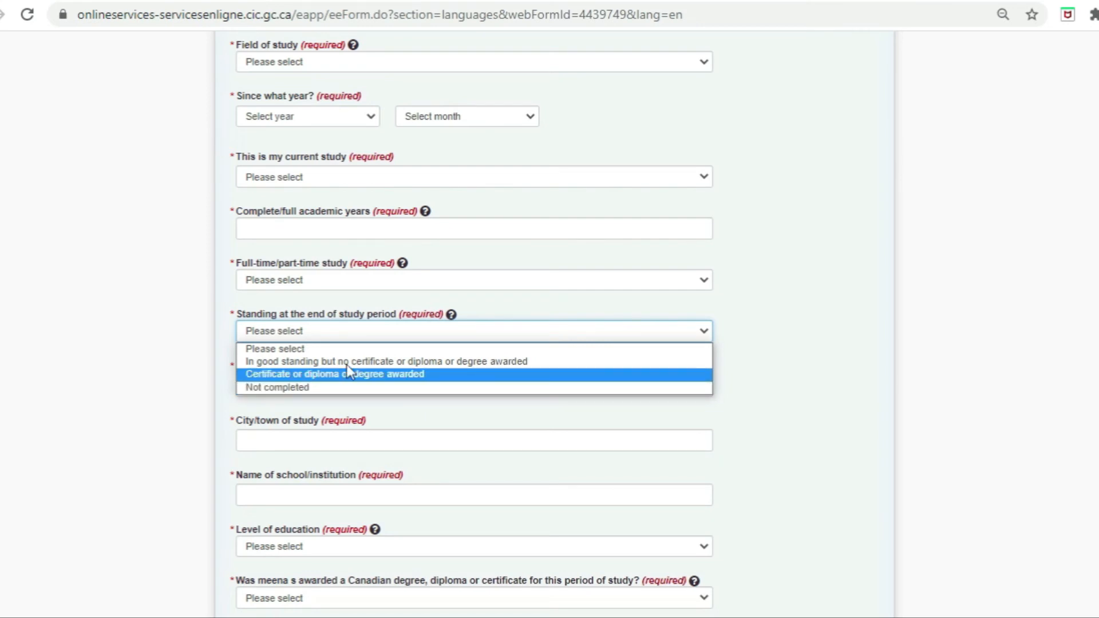
click(289, 390)
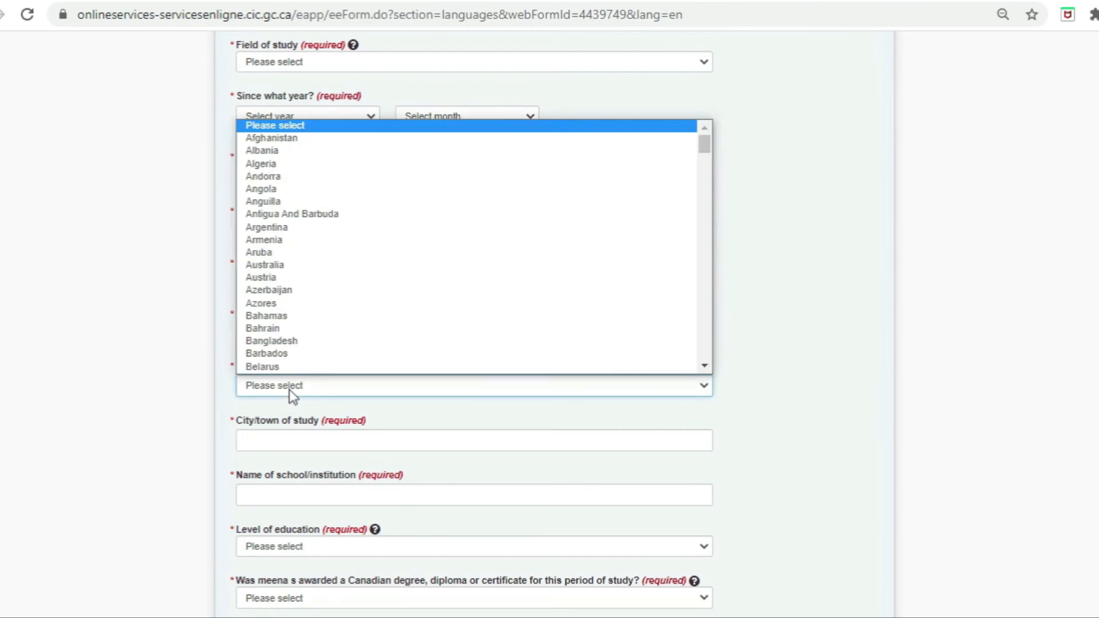
click(290, 389)
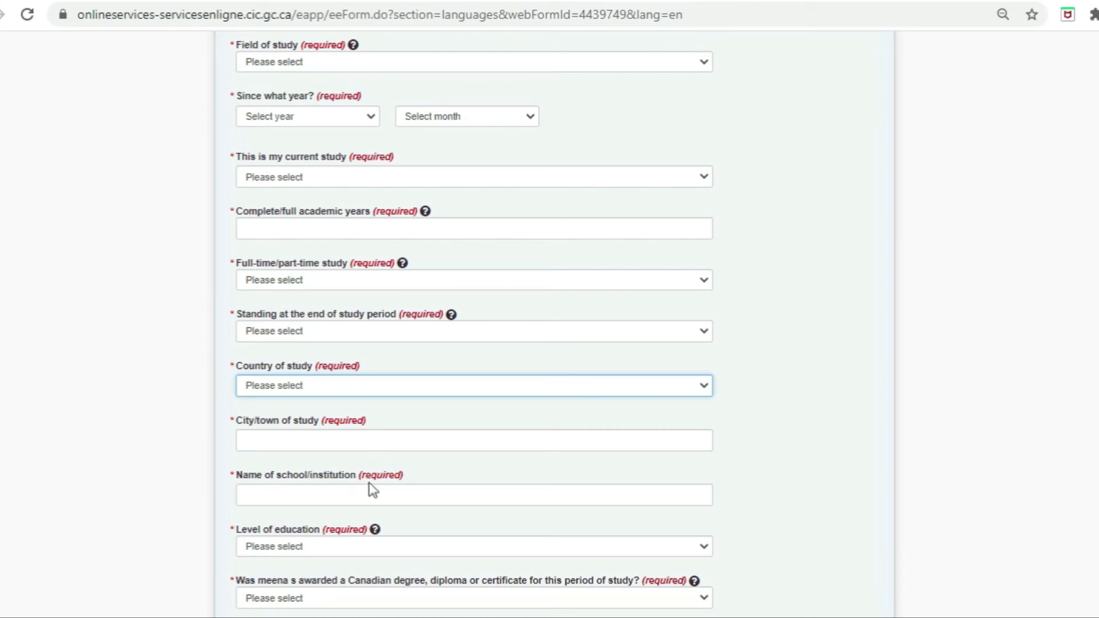
click(352, 547)
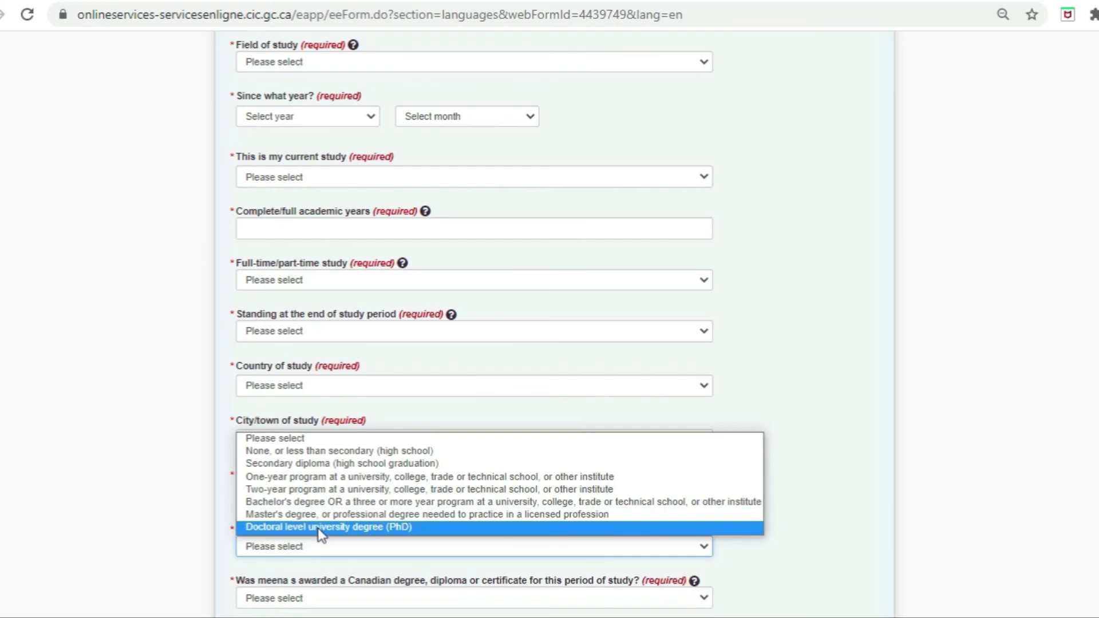
click(190, 578)
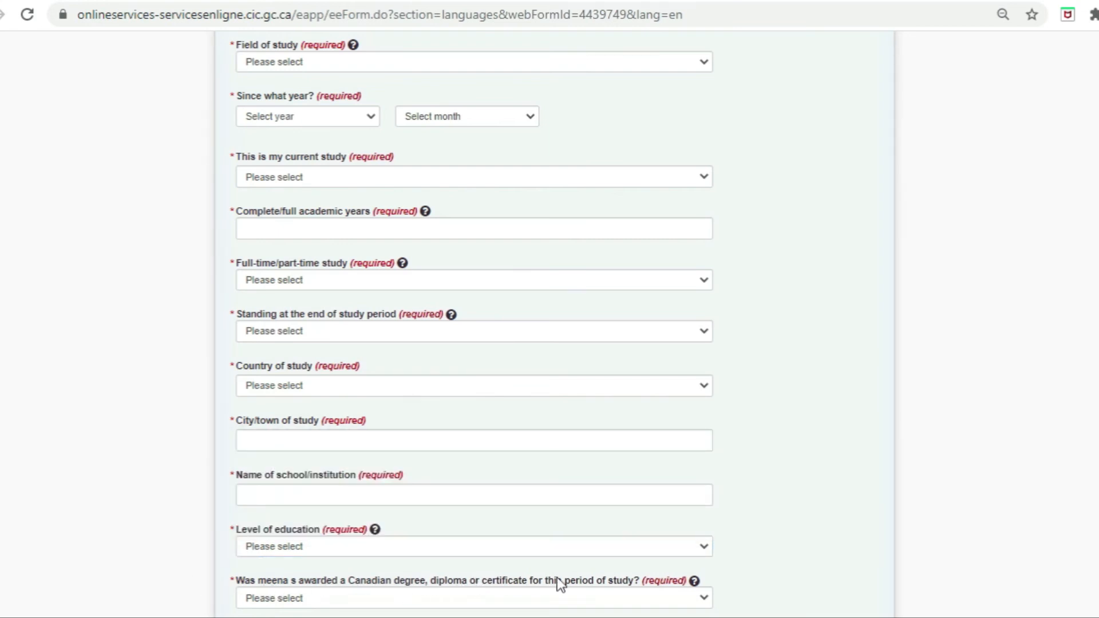
click(558, 597)
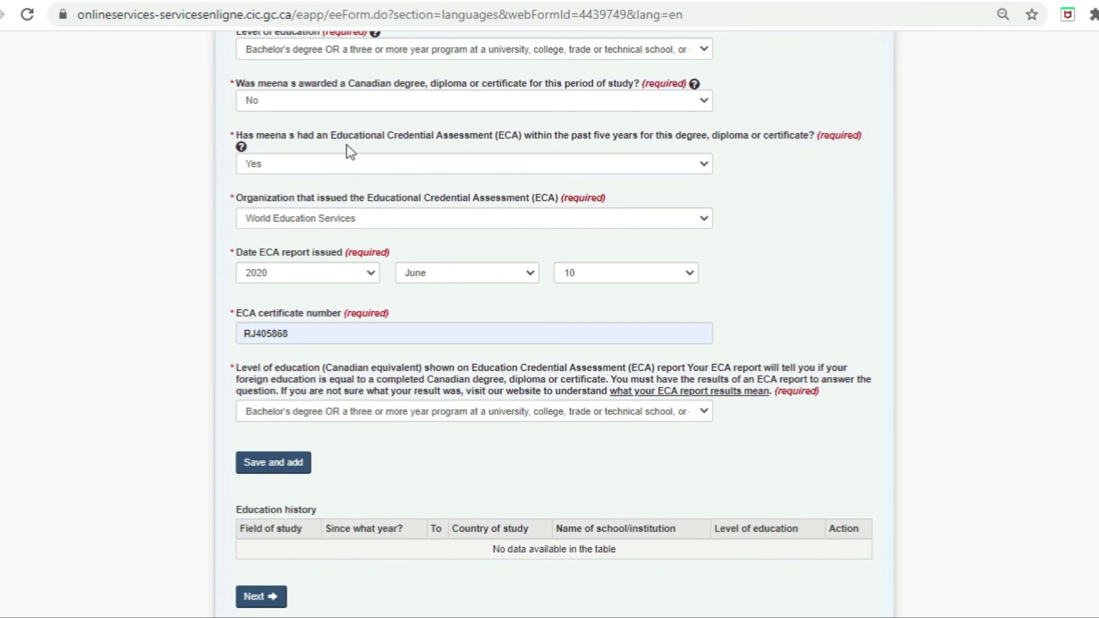
Step: Save the Business/Commerce Bachelor's from India, 2008-04 to 2011-04, to the education history
drag(348, 137, 812, 138)
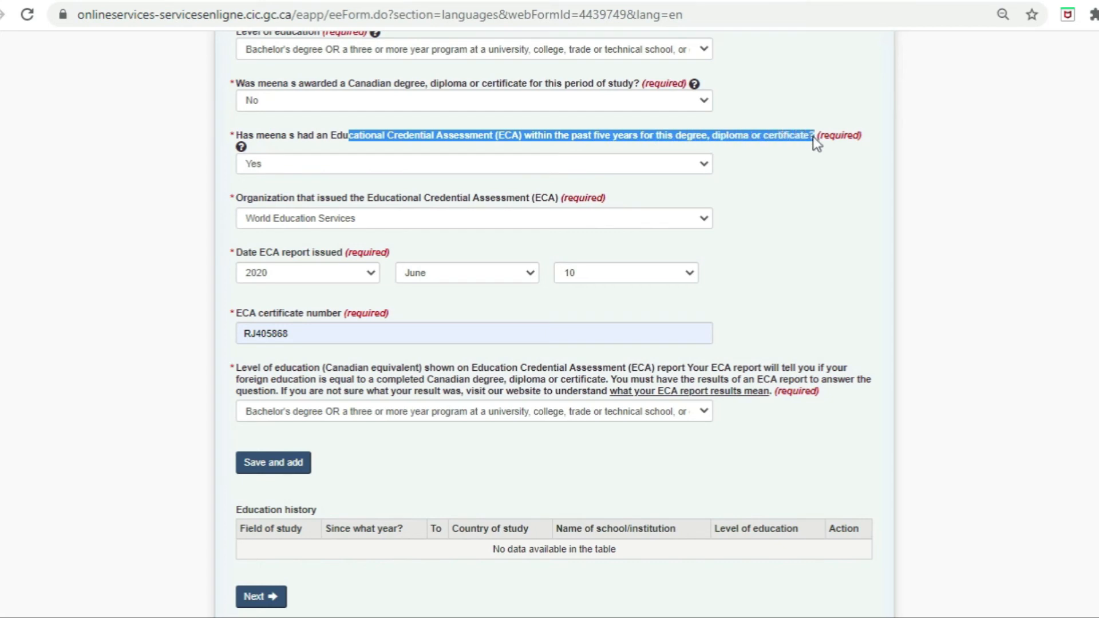
click(768, 212)
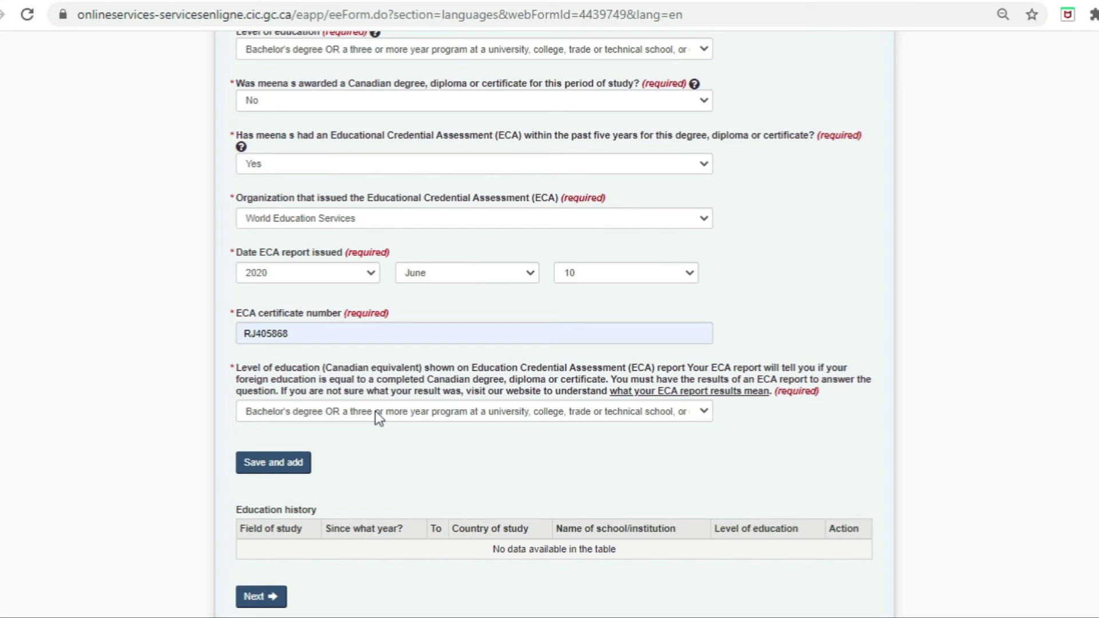
click(285, 465)
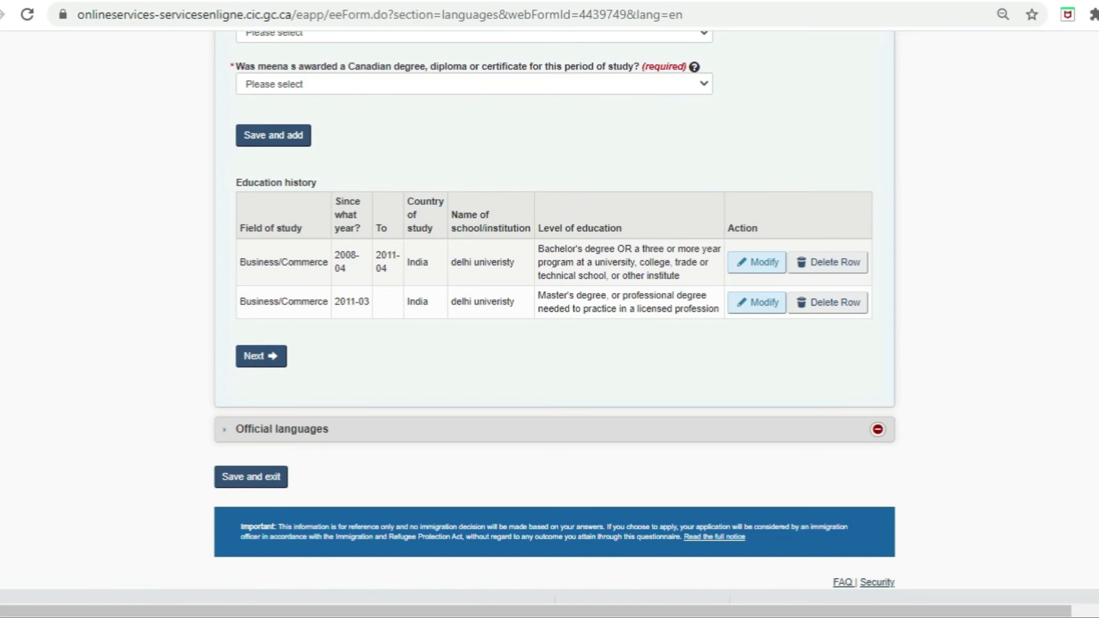
Step: Record English as the spoken language with IELTS General Training results and save the form
click(262, 361)
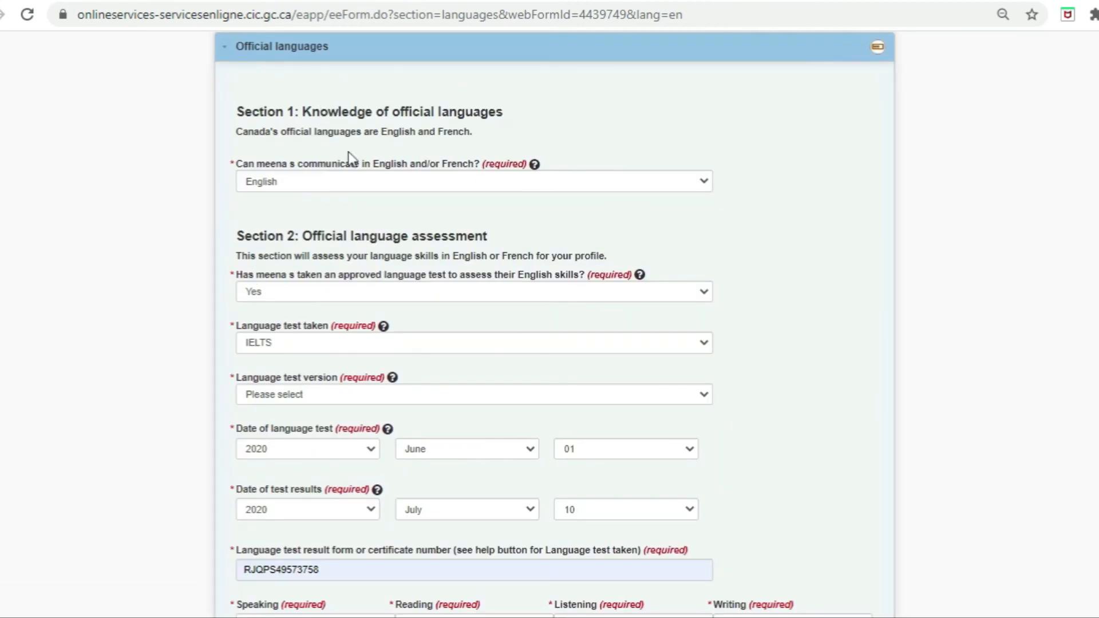
click(459, 192)
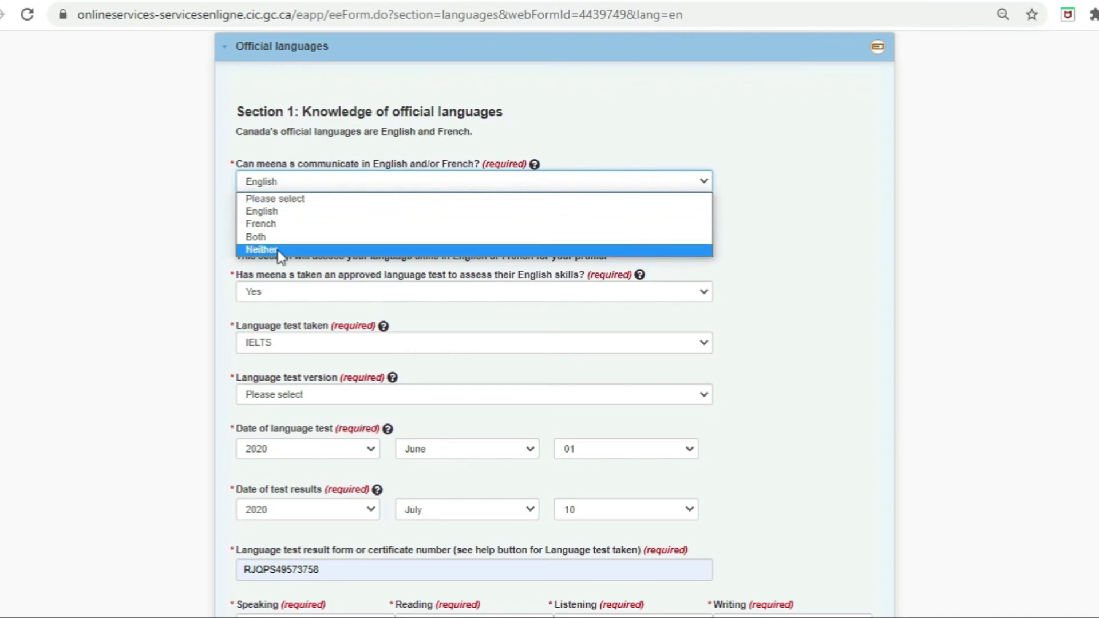
click(284, 214)
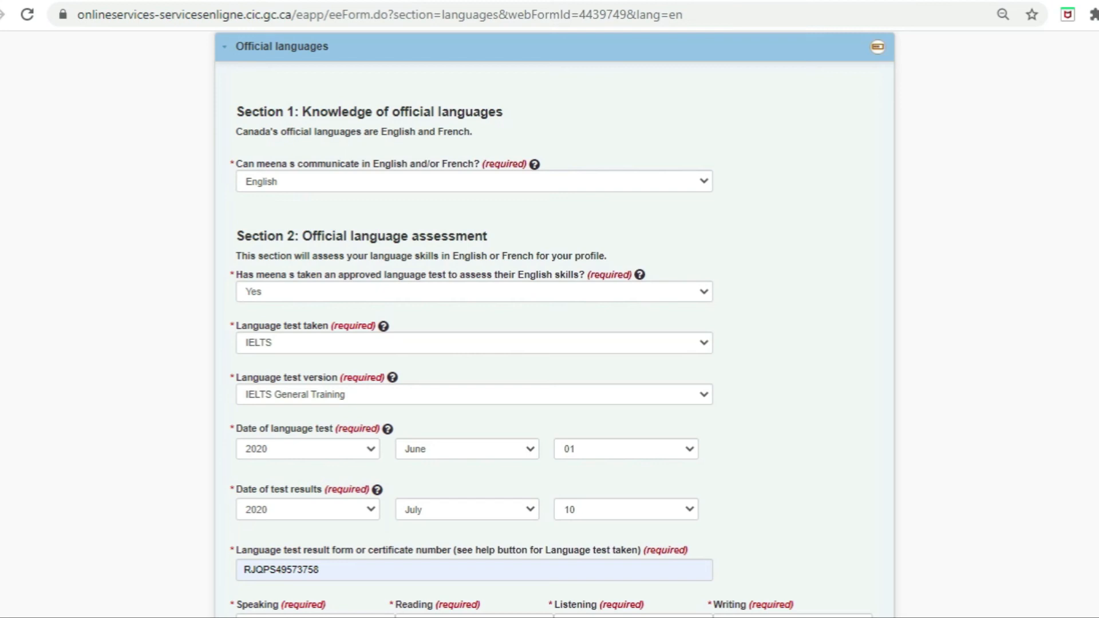
scroll(3, 269, down, 7)
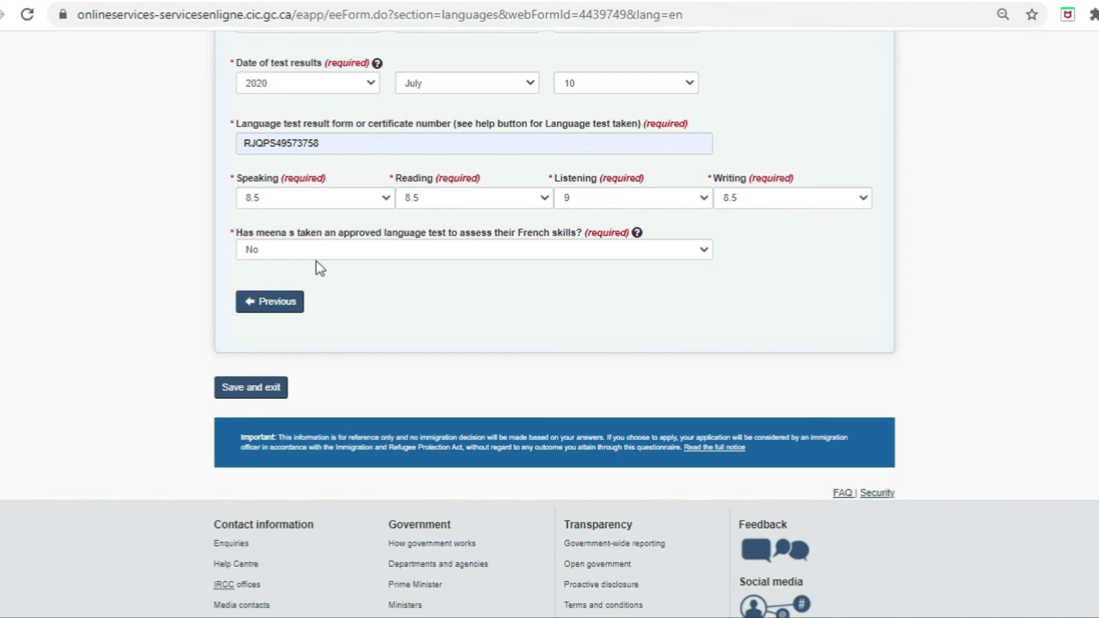
click(257, 389)
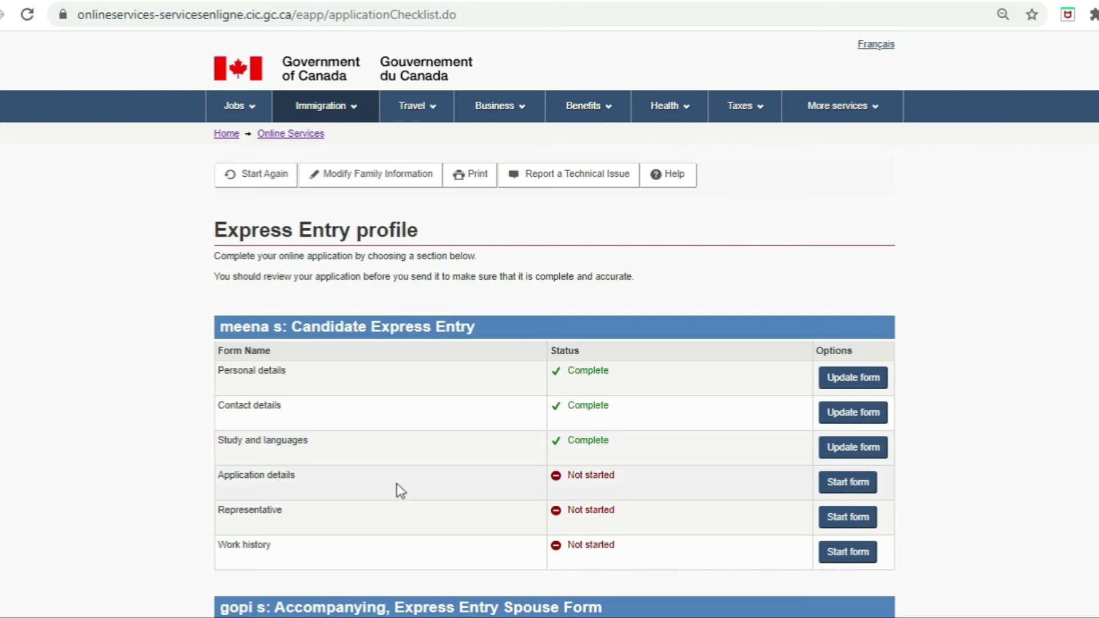
Step: Mark interest in all provinces and territories and consent to sharing with British Columbia and Ontario
click(866, 485)
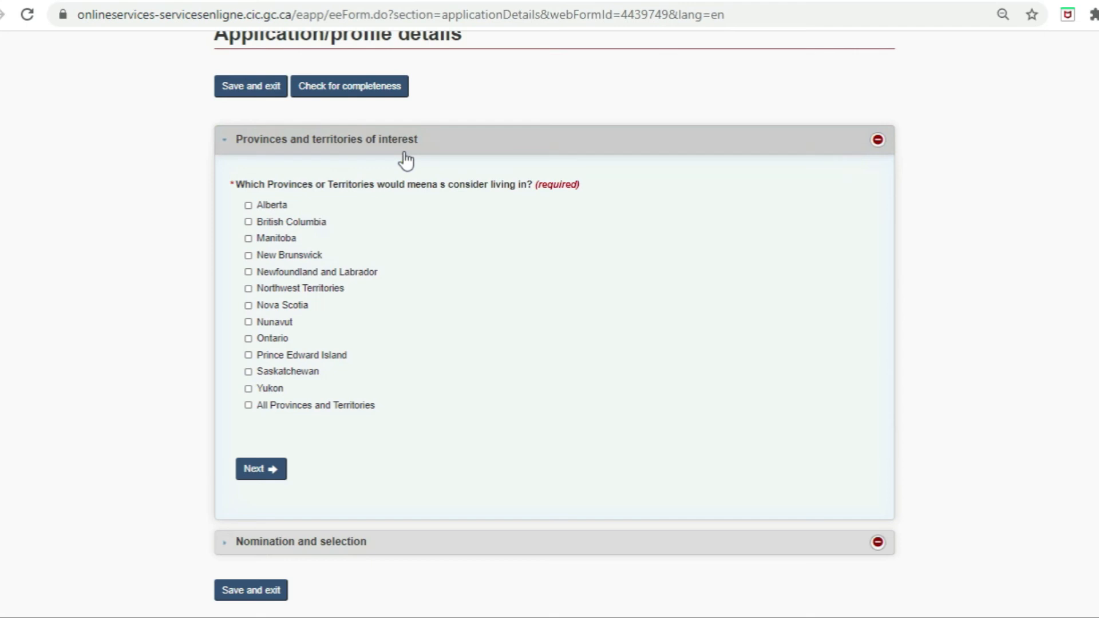
click(249, 406)
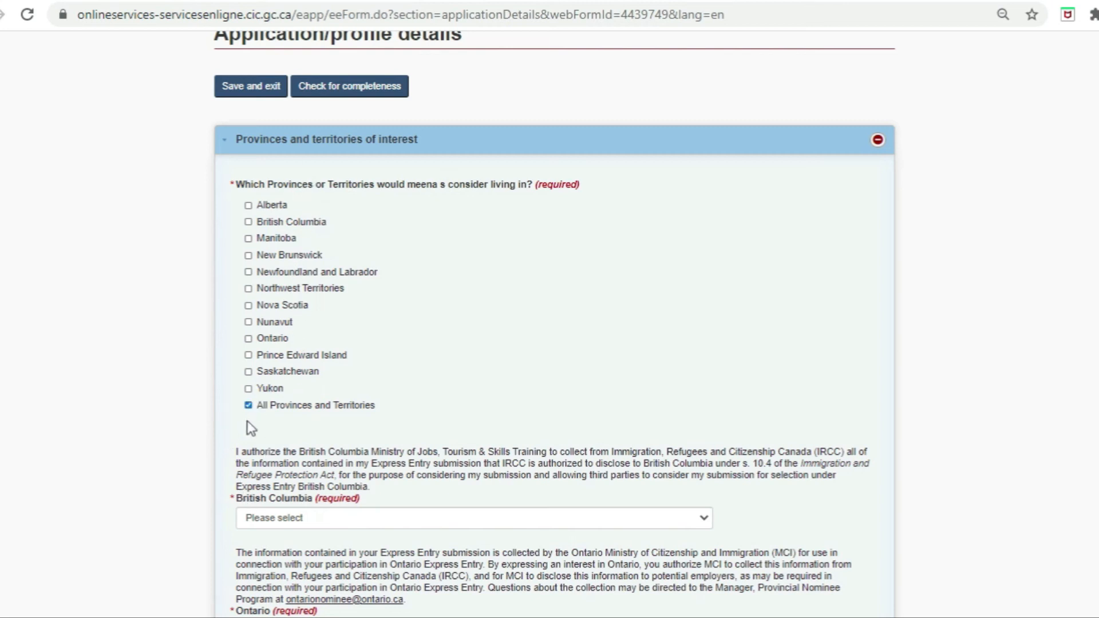
drag(306, 452, 440, 452)
click(411, 519)
click(401, 542)
scroll(213, 195, down, 8)
click(243, 192)
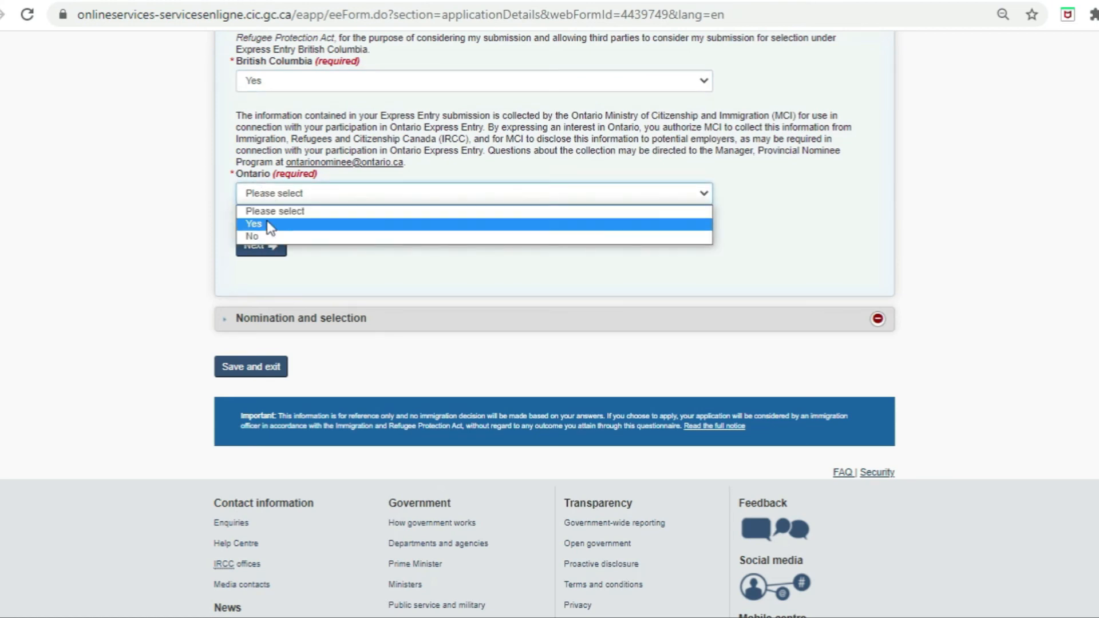
click(269, 225)
Step: Answer No to having a provincial nomination certificate and save Application details
click(264, 247)
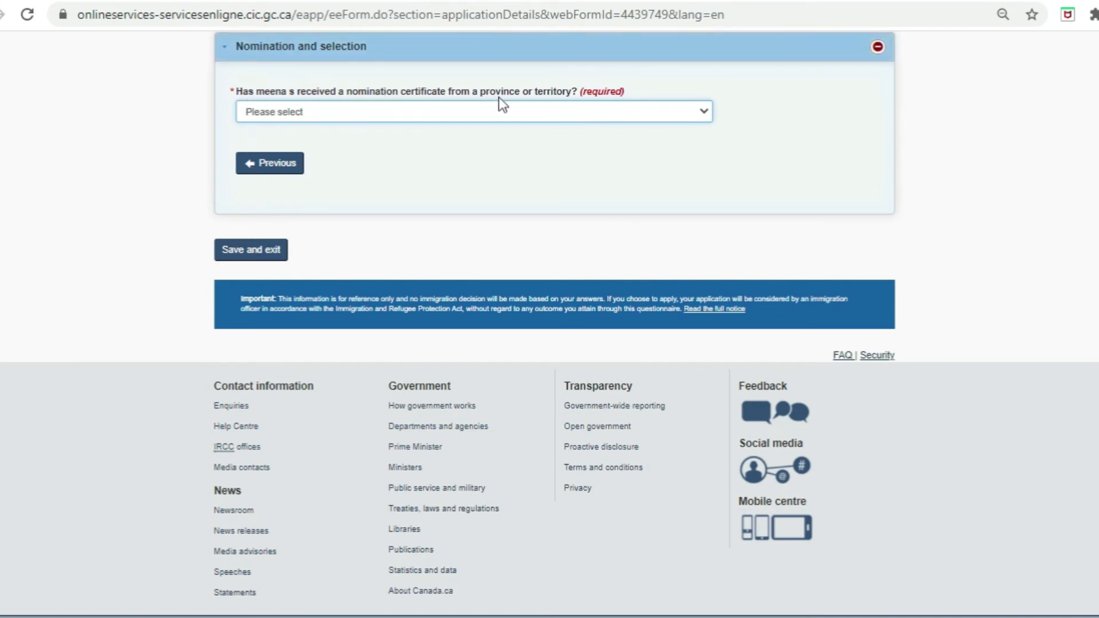
click(500, 115)
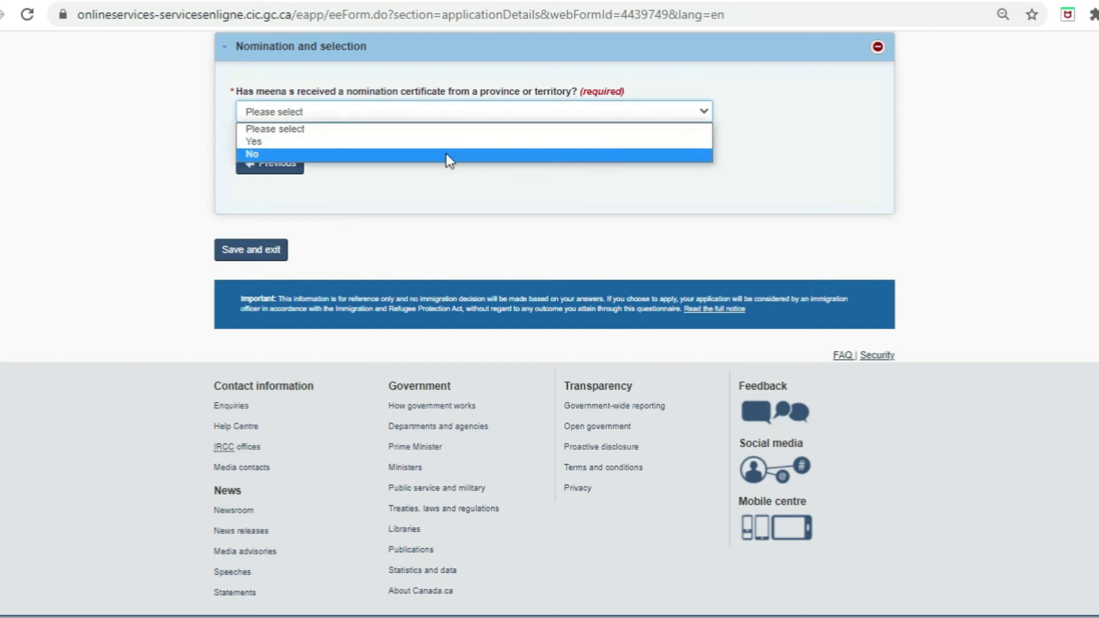
click(445, 154)
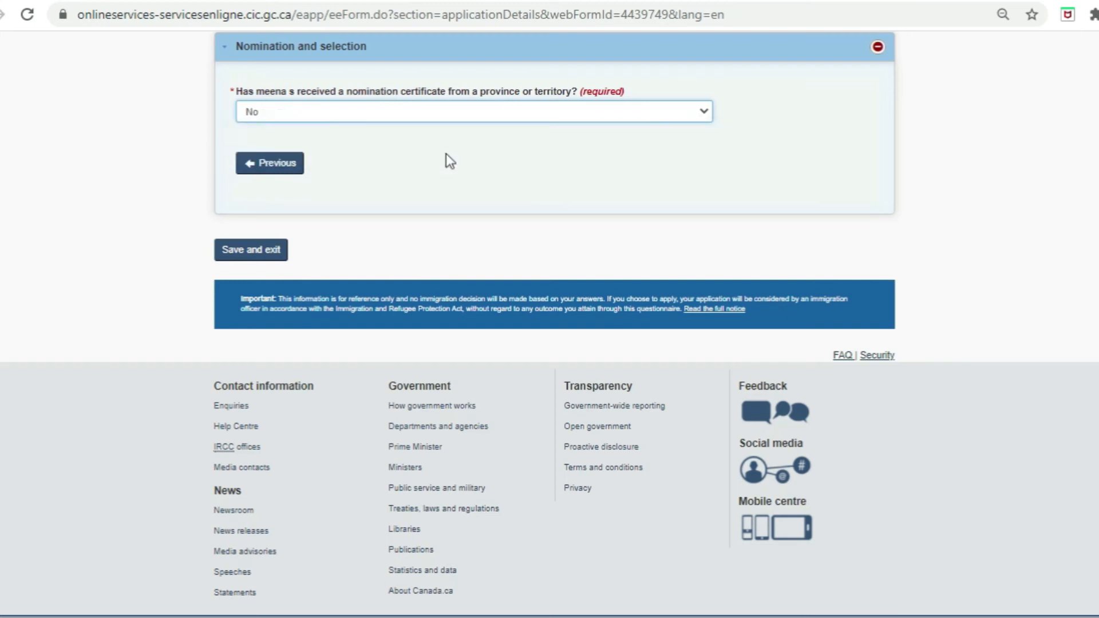
click(253, 258)
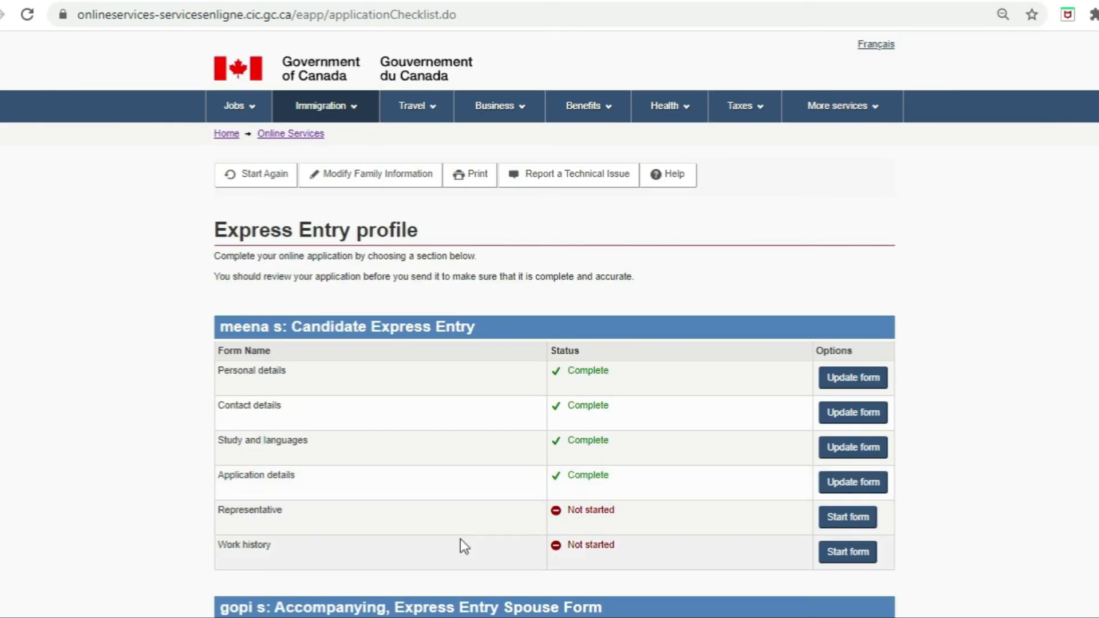
Step: Set the Representative question to No and save that form
click(864, 521)
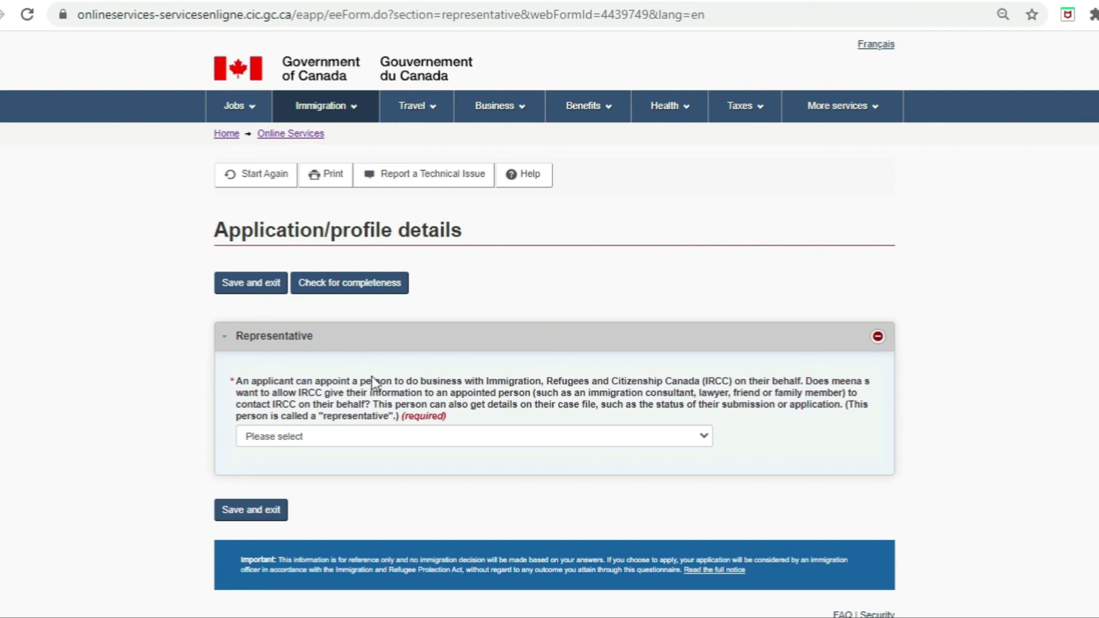
click(383, 438)
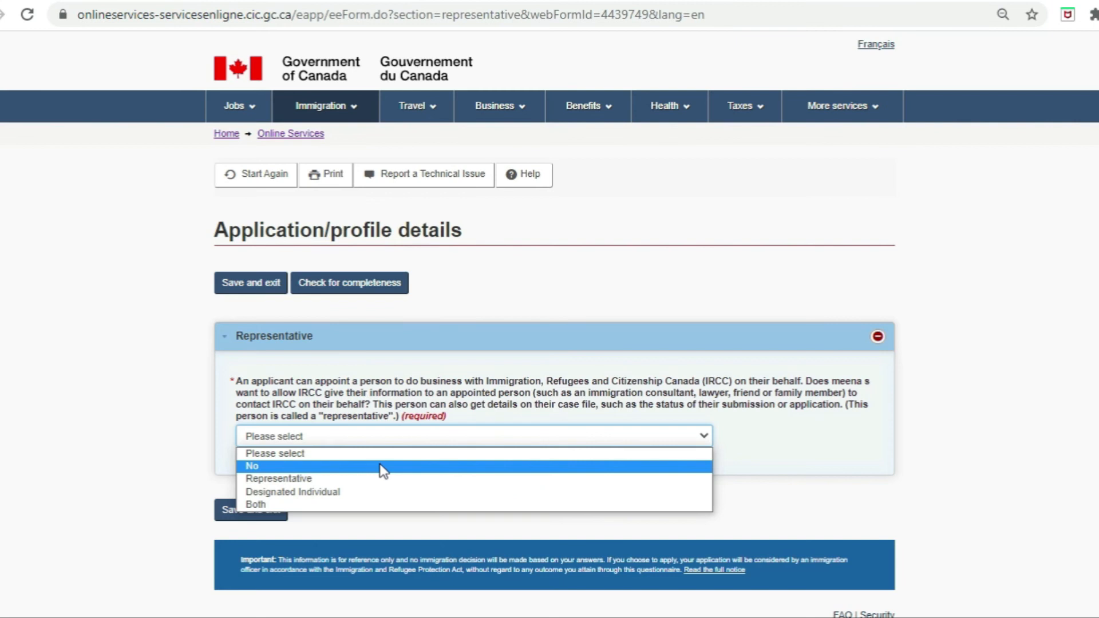
click(382, 467)
click(257, 510)
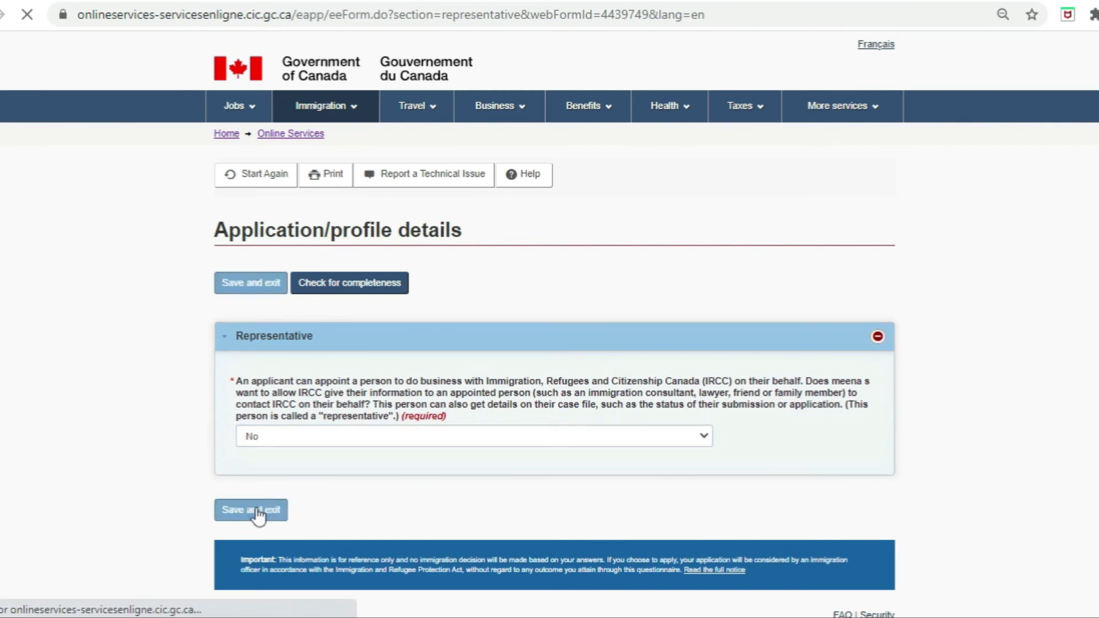
click(858, 555)
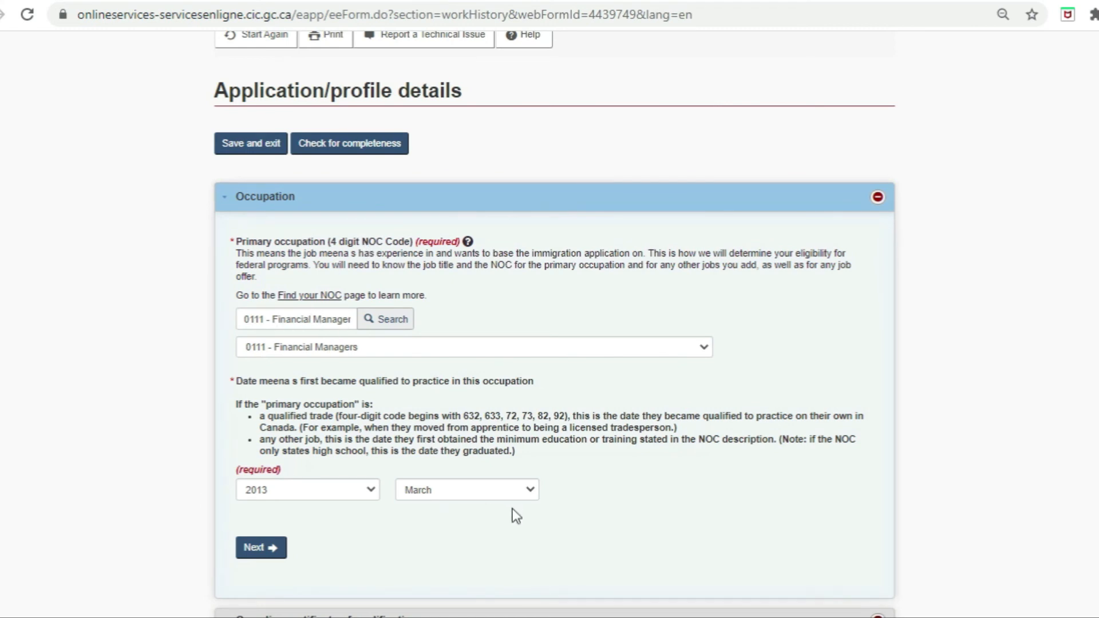
Step: Answer No to having a Canadian certificate of qualification and to having a job offer
click(256, 552)
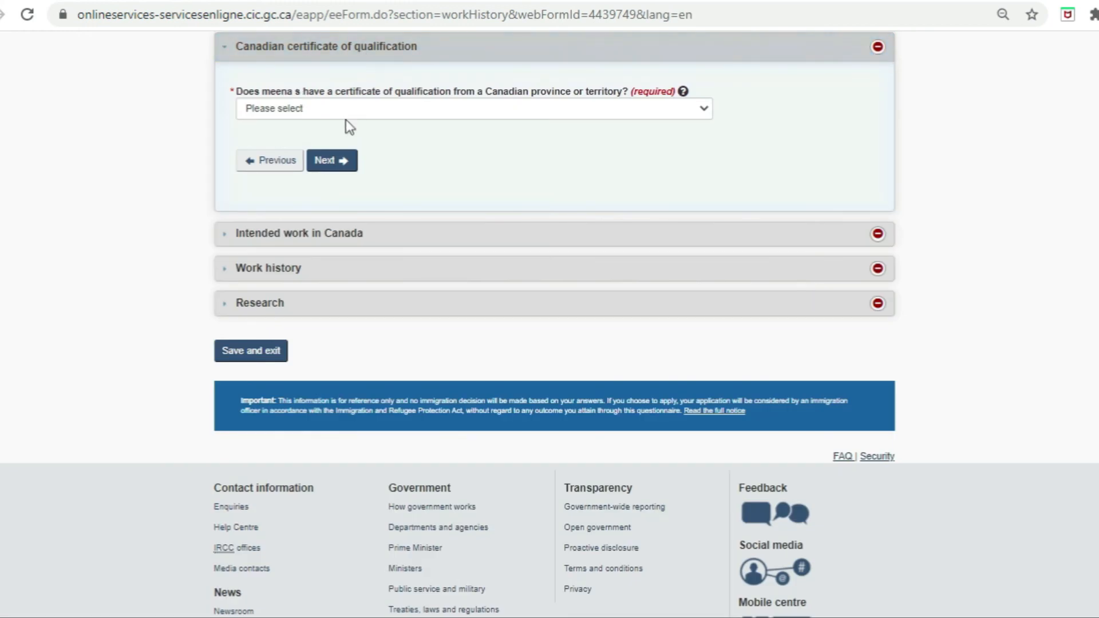
click(357, 108)
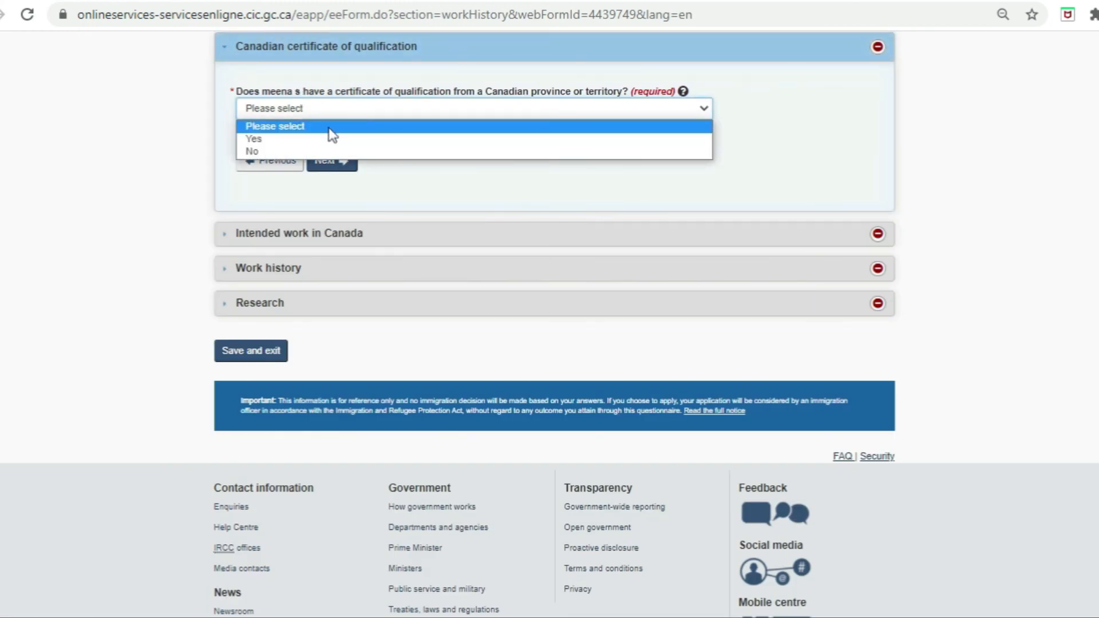
click(318, 152)
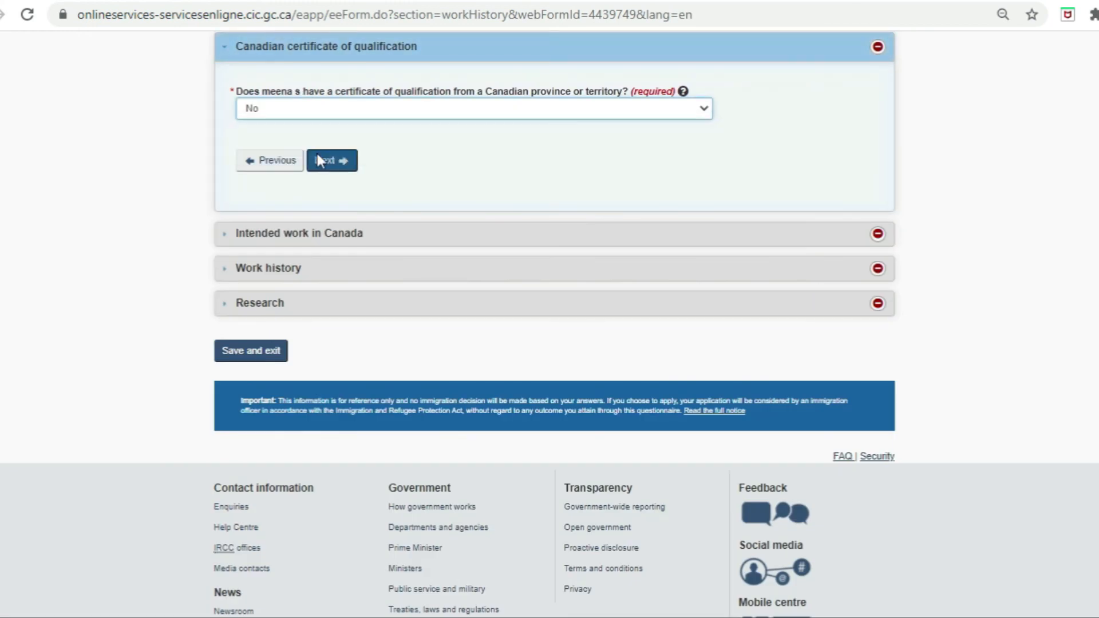
click(347, 166)
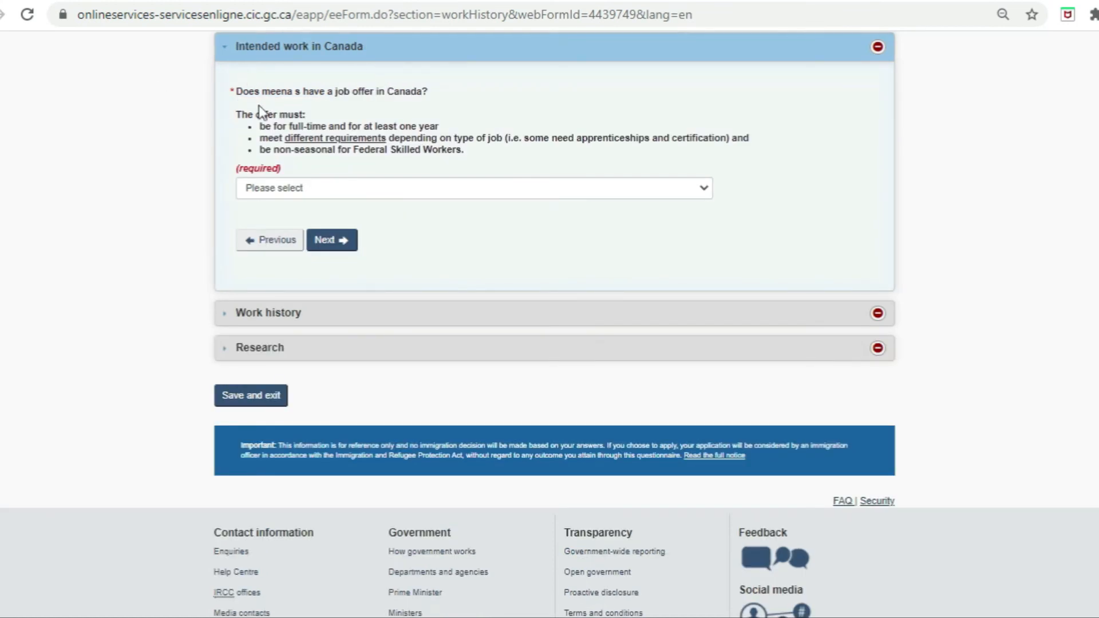
click(395, 194)
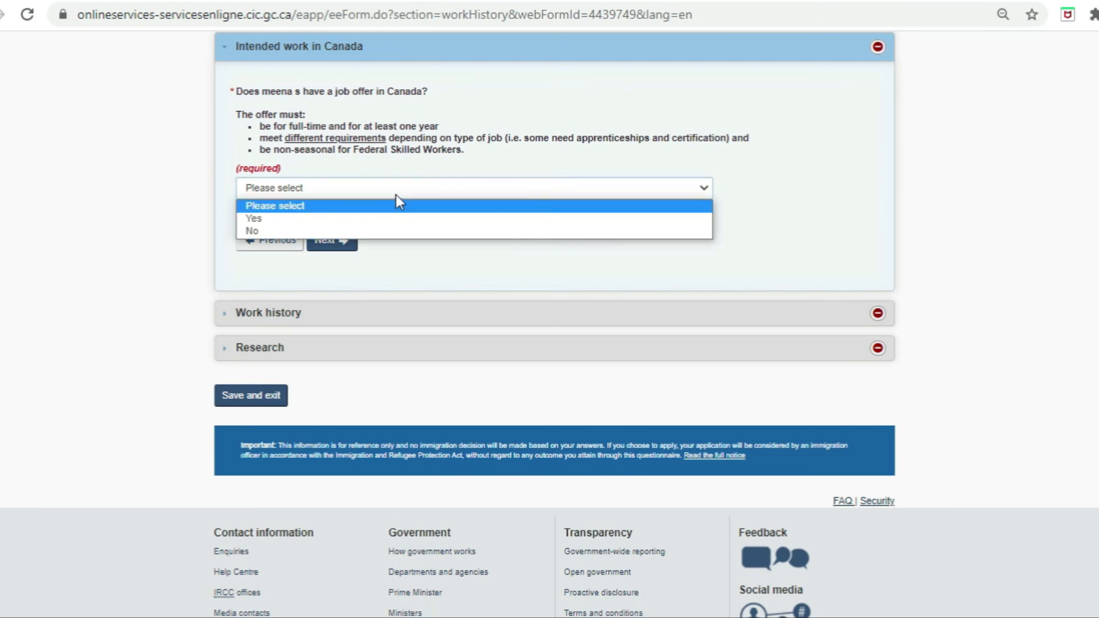
click(357, 230)
Step: Add the three jobs to the work history, adjusting the hours per week
click(332, 240)
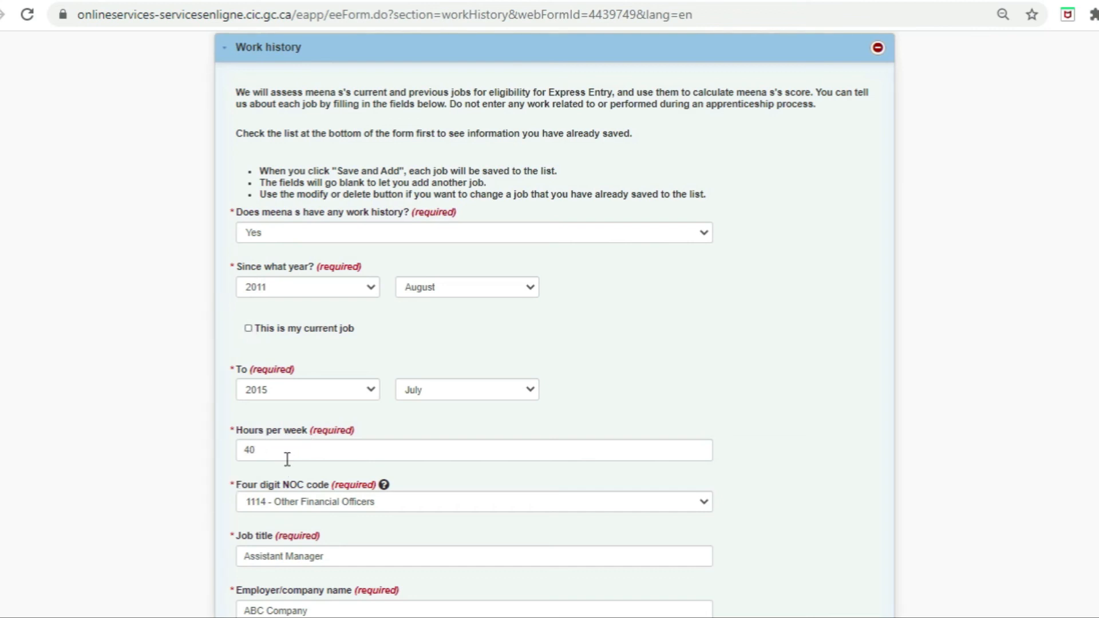
click(259, 452)
scroll(198, 571, down, 9)
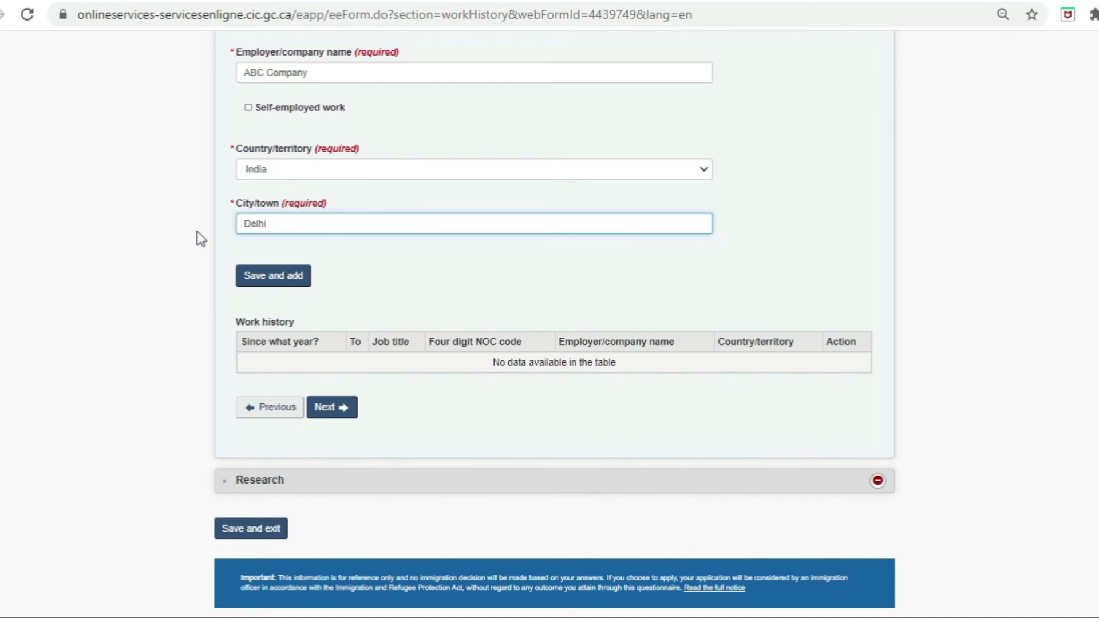
click(281, 277)
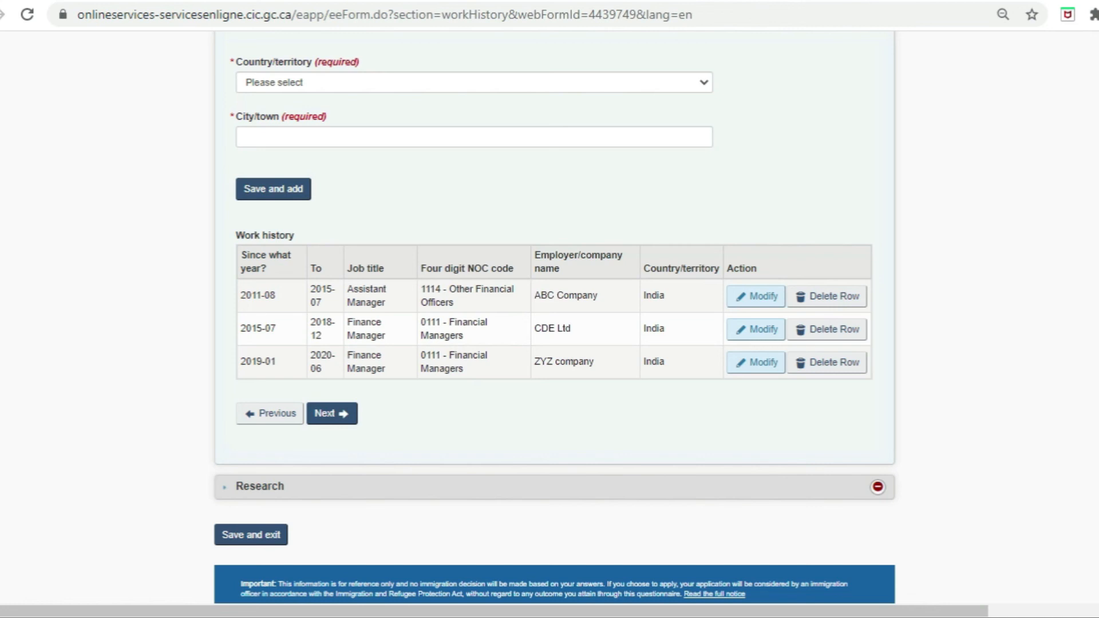
Step: Decline the research questions and save the work history form
click(345, 417)
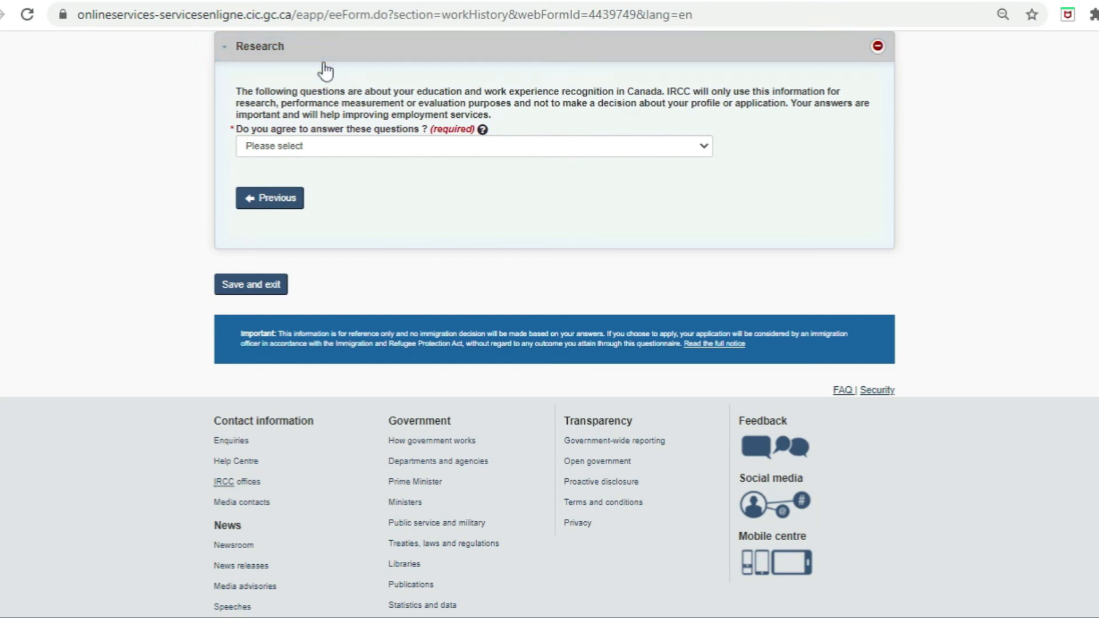
click(336, 149)
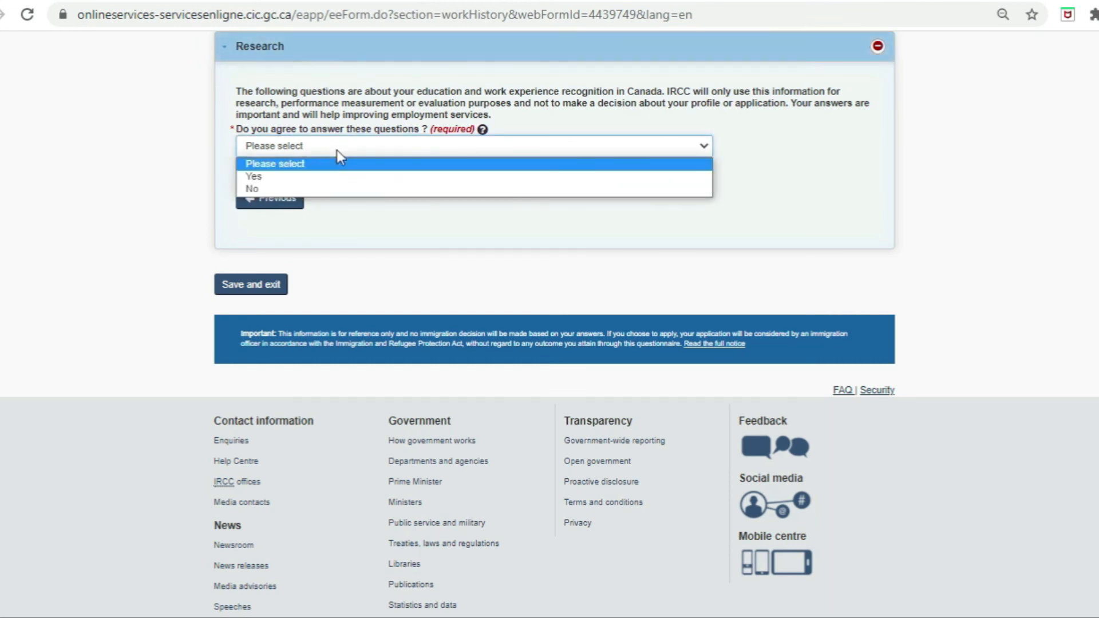
click(309, 191)
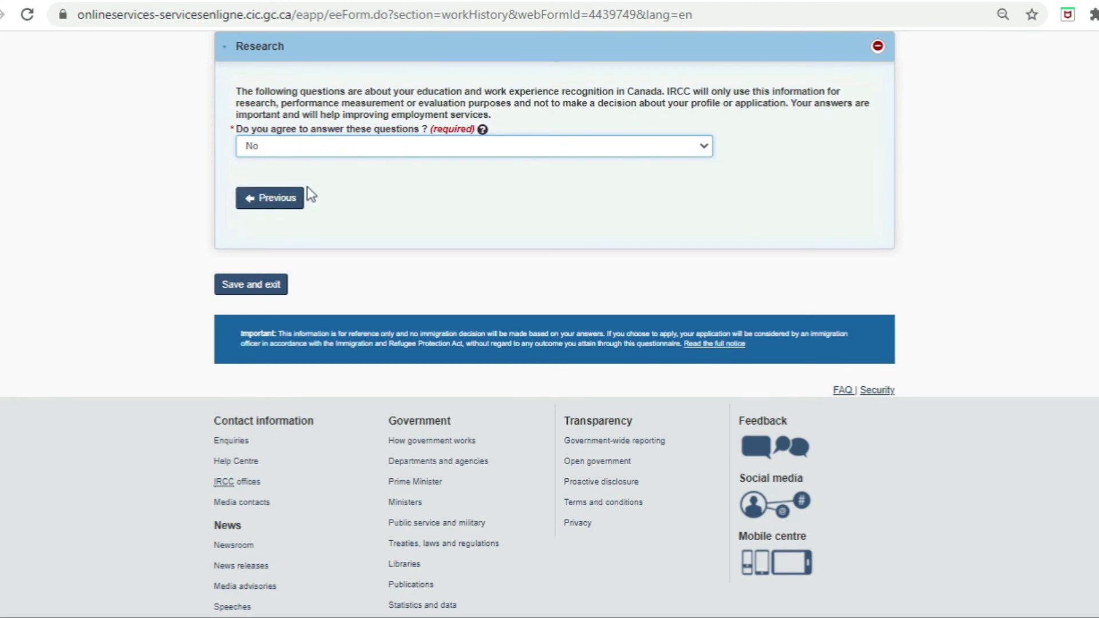
click(260, 287)
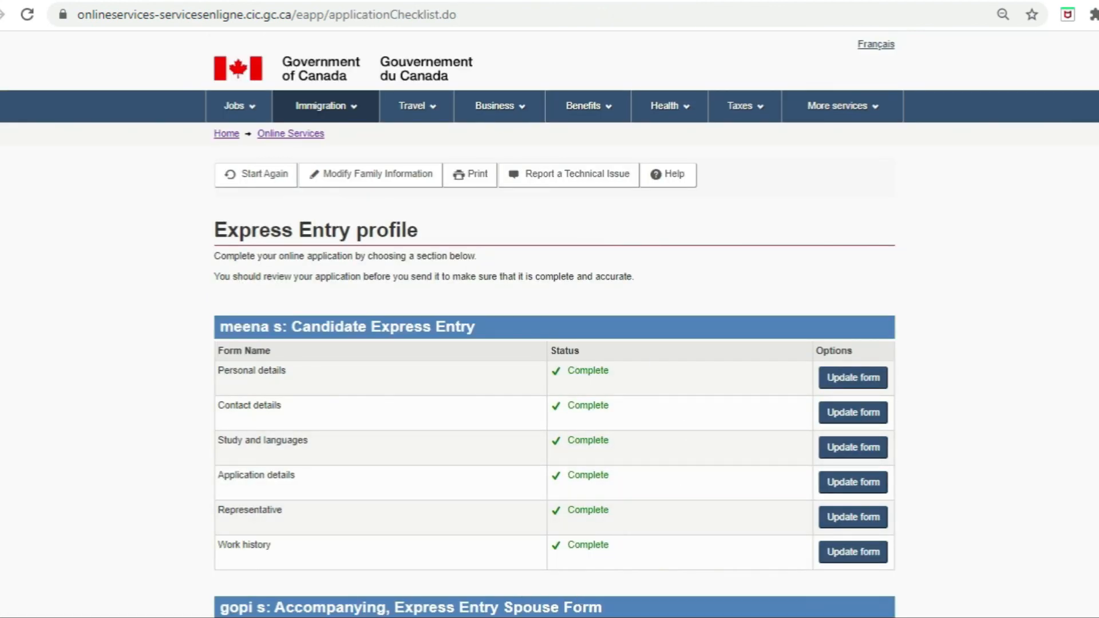
Step: Start the spouse's personal details form and pass through Names and Personal description
scroll(550, 309, down, 9)
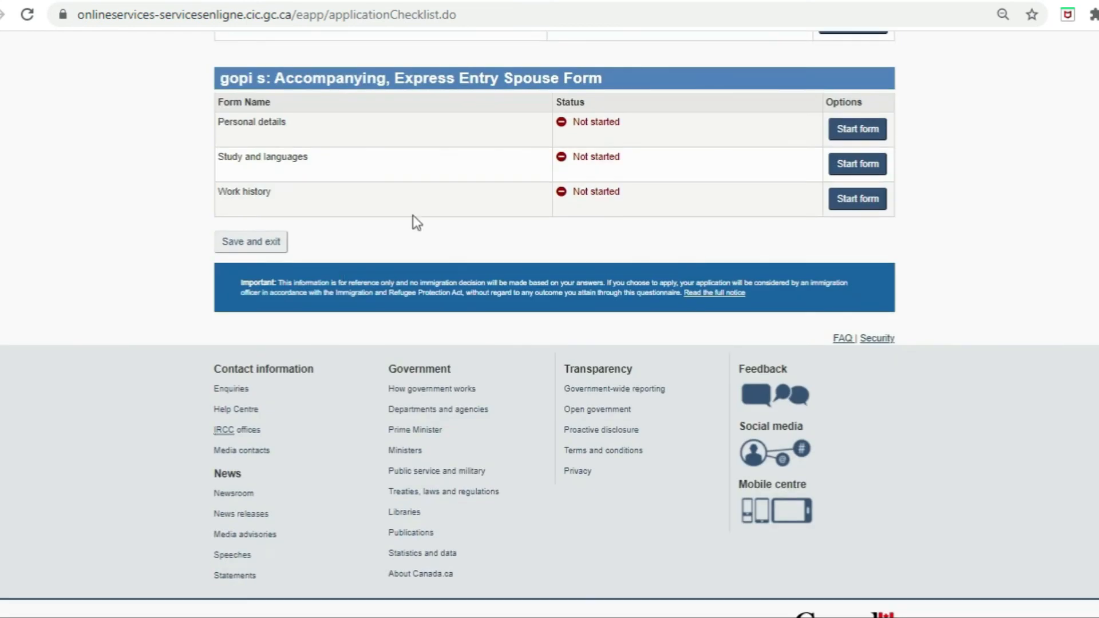
click(864, 138)
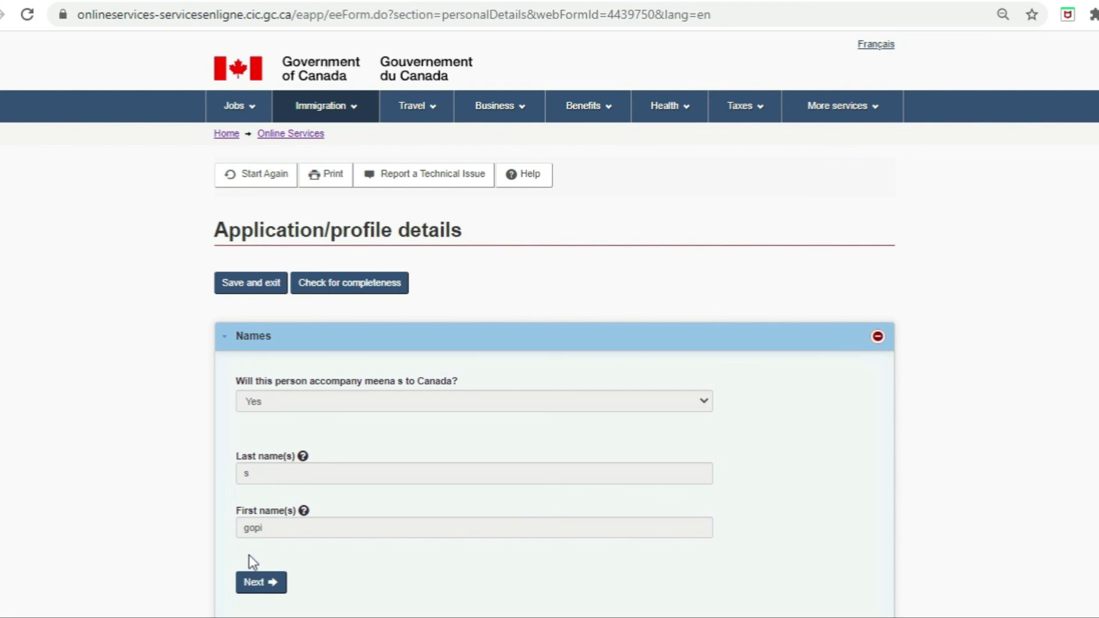
click(266, 584)
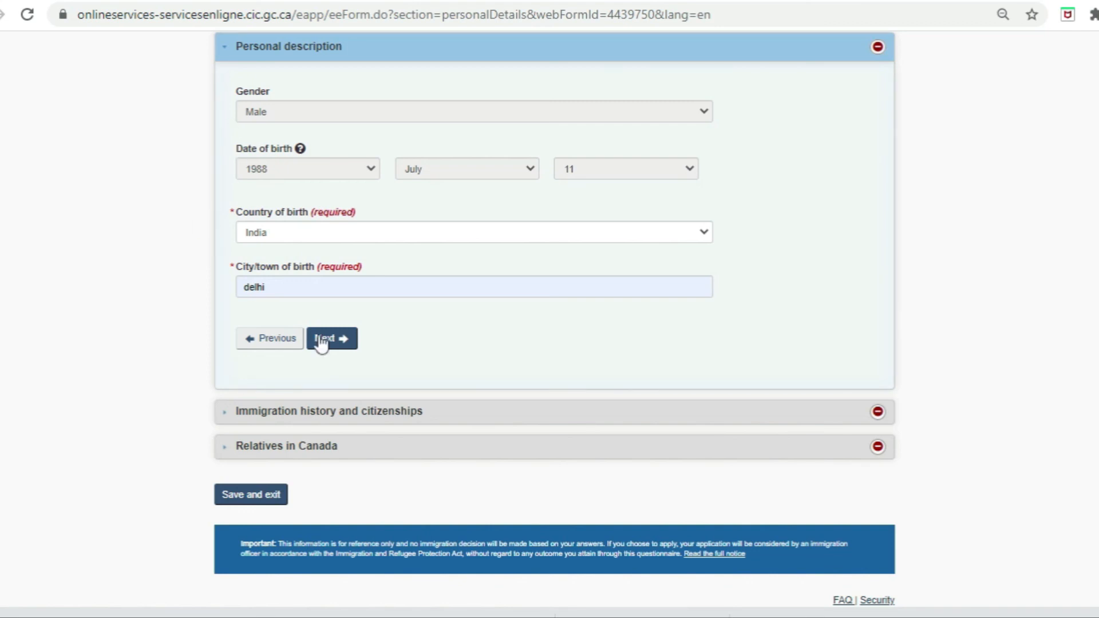
click(344, 346)
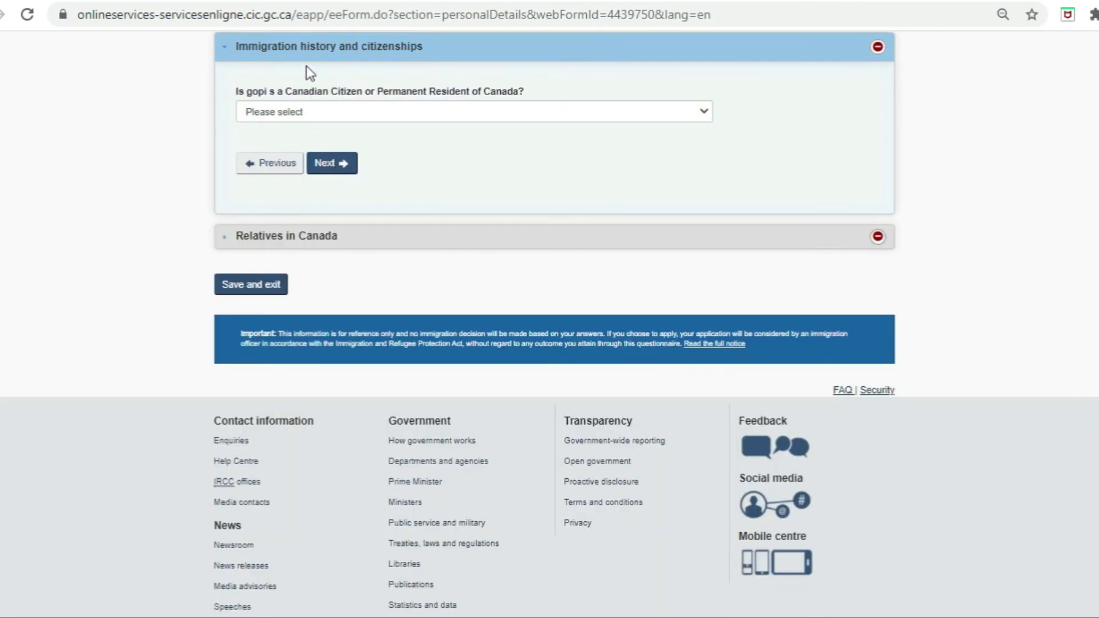
Step: Answer No to Canadian citizen/resident status and to relatives in Canada, then save
click(445, 113)
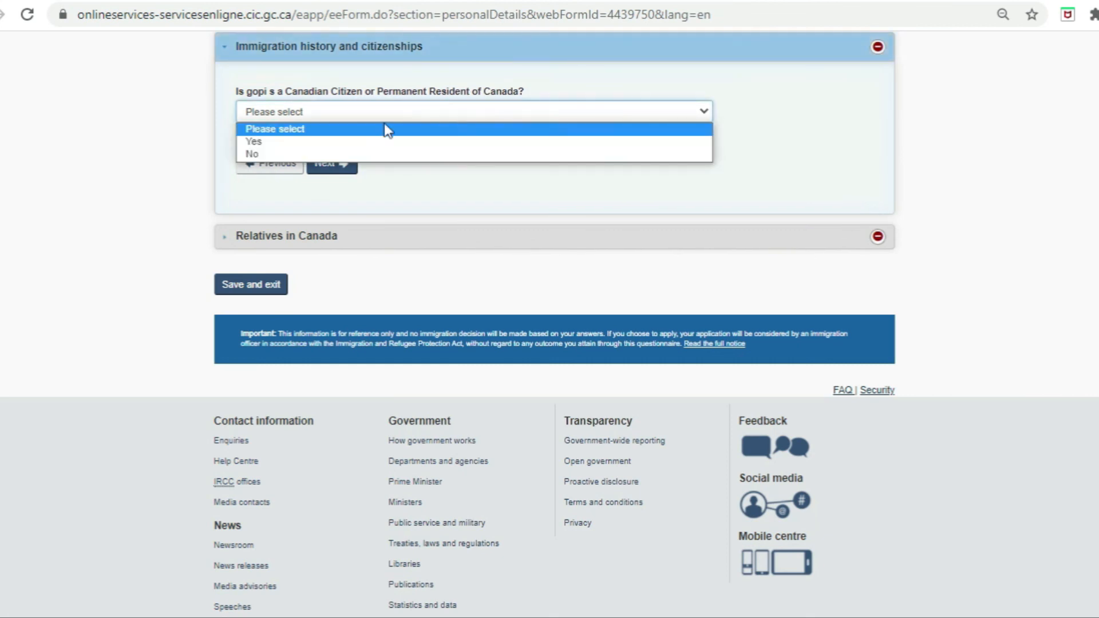
click(311, 153)
click(334, 168)
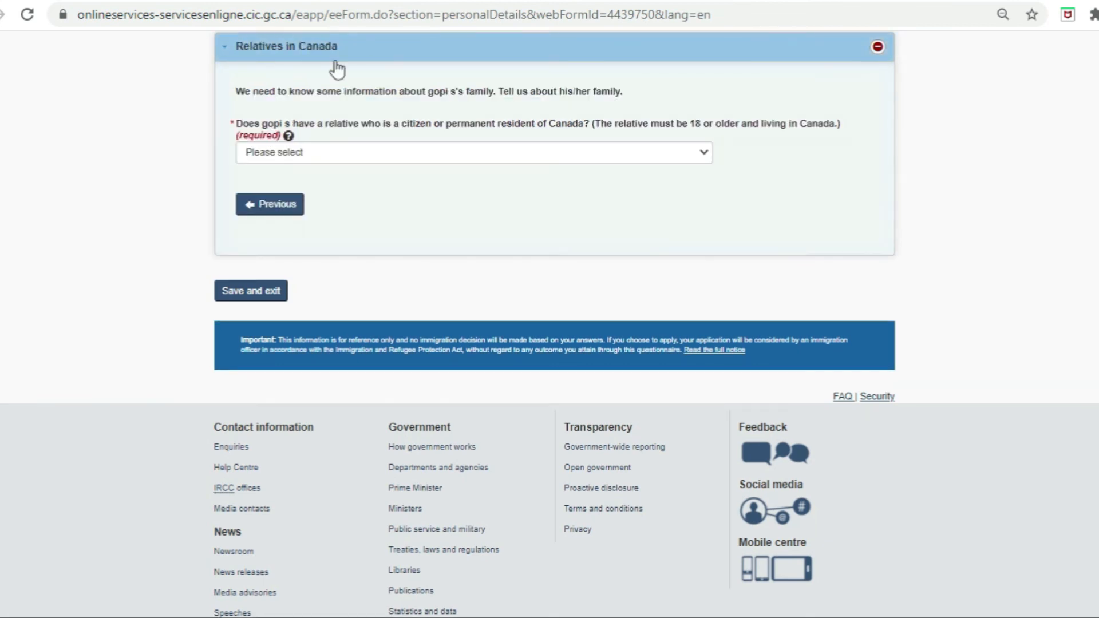
click(348, 156)
click(331, 198)
click(256, 297)
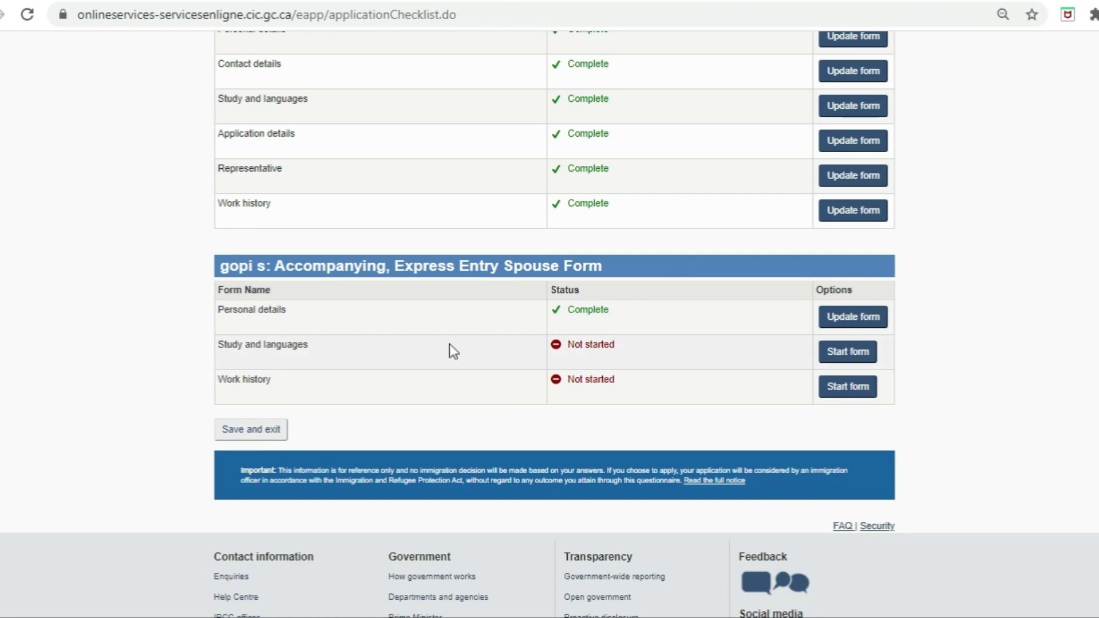
Step: Fill in the spouse's education history and English IELTS General Training results, then save
click(848, 351)
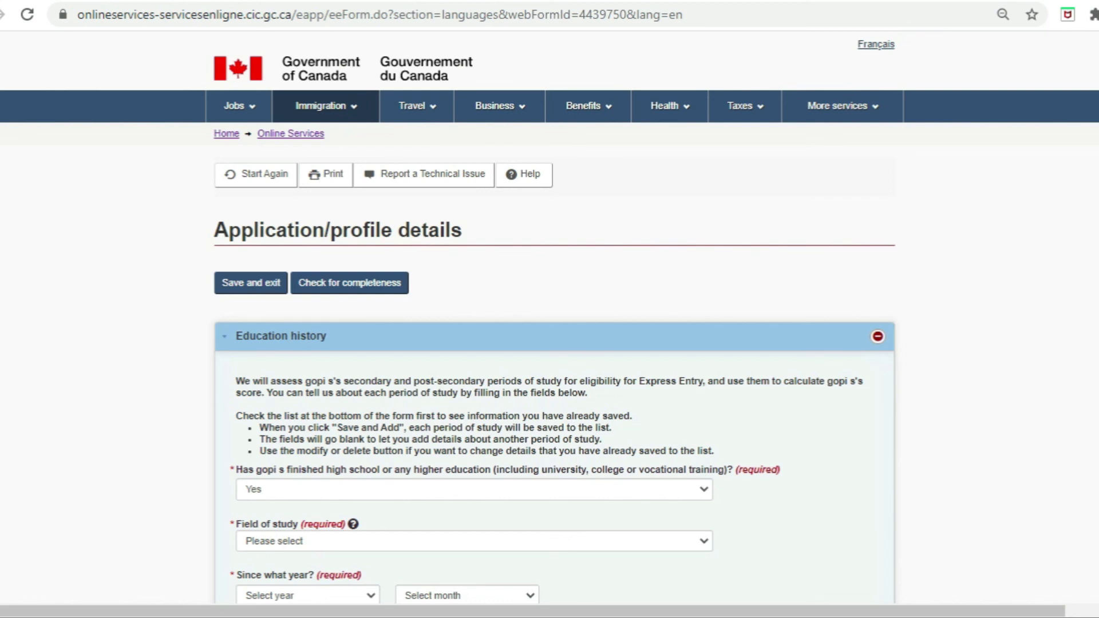
scroll(549, 321, down, 15)
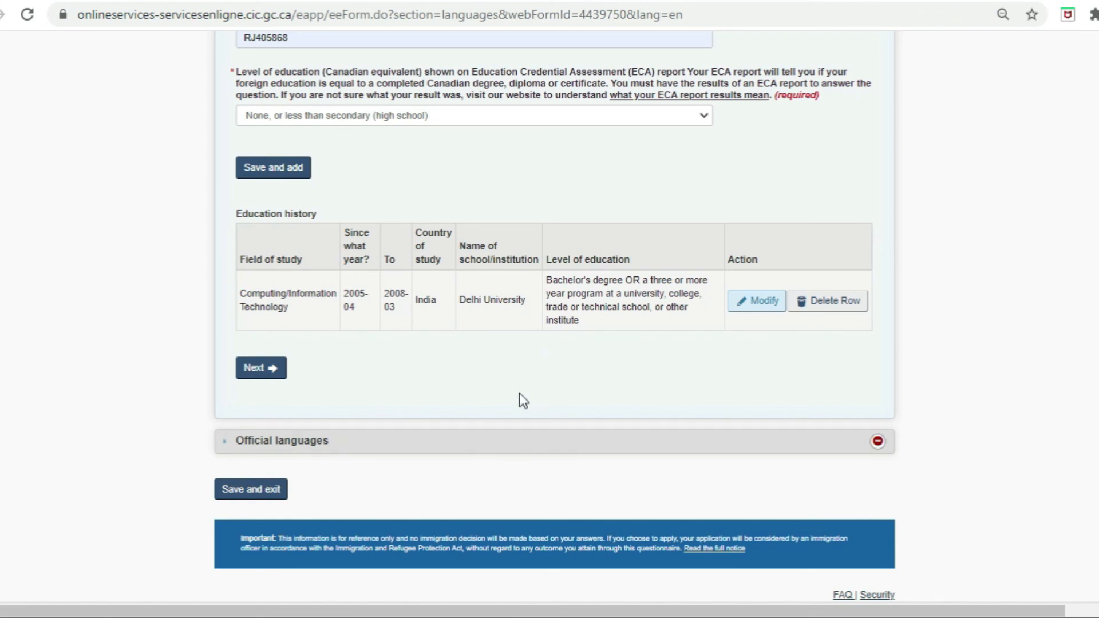
click(261, 368)
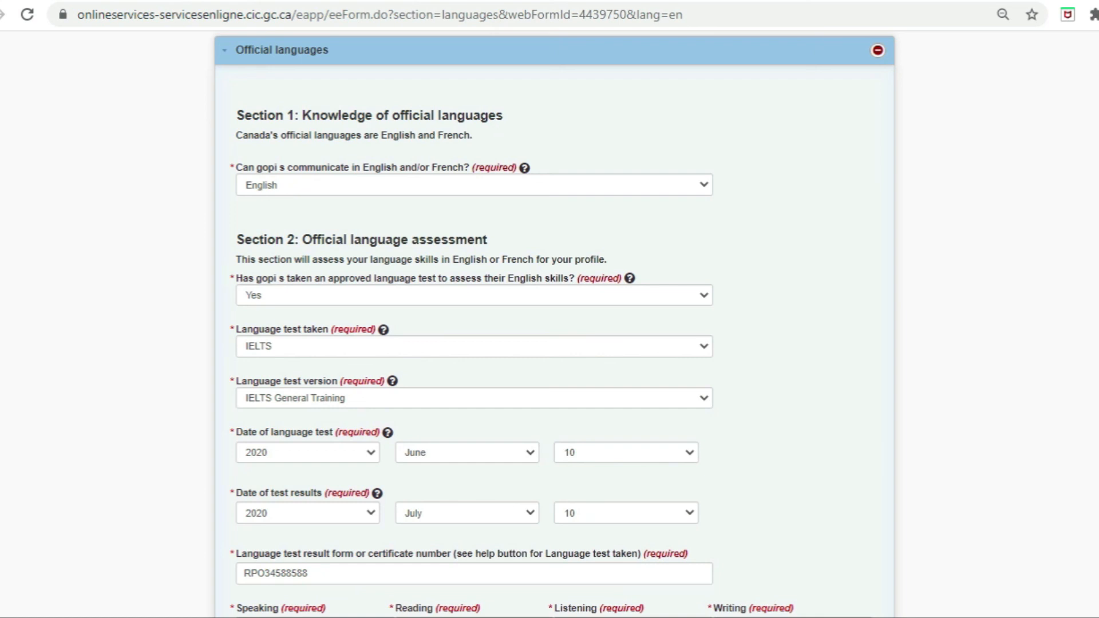
scroll(274, 216, down, 10)
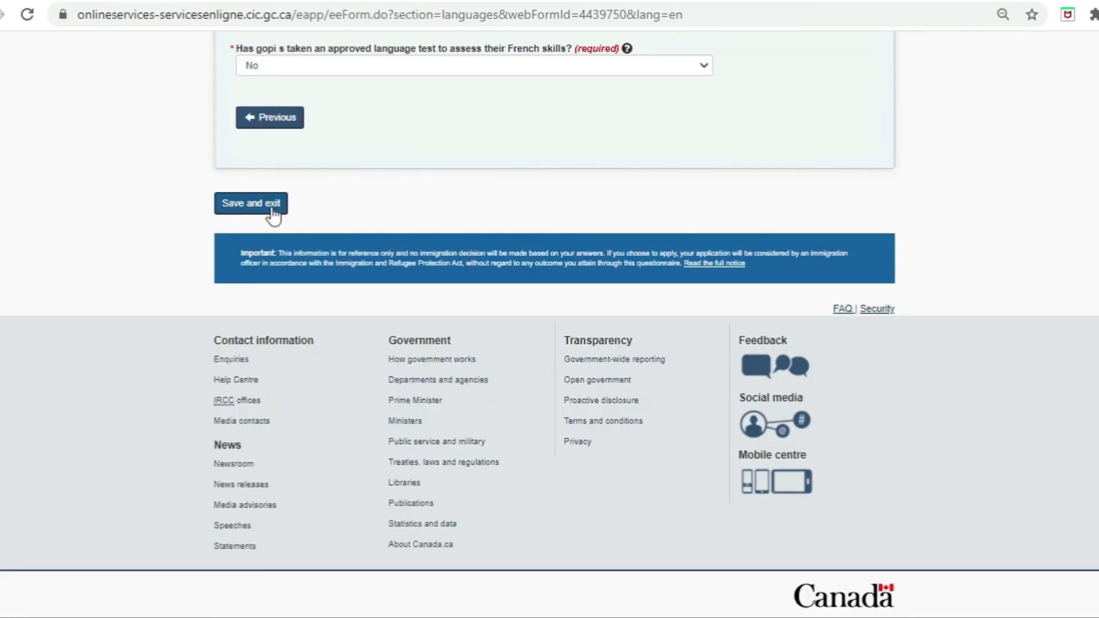
click(272, 209)
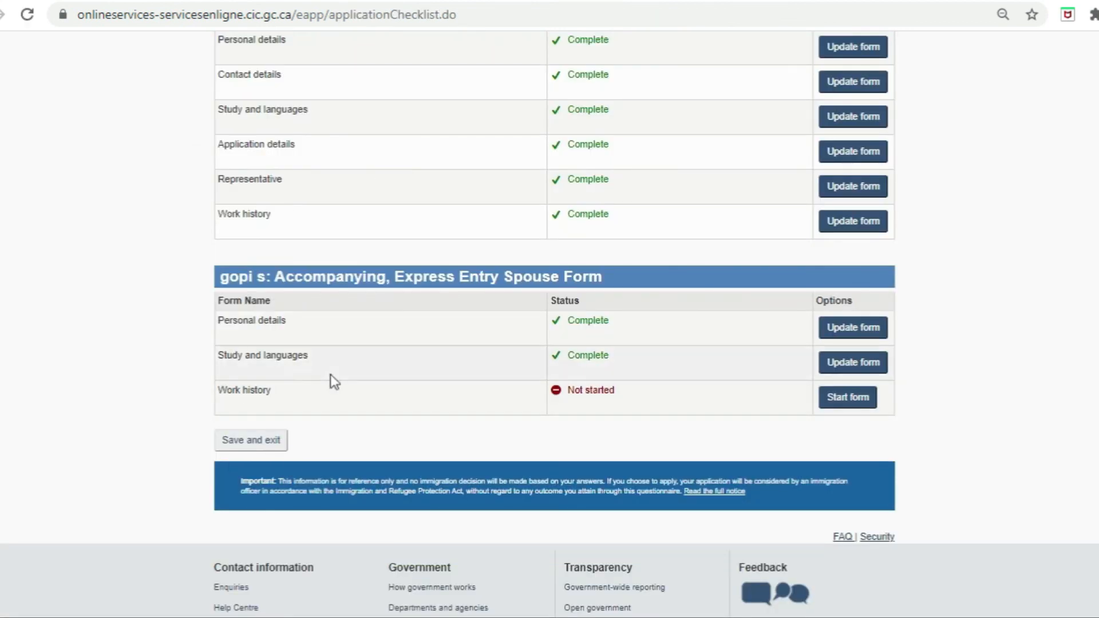
Step: Answer Yes to work history, add the spouse's three India jobs under NOC 0213, and save
click(858, 402)
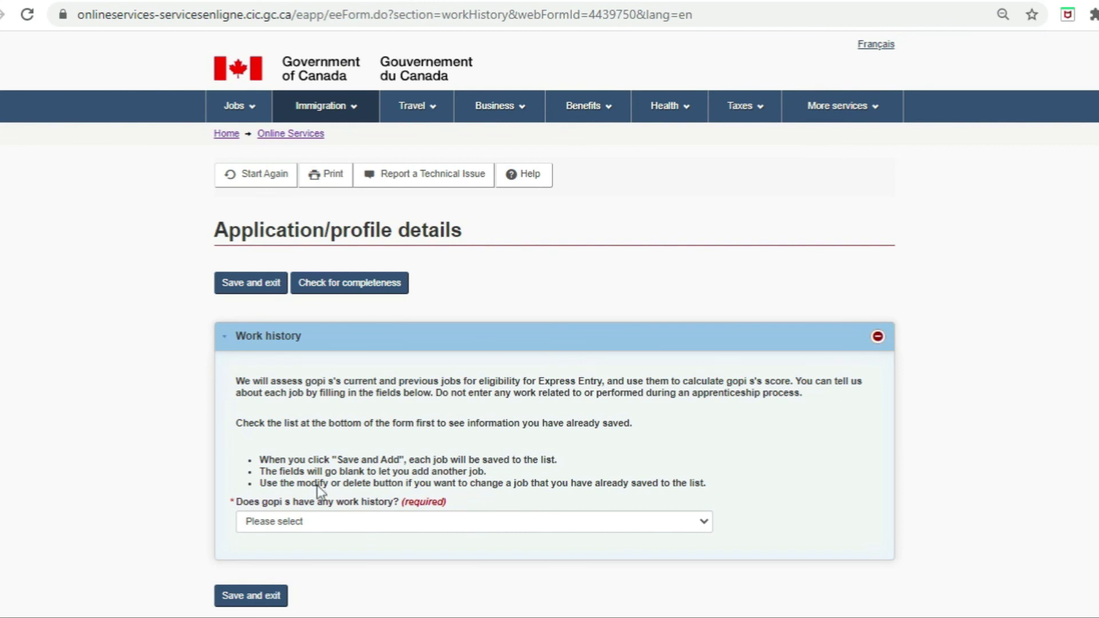
click(313, 524)
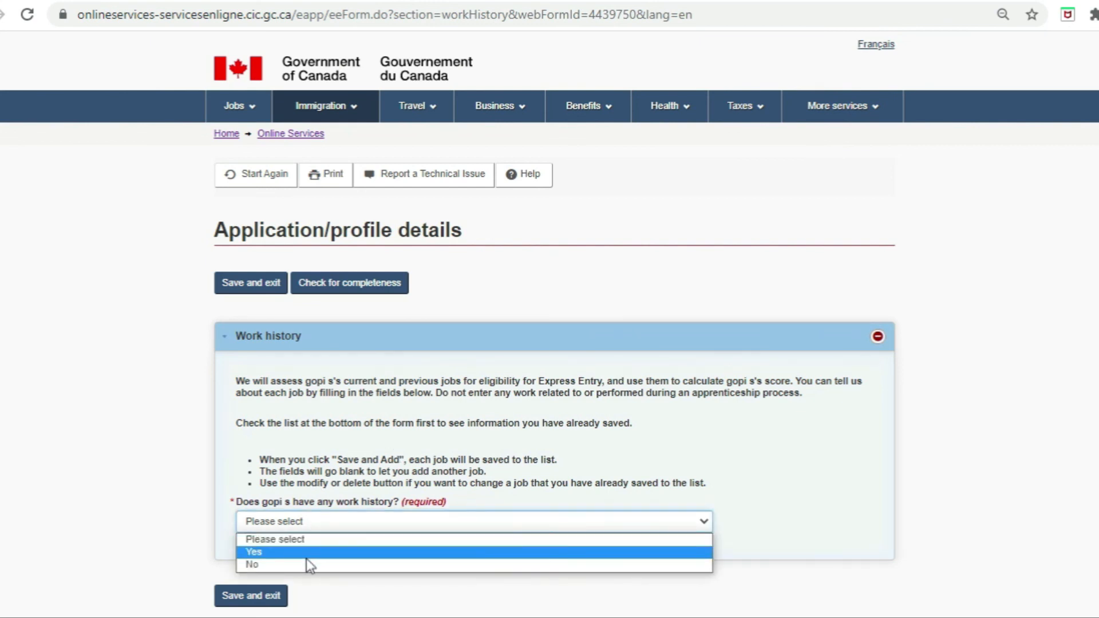
click(307, 553)
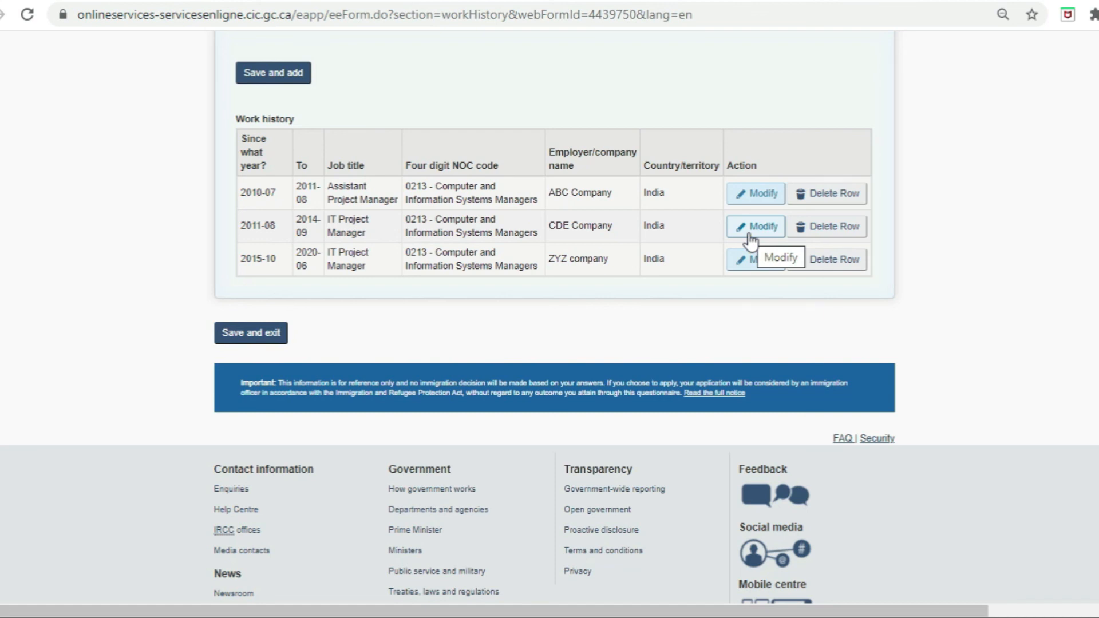
click(246, 338)
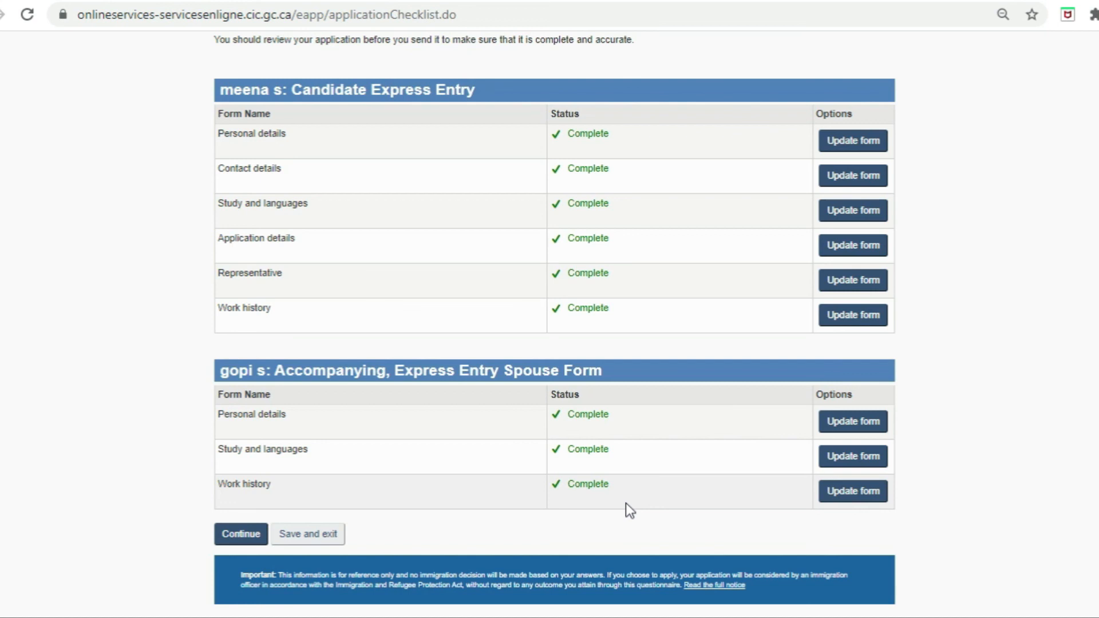
Step: Agree to the declaration and research consent, enter the signer's name and security answer, and sign
click(241, 534)
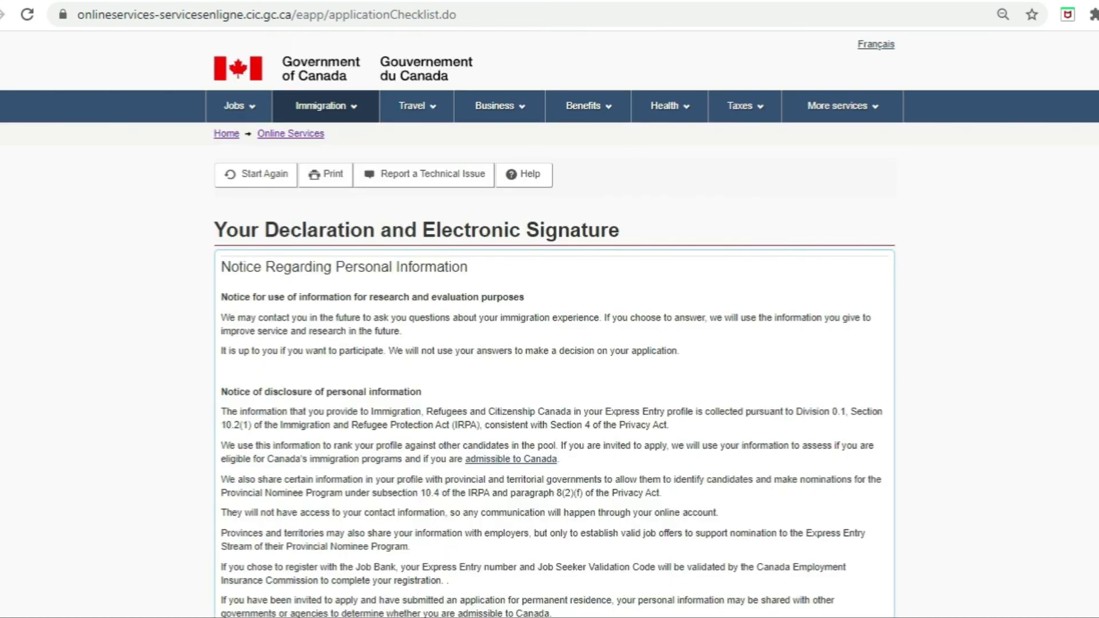
scroll(549, 325, down, 15)
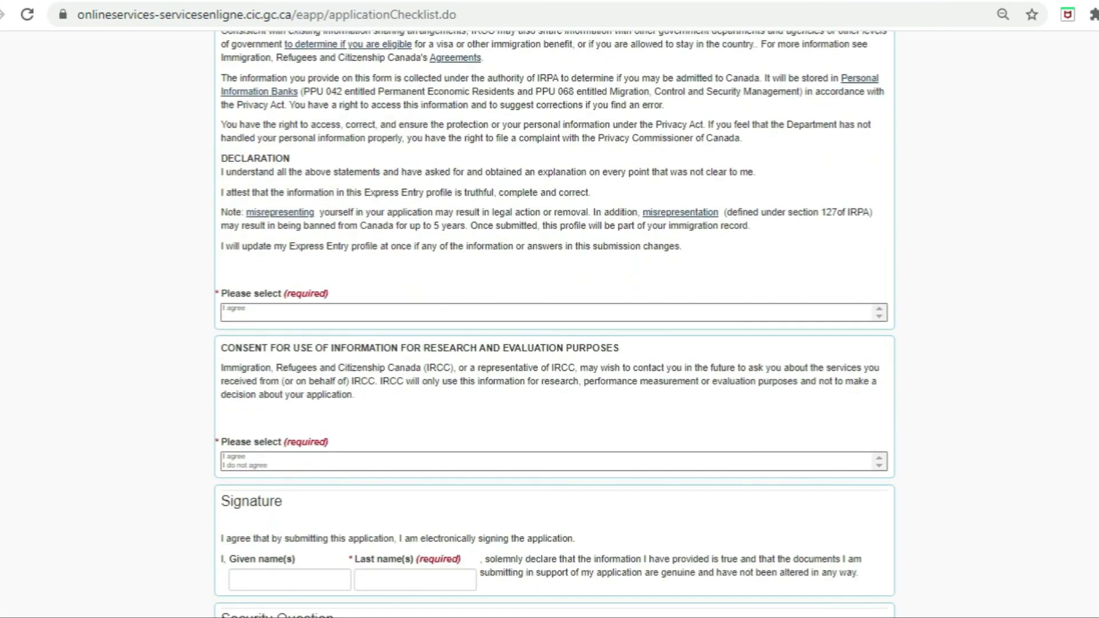
scroll(566, 265, down, 1)
click(362, 240)
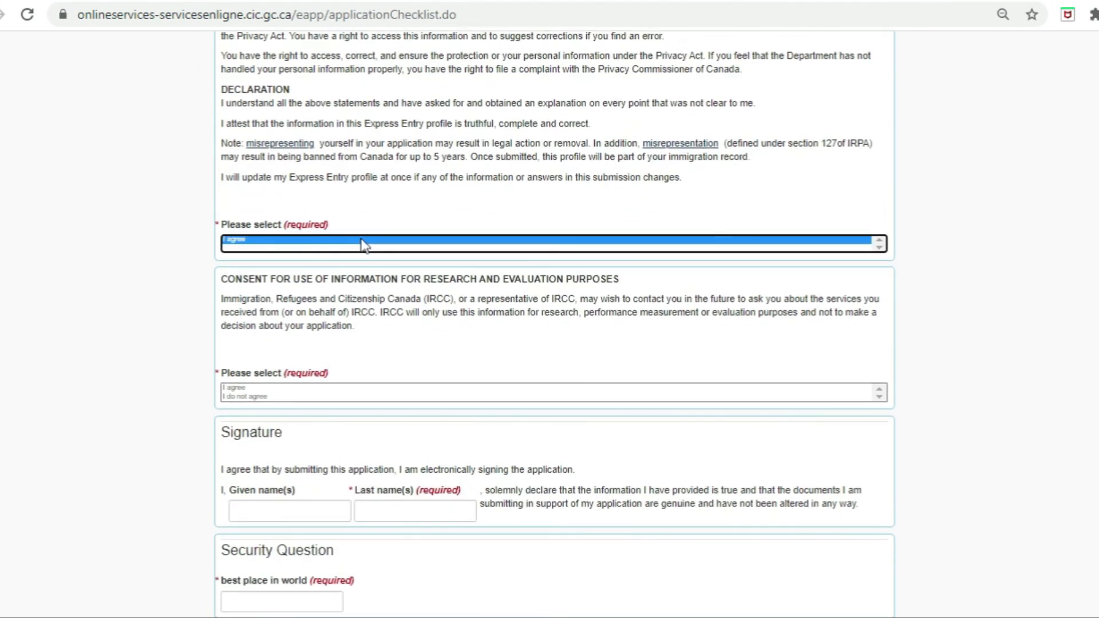
click(258, 389)
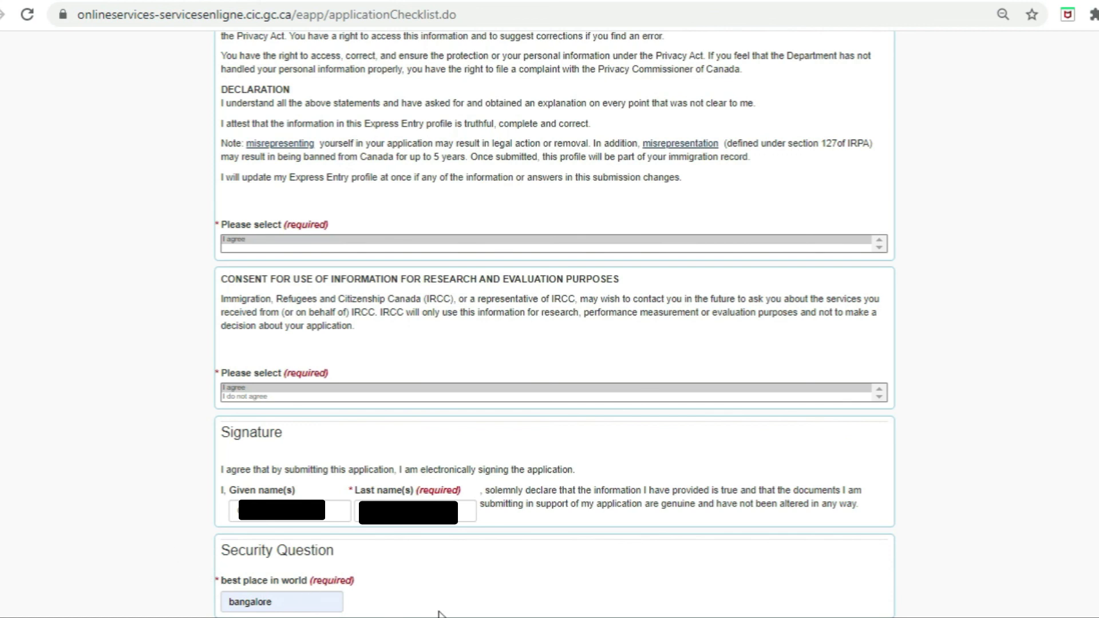
scroll(140, 257, down, 5)
click(231, 221)
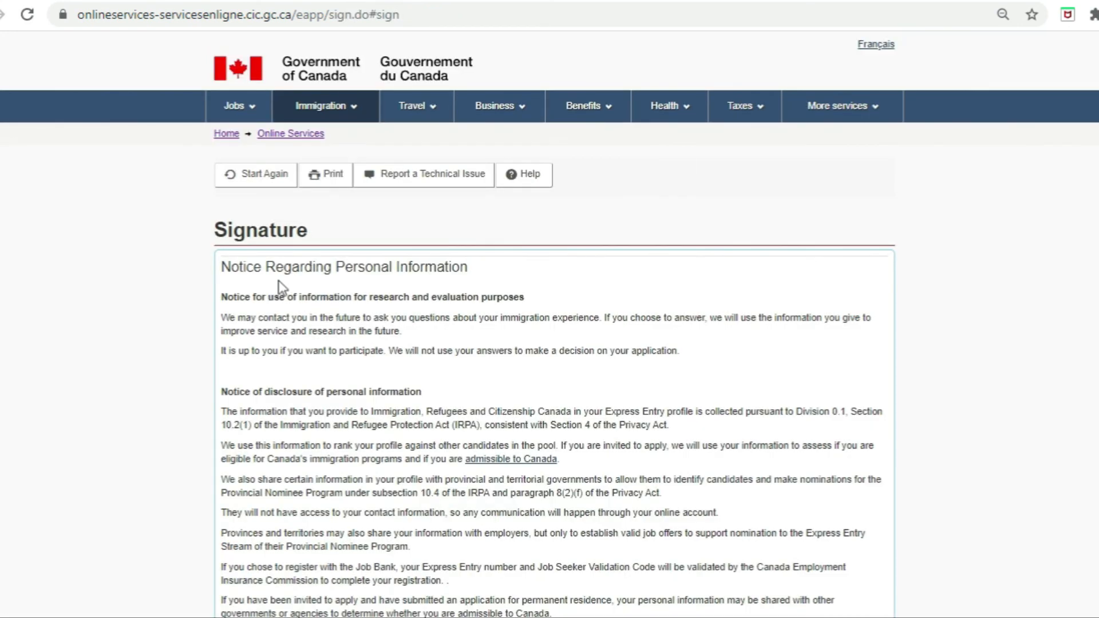
Step: Review the Signature page notice and transmit the signed Express Entry profile
scroll(555, 326, down, 10)
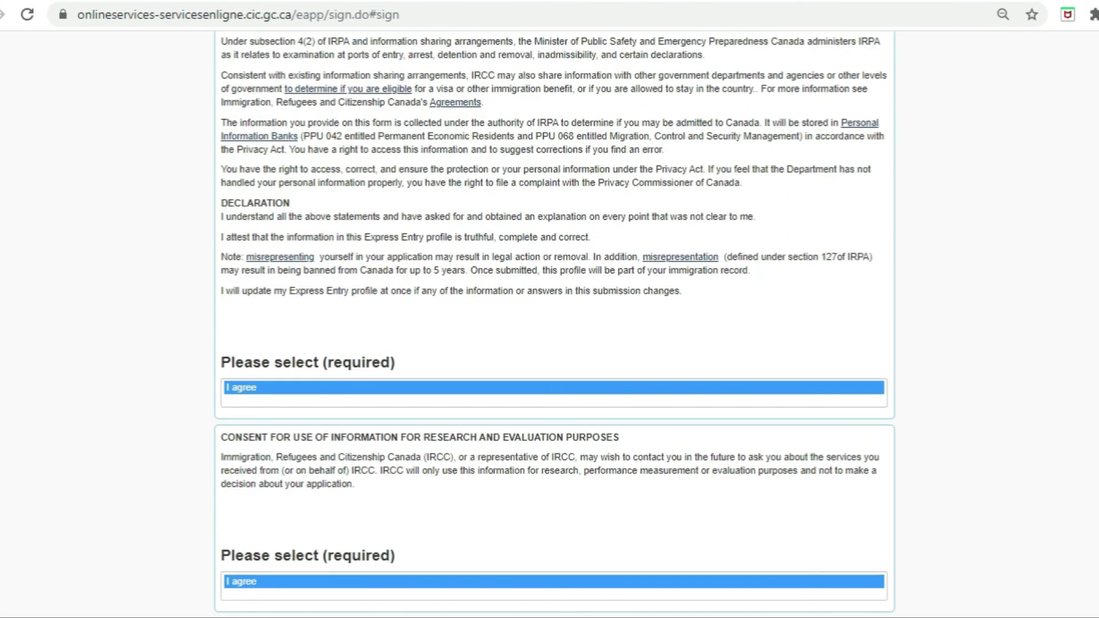
scroll(169, 383, down, 5)
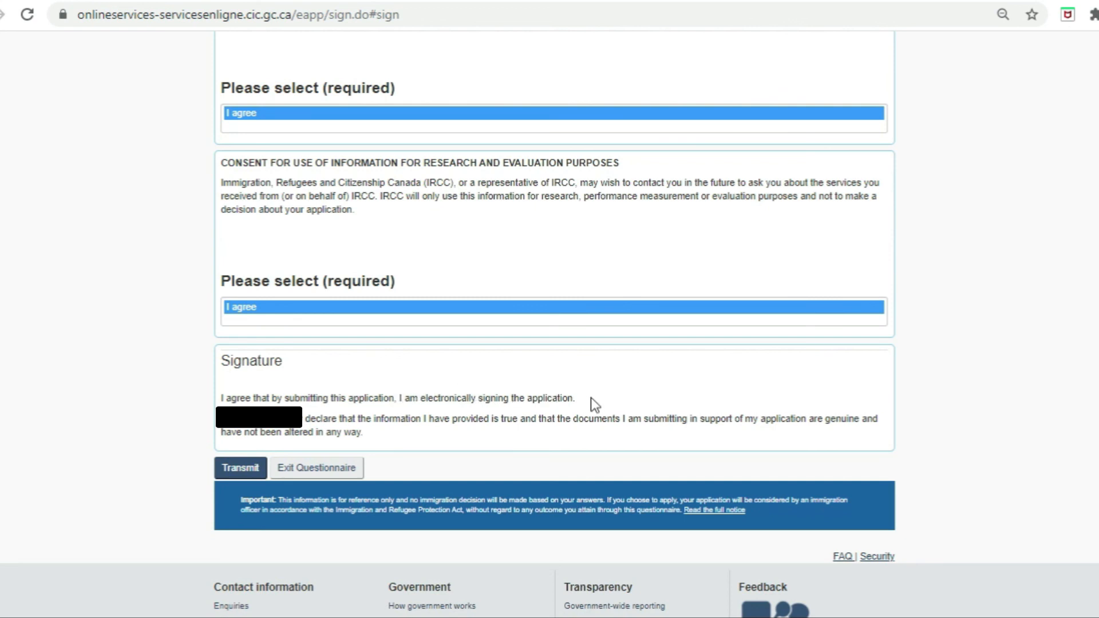
click(241, 468)
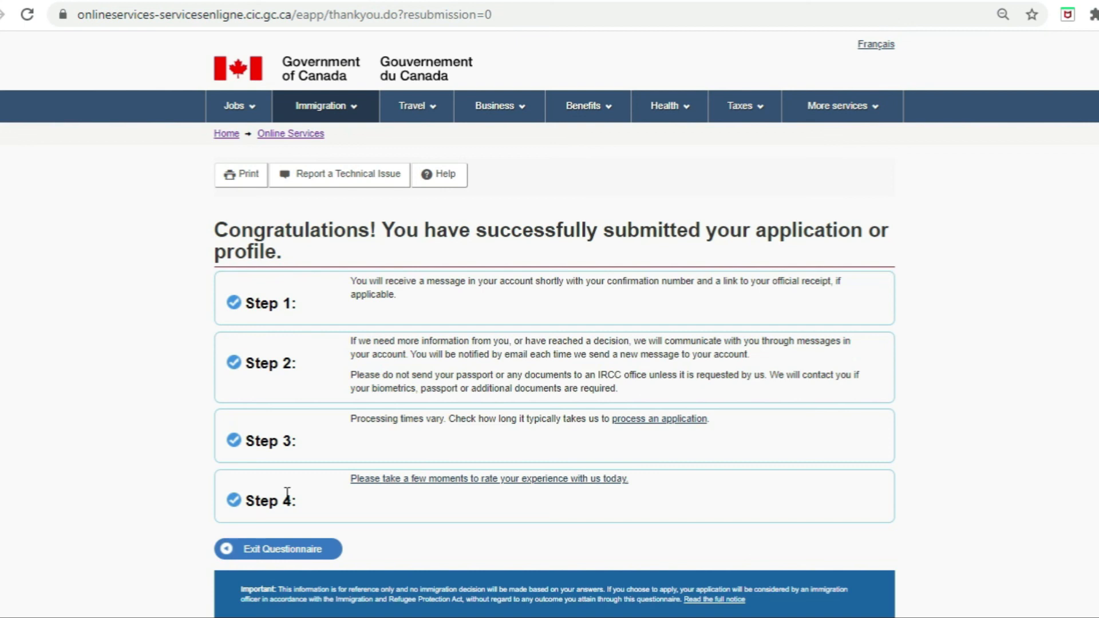
Step: Leave the confirmation page, accept the terms, and pass the security question to reach the account home showing the submitted Express Entry profile
click(258, 549)
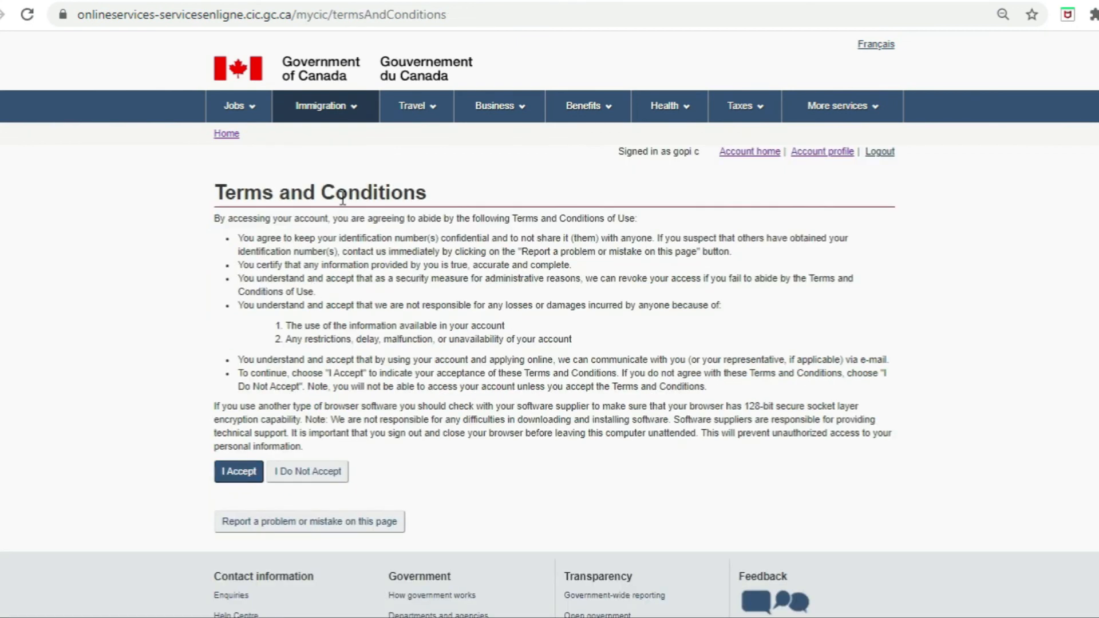
click(235, 478)
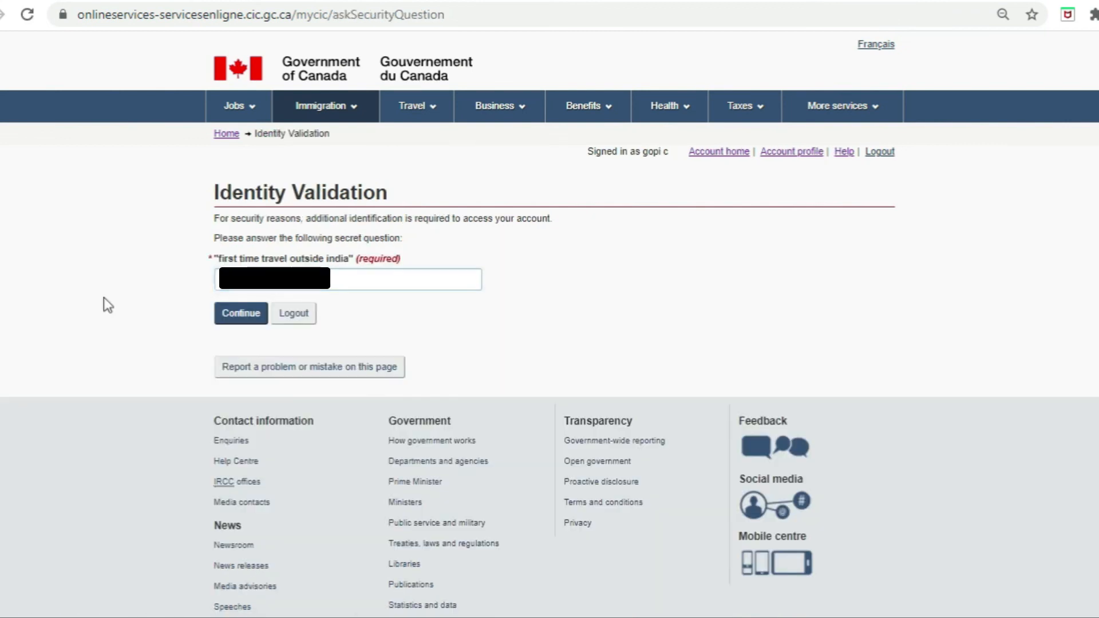
click(240, 314)
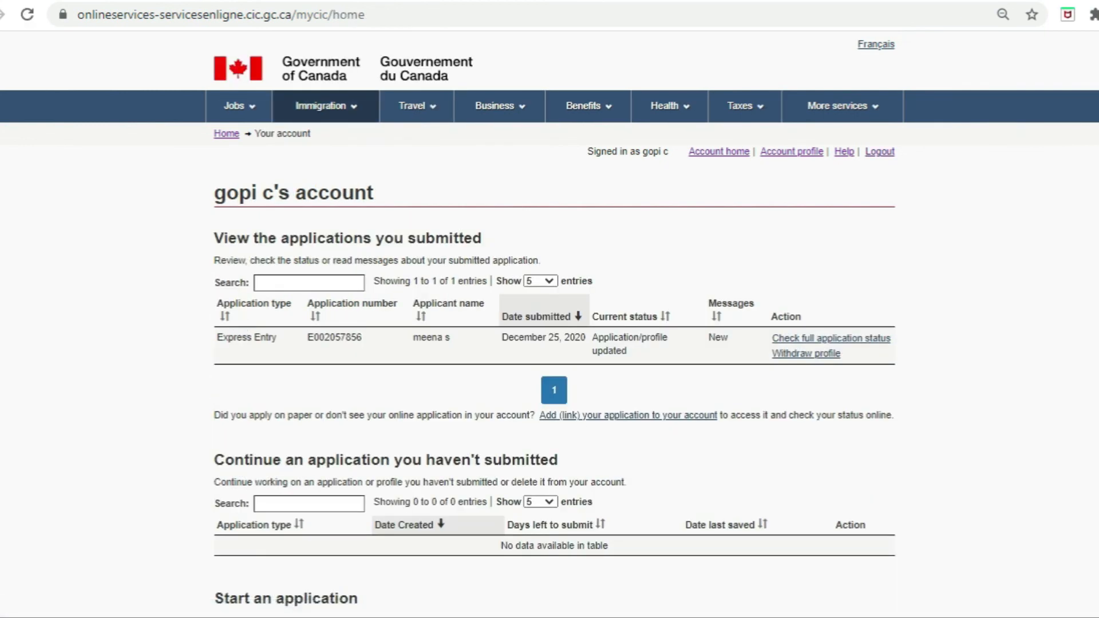